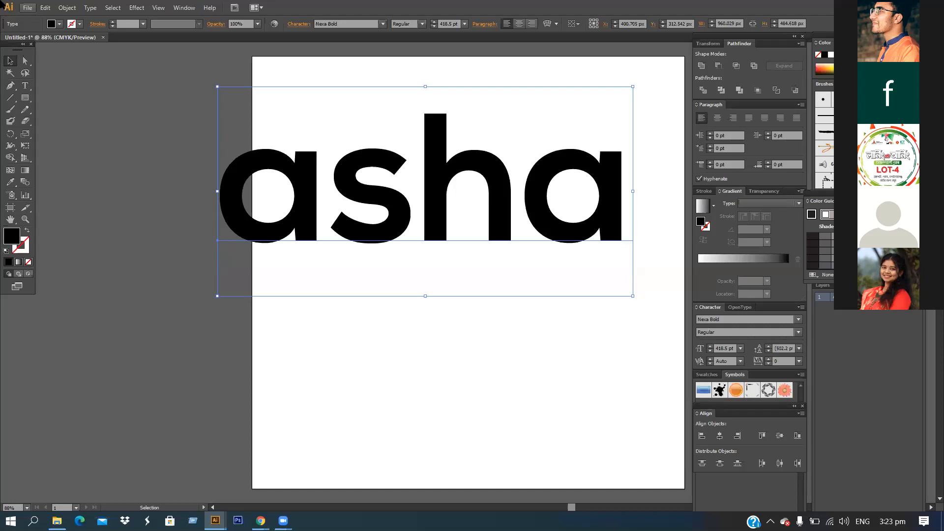
key(alt+t)
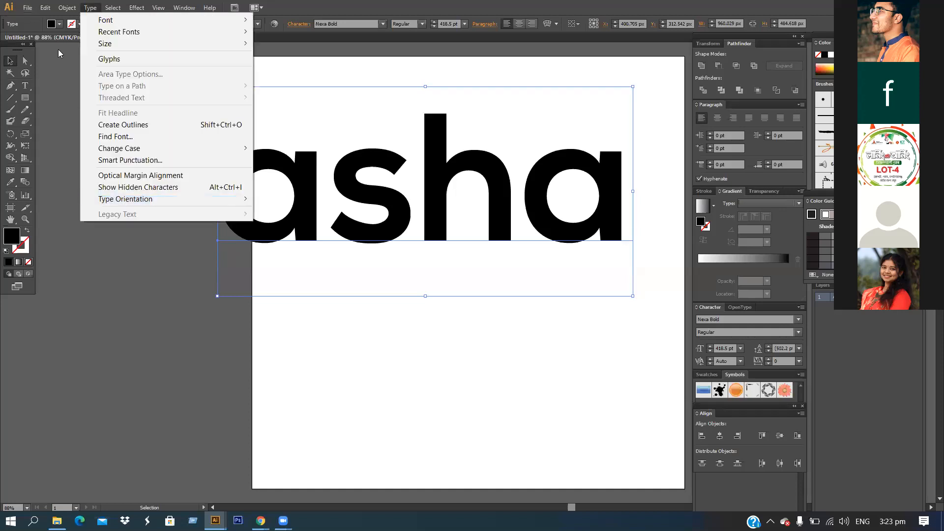
key(alt+f)
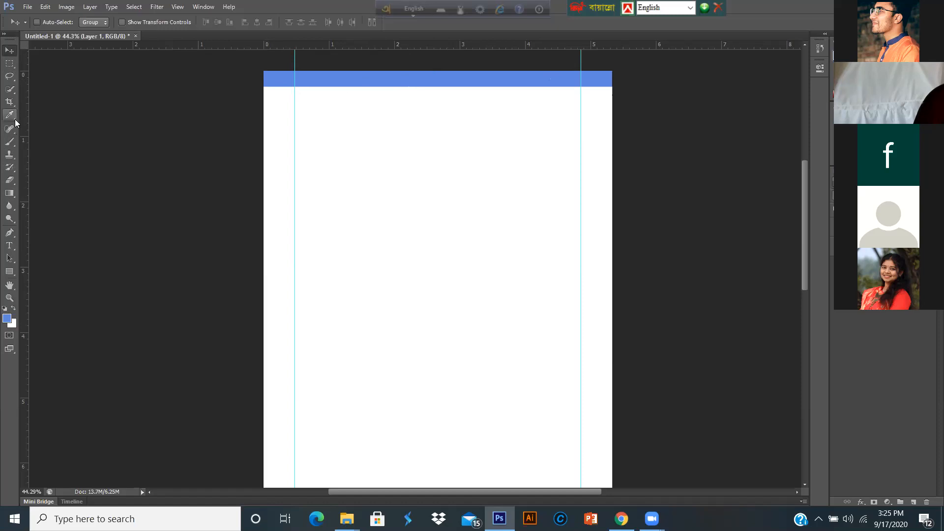
- Recolor the header bar across the page with the Paint Bucket, using the darker blue foreground color #3b6ad5
click(15, 213)
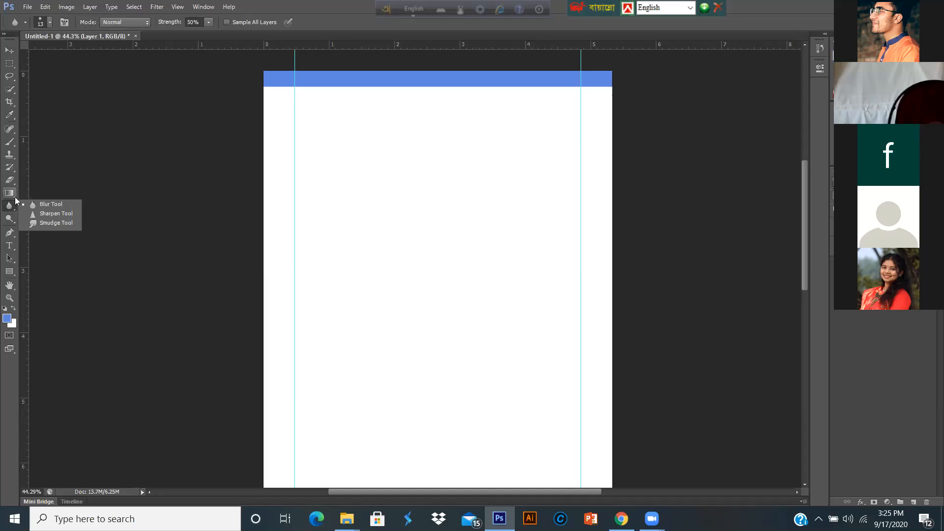
click(15, 197)
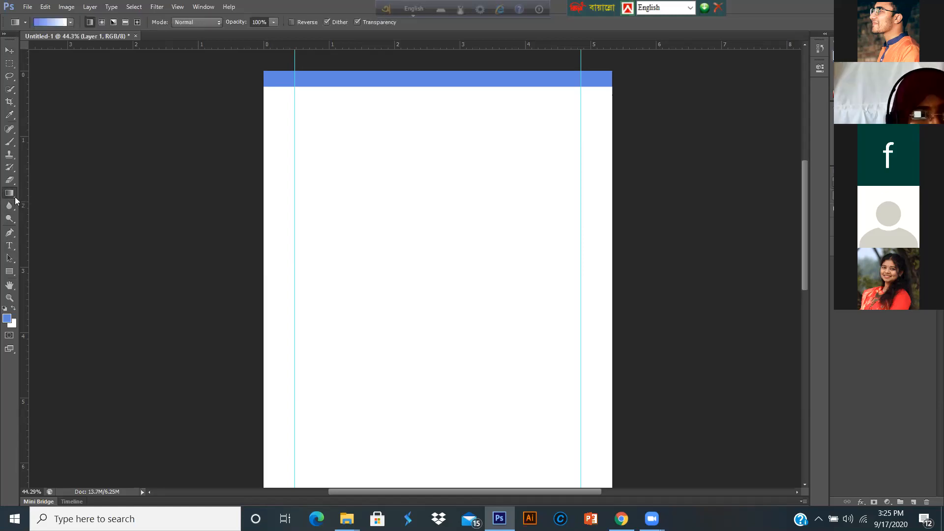
right_click(15, 198)
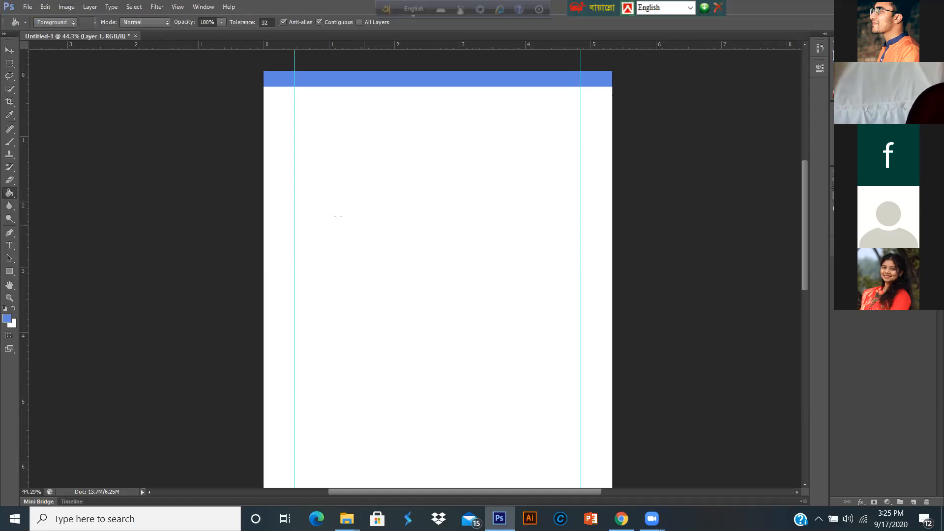
click(8, 319)
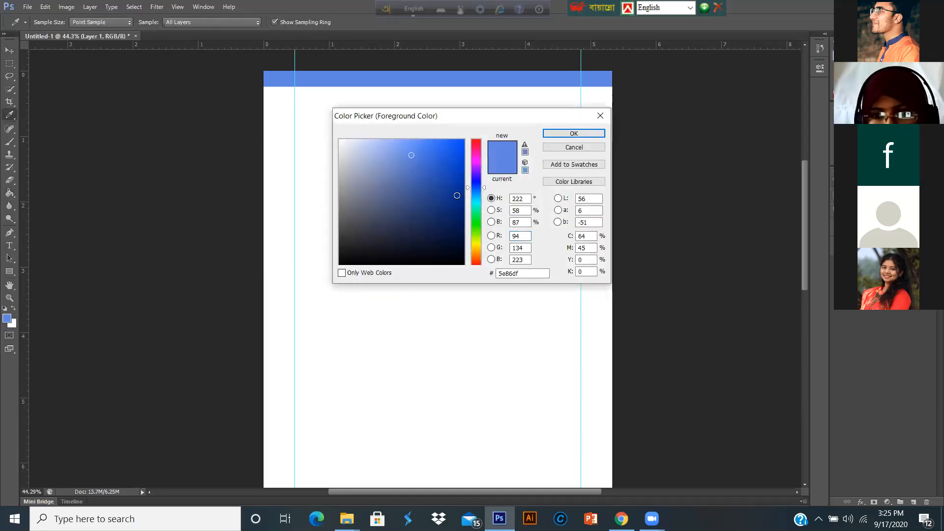
drag(410, 155, 430, 160)
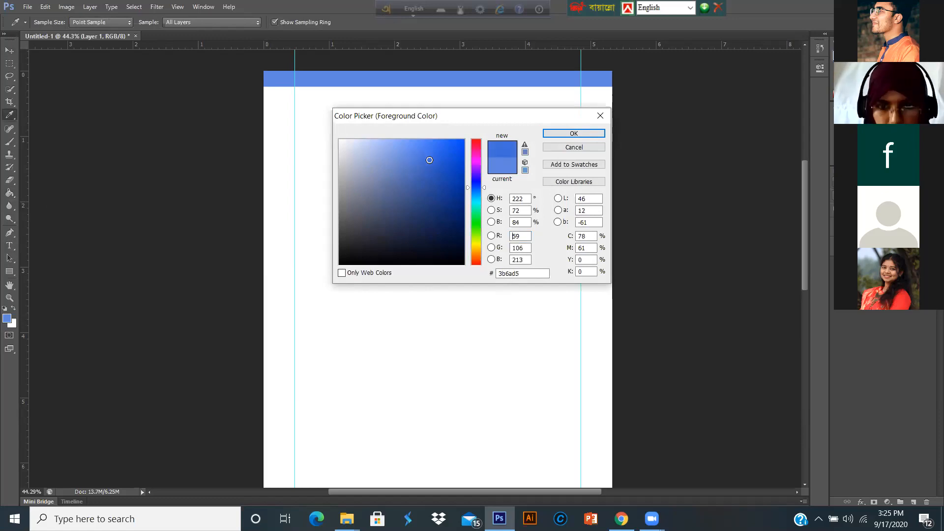
click(569, 135)
key(g)
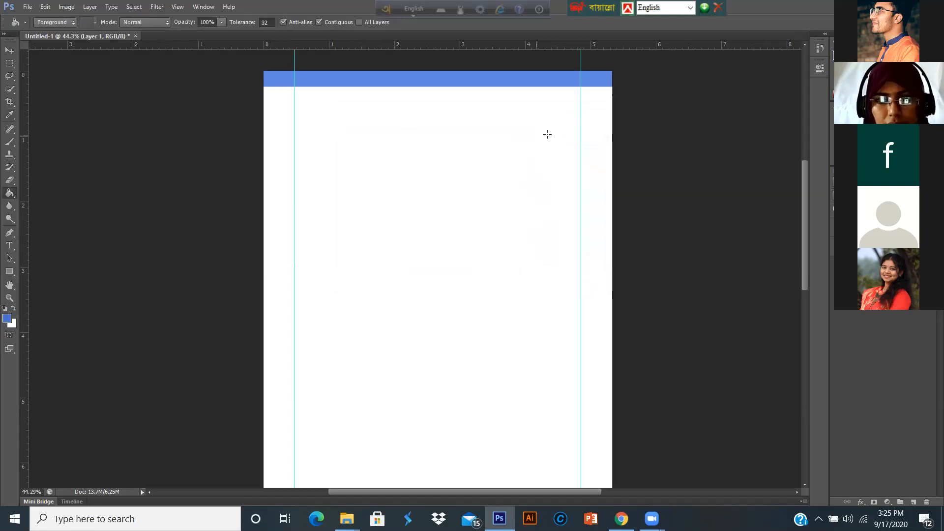
click(497, 82)
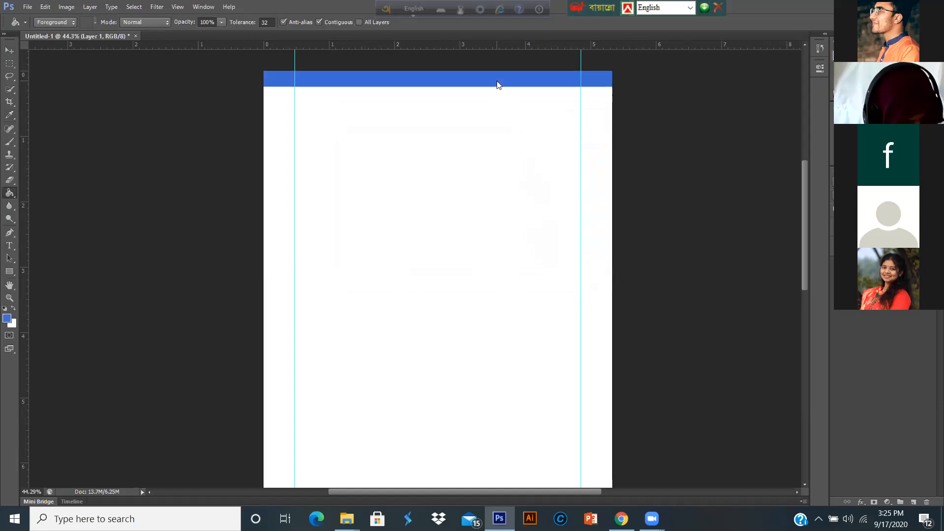
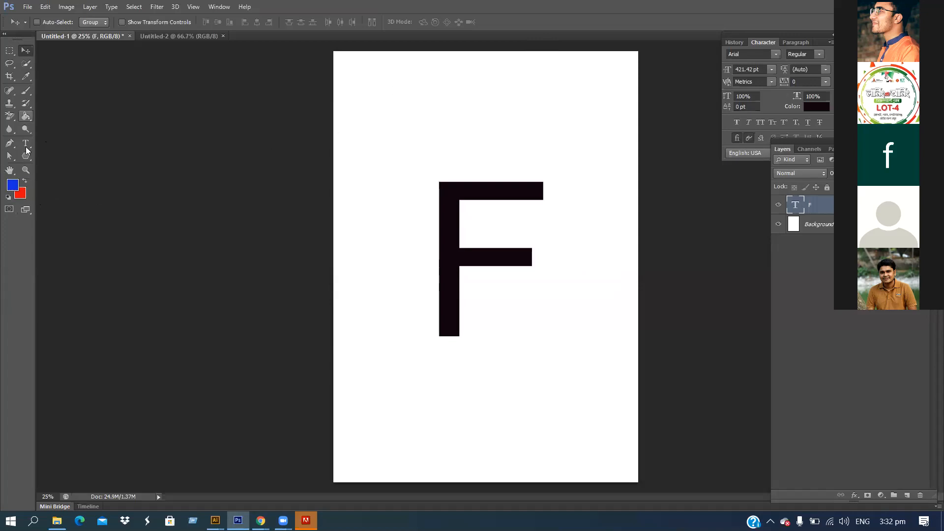
- With the Pen tool, start a curved path from the F's bottom-left corner to a point above the end of its top arm
right_click(10, 143)
click(95, 140)
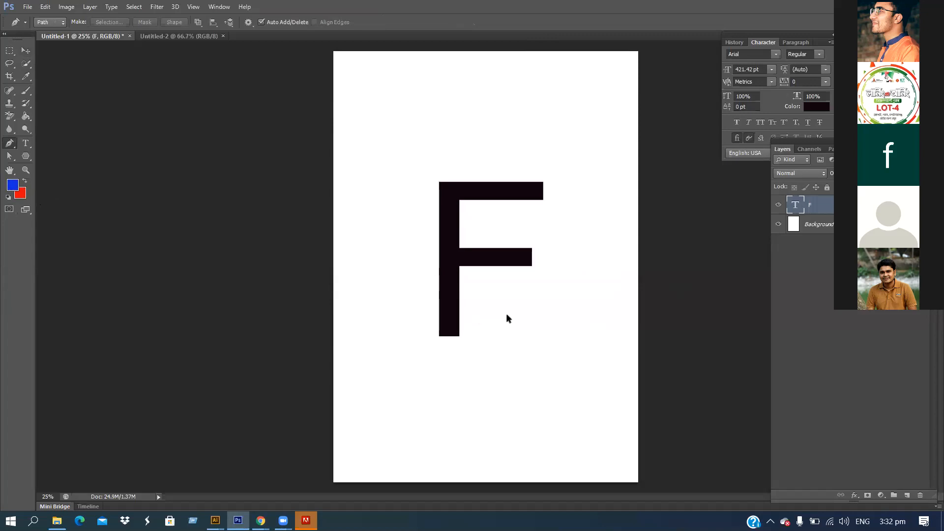
key(ctrl+minus)
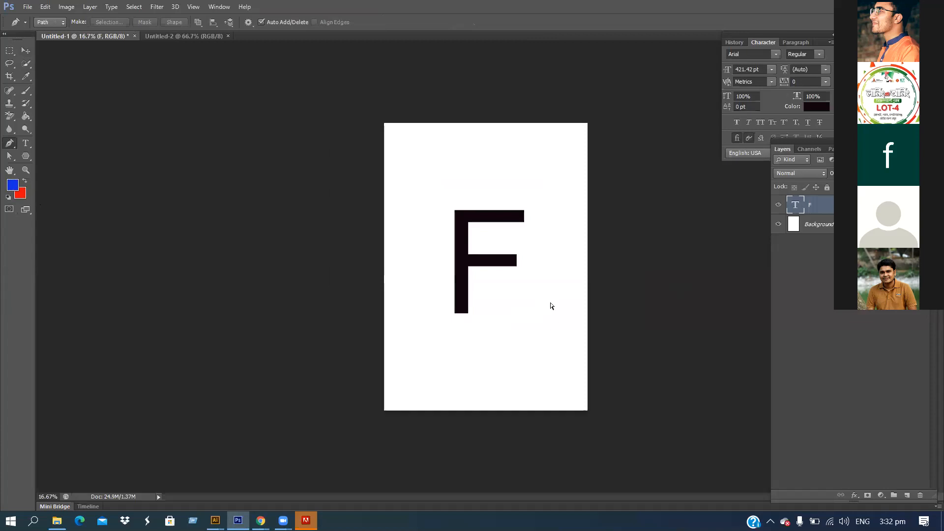
key(ctrl+plus)
key(ctrl+plus)
key(ctrl+plus)
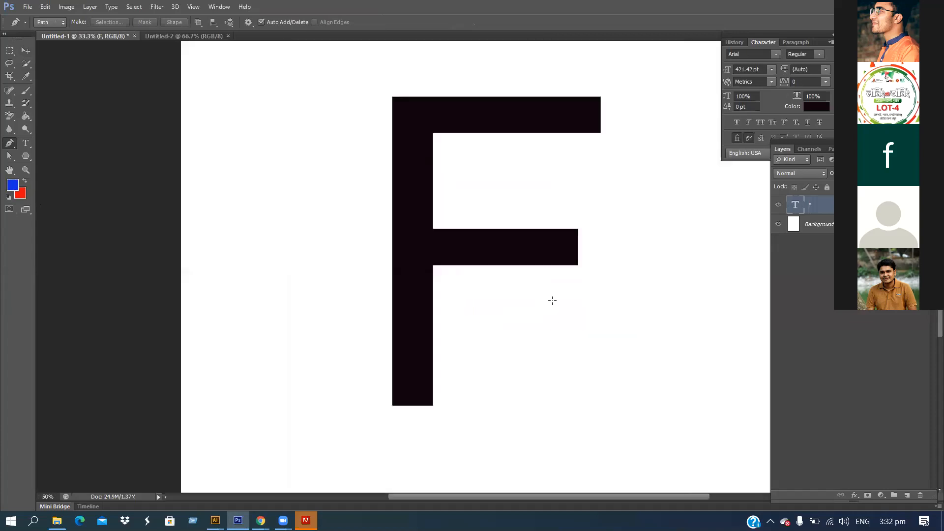
scroll(565, 281, up, 1)
scroll(408, 440, up, 1)
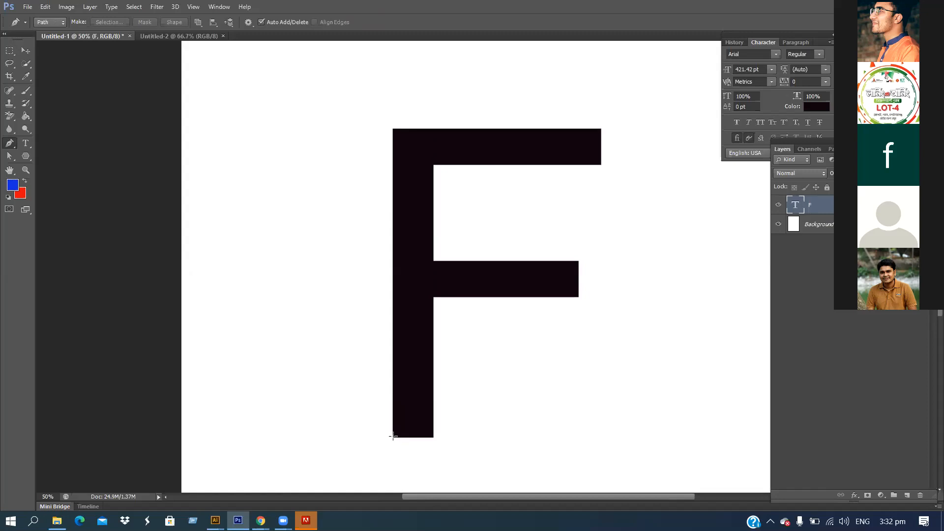
click(392, 436)
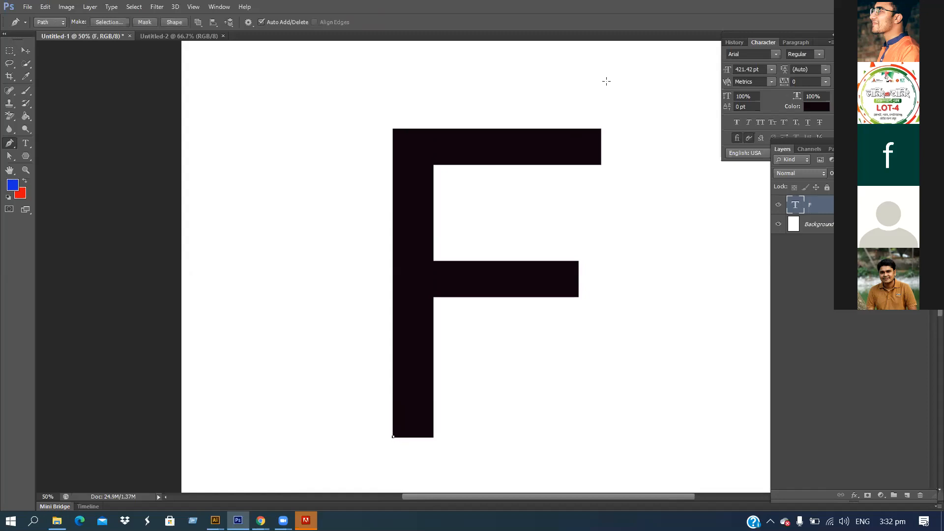
mouse_move(617, 66)
mouse_down()
mouse_move(632, 44)
mouse_move(669, 25)
mouse_up()
scroll(673, 118, up, 5)
drag(710, 98, 737, 103)
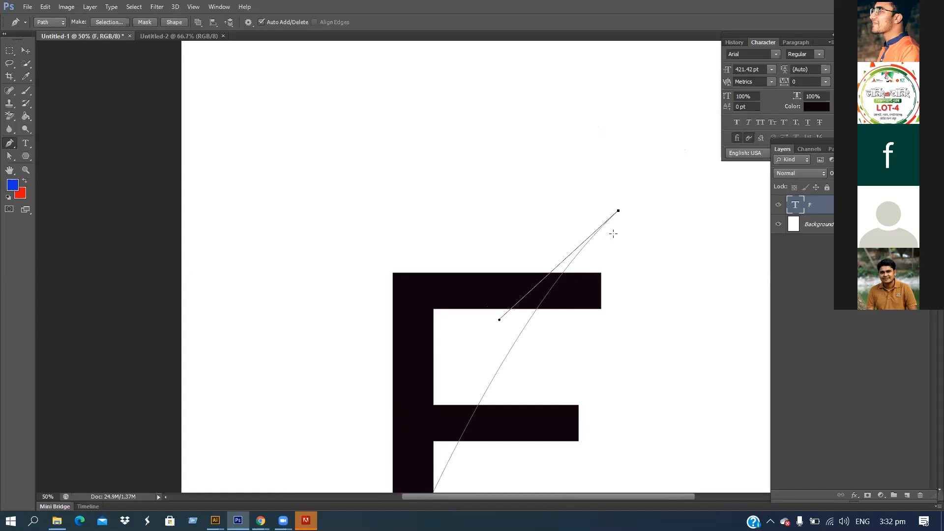
- Curve the path back down to the middle of the F's base and close it at the starting corner
scroll(607, 211, down, 2)
scroll(601, 208, down, 4)
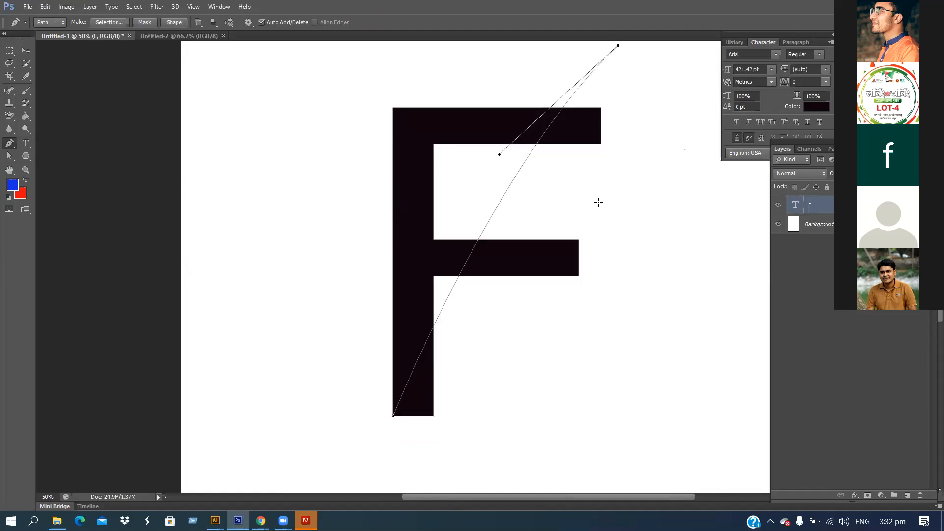
scroll(587, 269, down, 1)
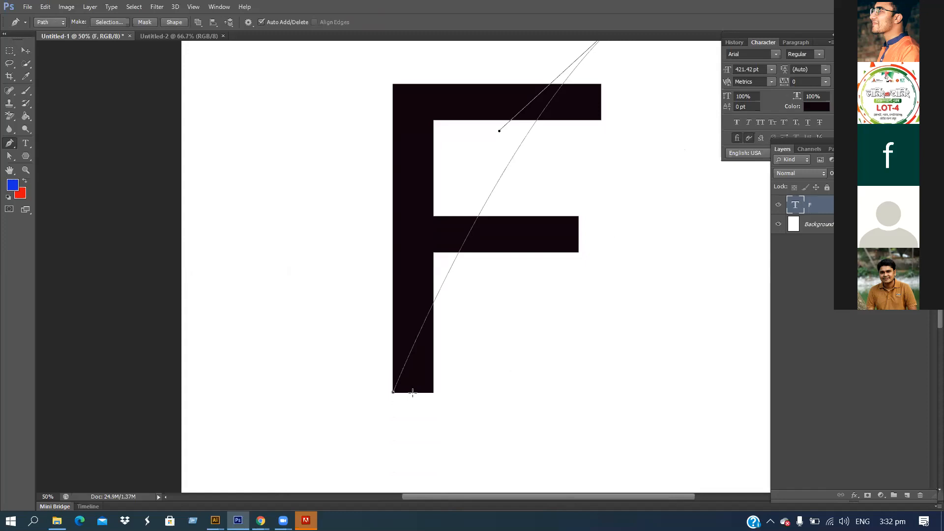
drag(412, 392, 403, 488)
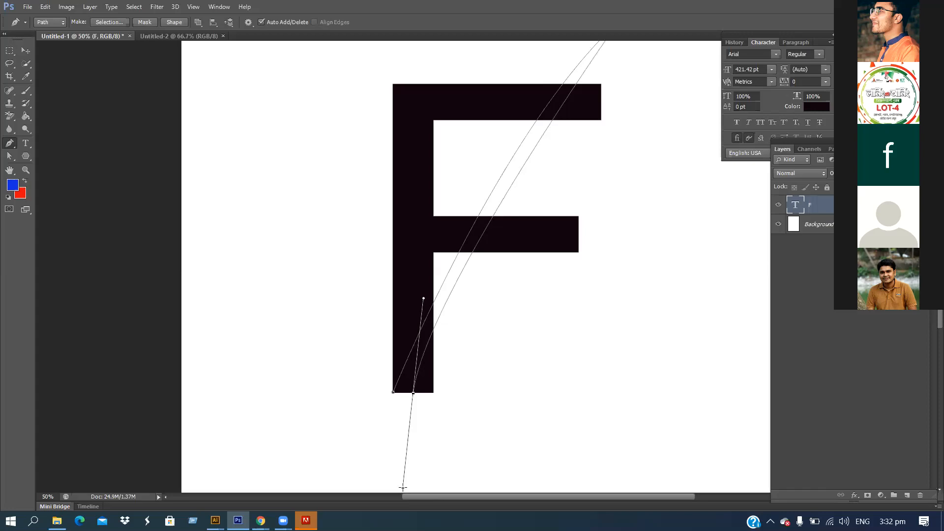
alt+click(413, 392)
click(394, 392)
scroll(466, 389, down, 2)
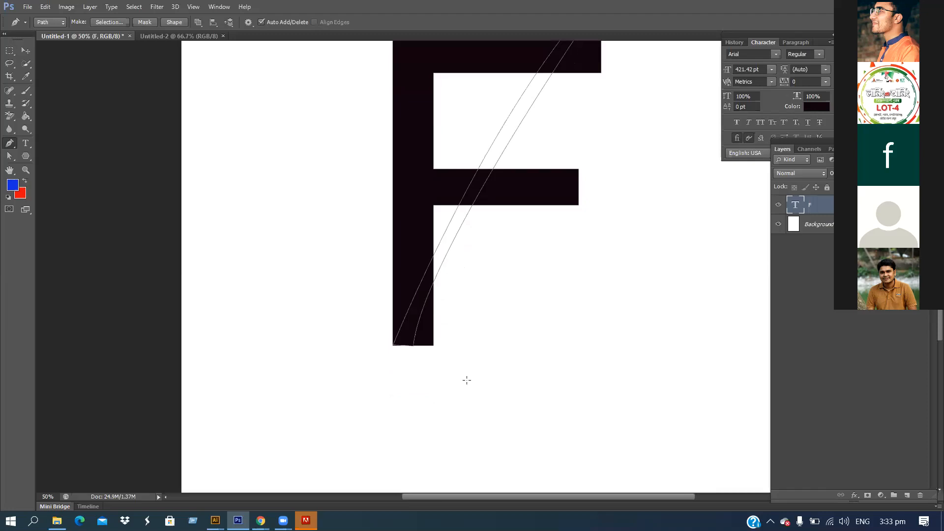
- Convert the closed path into a new anti-aliased selection
right_click(414, 328)
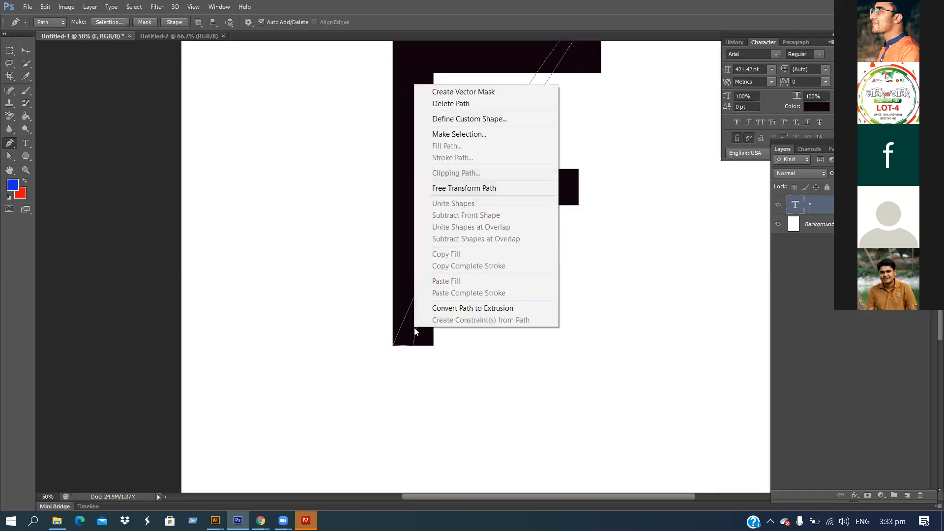
click(477, 136)
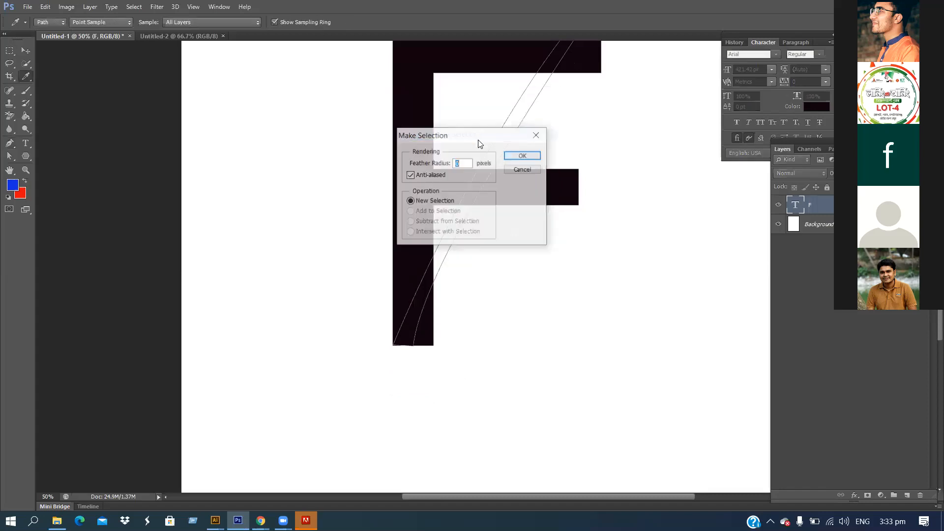
click(522, 155)
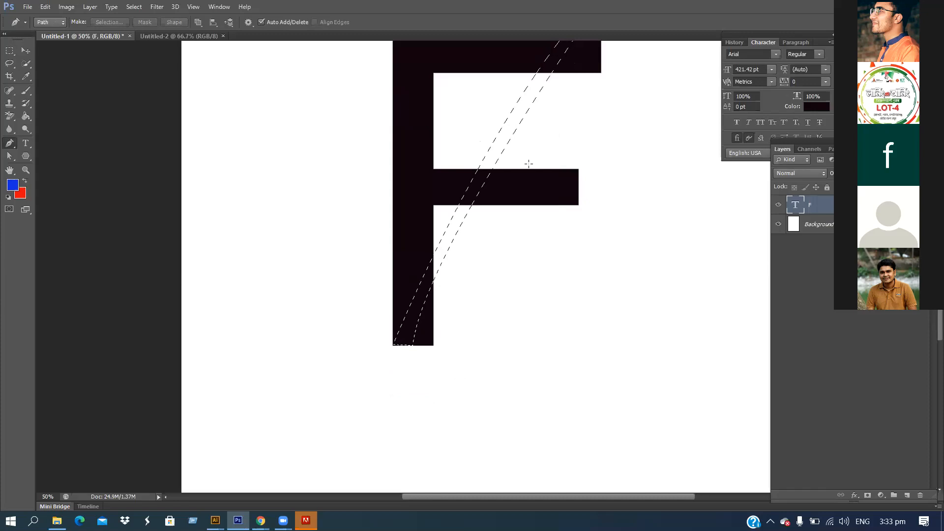
- Rasterize the F type layer and begin erasing inside the selection at the foot of the stem with the Background Eraser
scroll(531, 160, down, 1)
scroll(535, 159, up, 2)
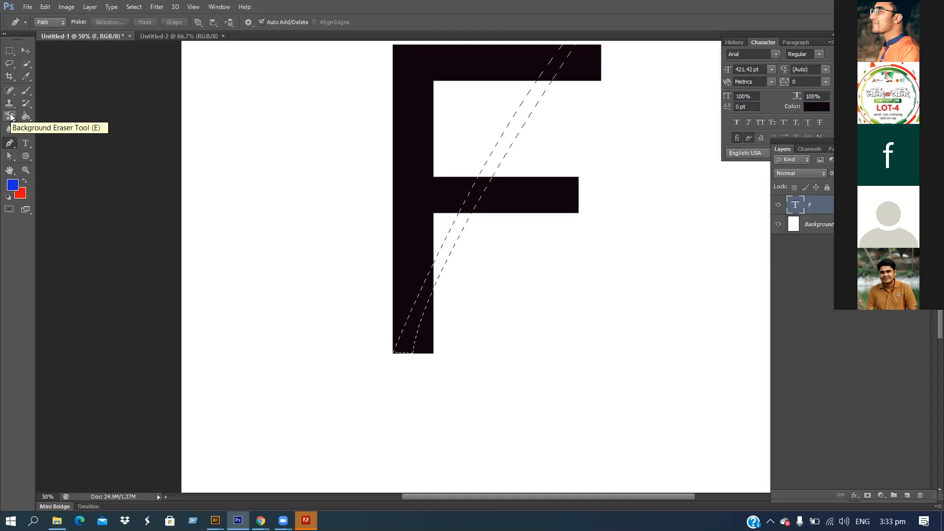
drag(10, 117, 62, 109)
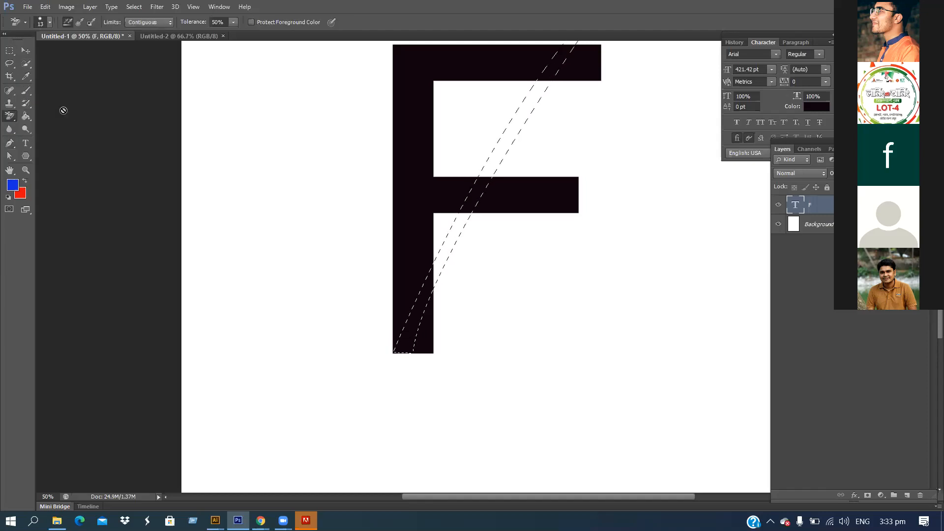
click(420, 309)
click(450, 203)
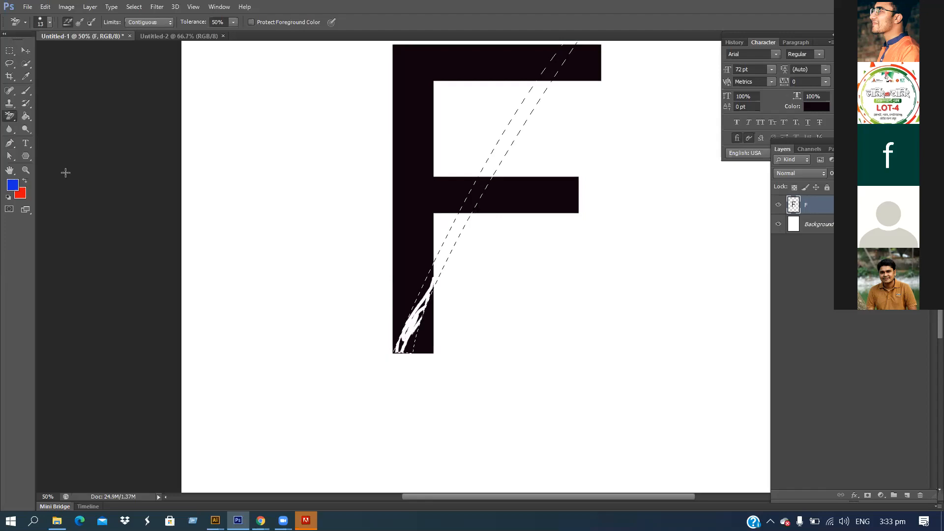
- Set the eraser size to 34 px and erase the selected strip across the upper part of the cut stem and the F's middle arm
click(50, 23)
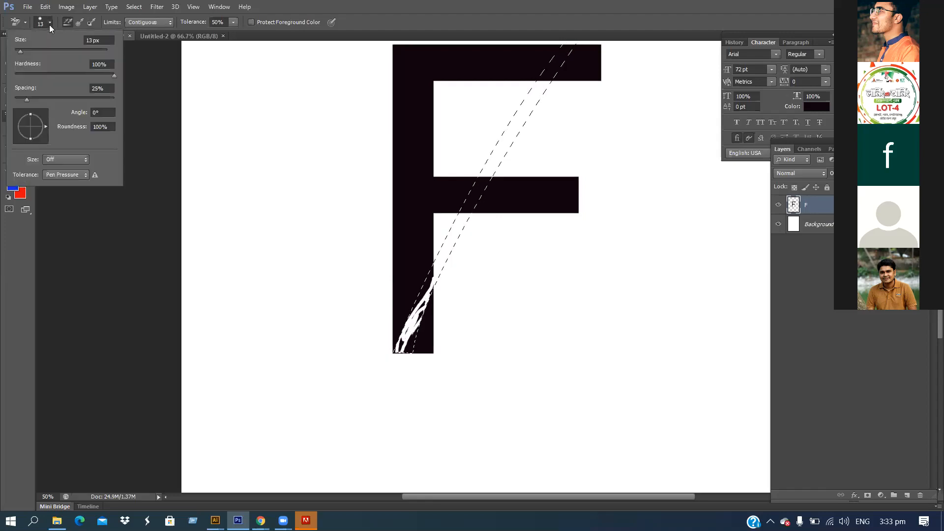
click(30, 50)
click(49, 22)
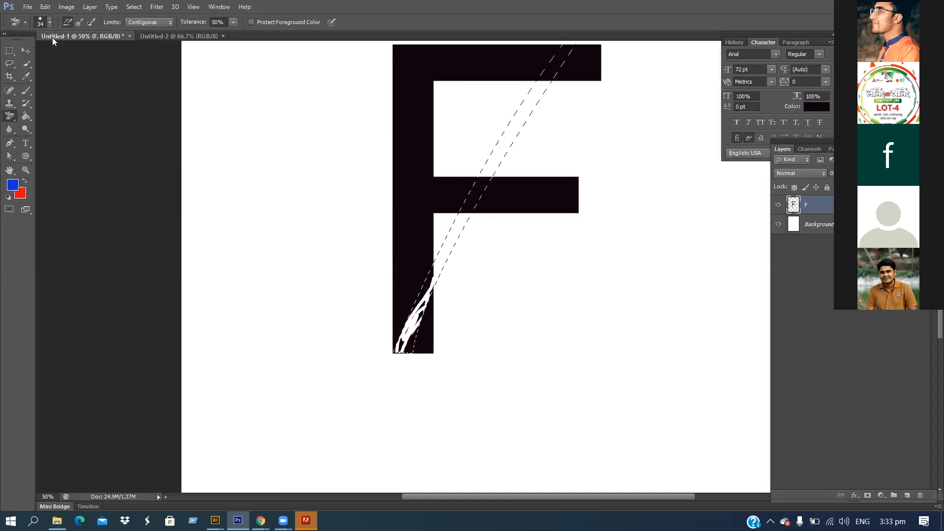
drag(448, 245, 479, 185)
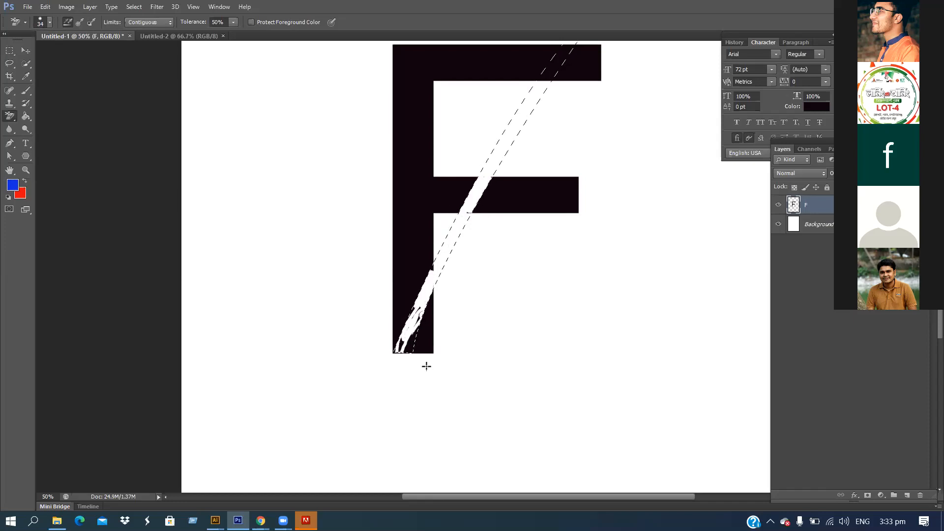
- Set the eraser size to 111 px and erase the rest of the selected strip through the stem's foot and the top arm
click(51, 21)
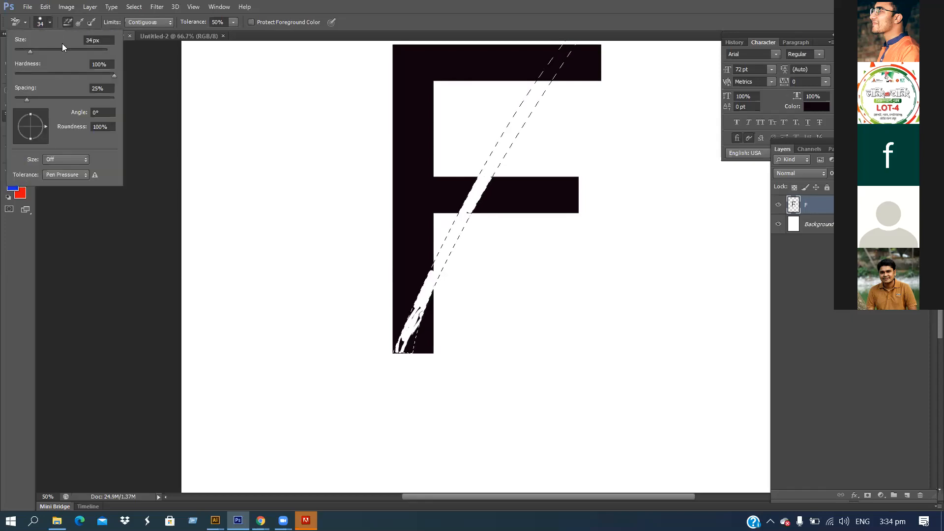
click(63, 48)
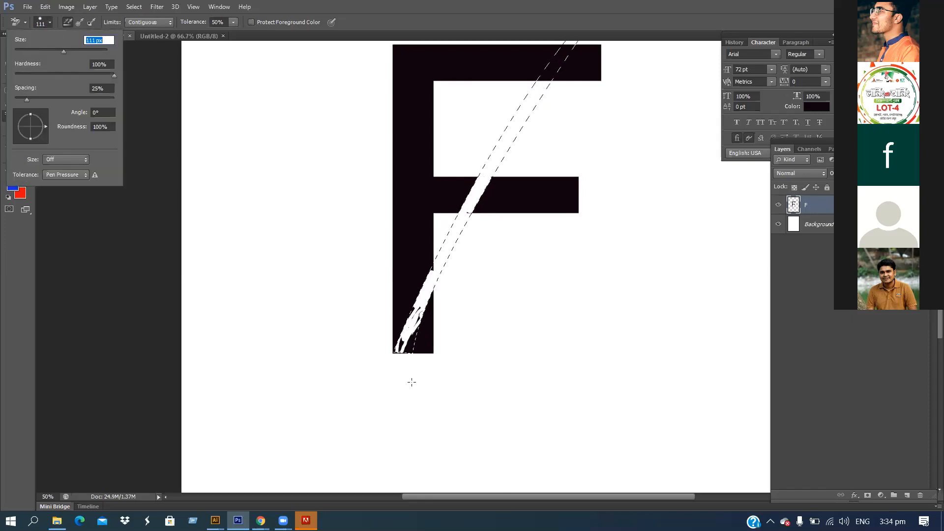
click(413, 352)
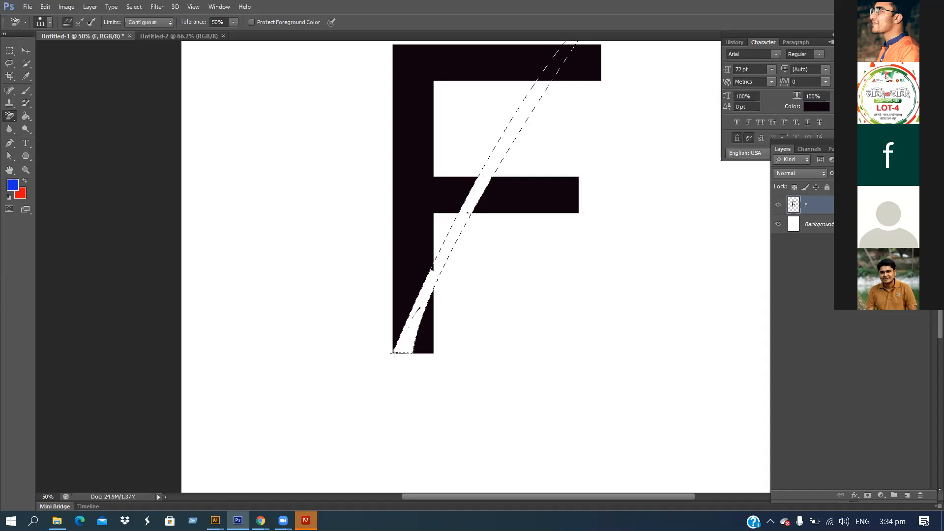
scroll(512, 143, up, 1)
mouse_move(564, 98)
mouse_down()
mouse_move(568, 78)
mouse_move(523, 126)
mouse_move(570, 67)
mouse_move(554, 105)
mouse_move(563, 74)
mouse_up()
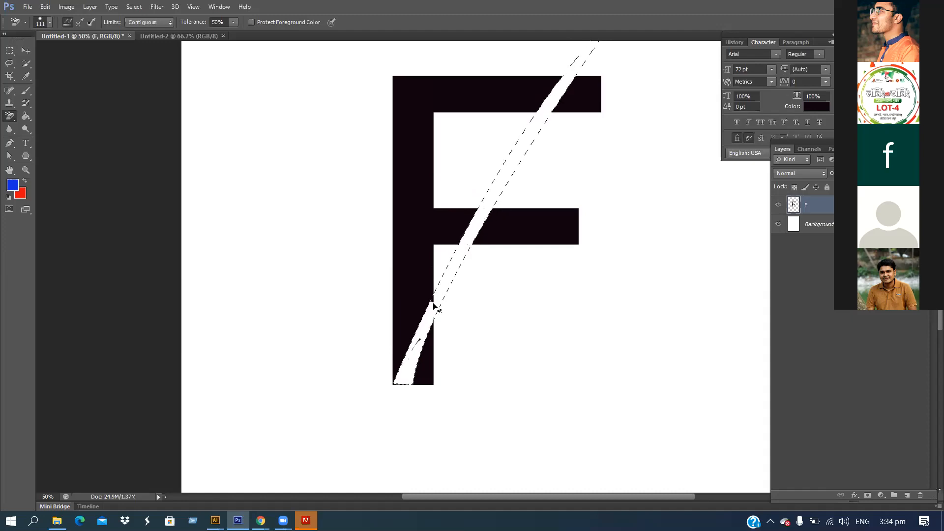
key(ctrl+plus)
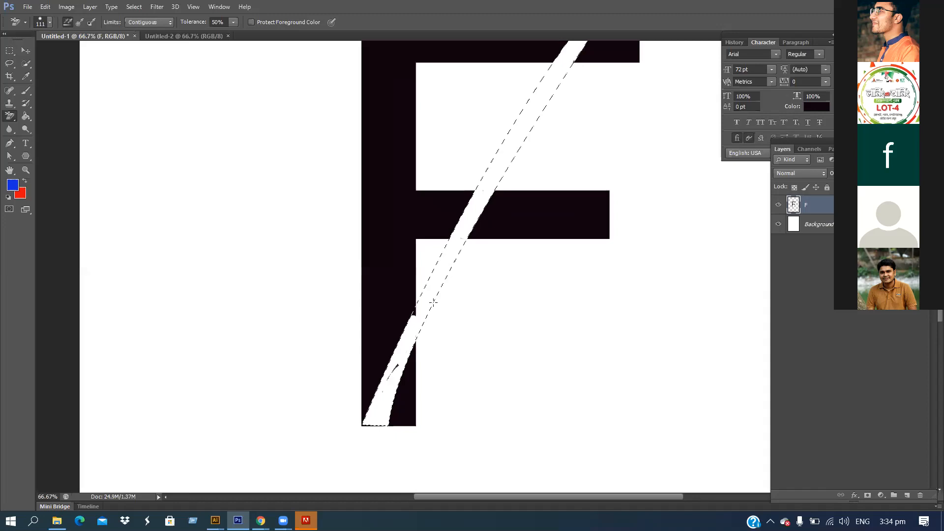
scroll(467, 197, up, 2)
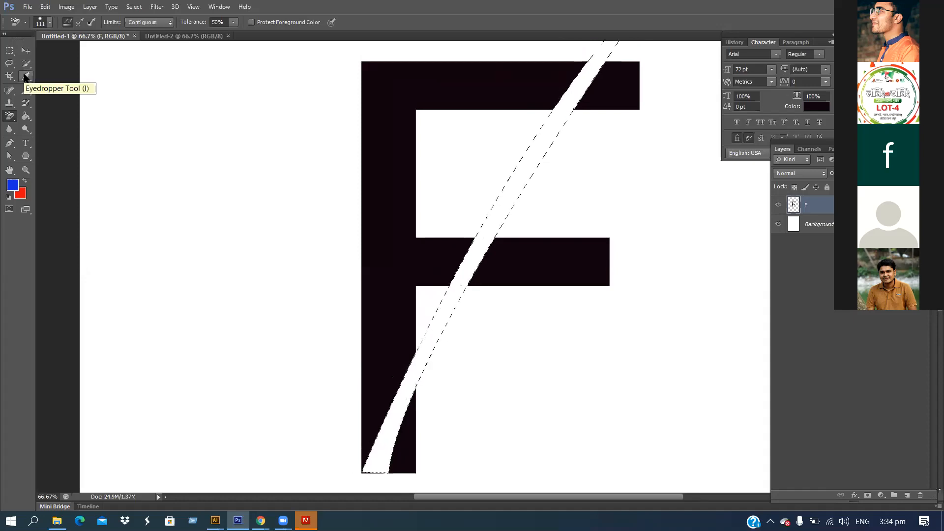
- Add a new layer above the F and brush blue inside the strip selection from the stem's foot up to the top arm
click(908, 497)
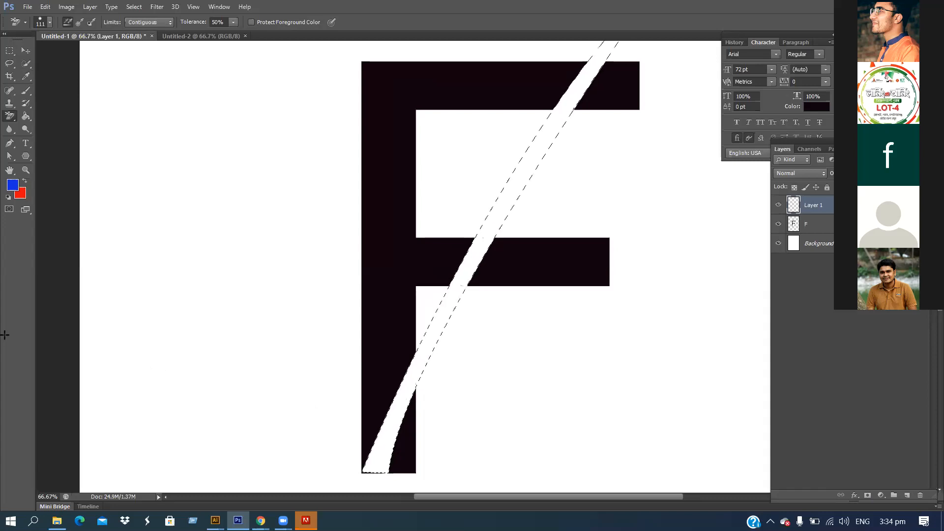
click(28, 96)
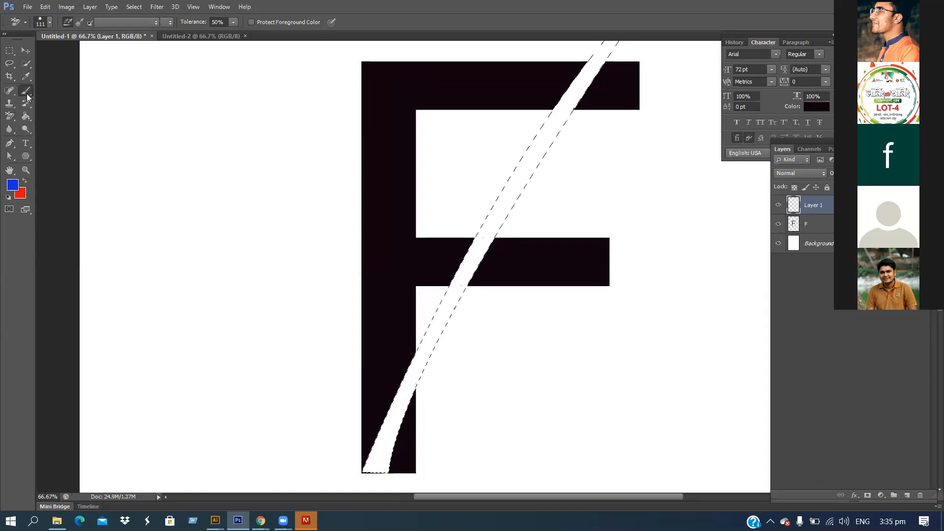
click(64, 91)
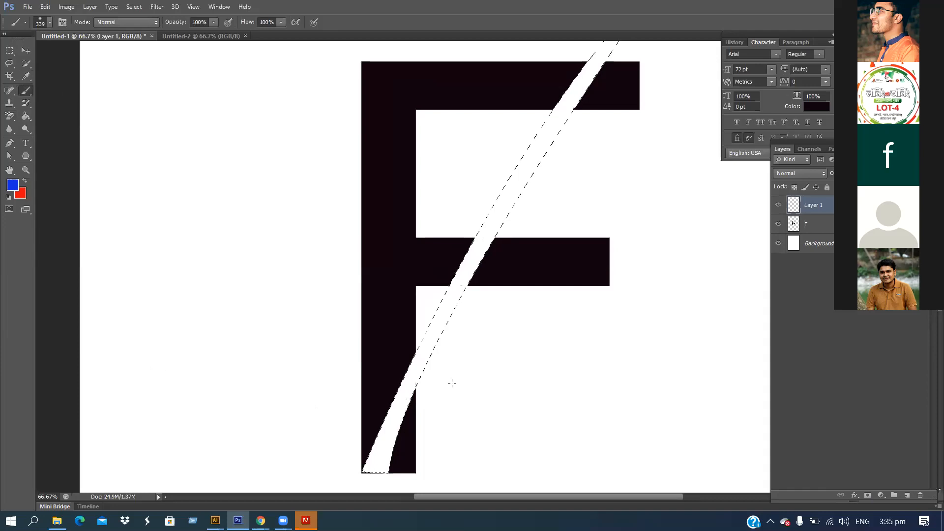
scroll(417, 402, down, 1)
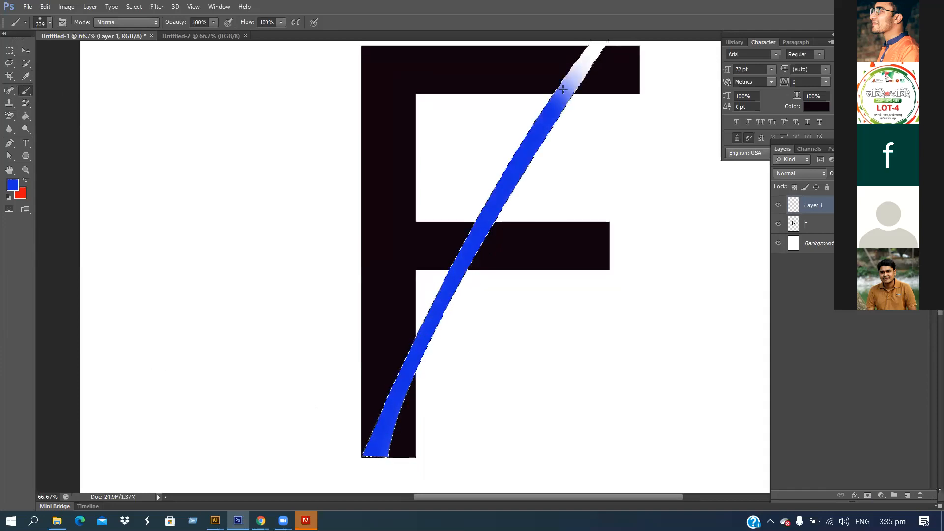
- Brush the rest of the selected strip blue, through the F's top arm and up to the strip's pointed end
scroll(577, 104, up, 2)
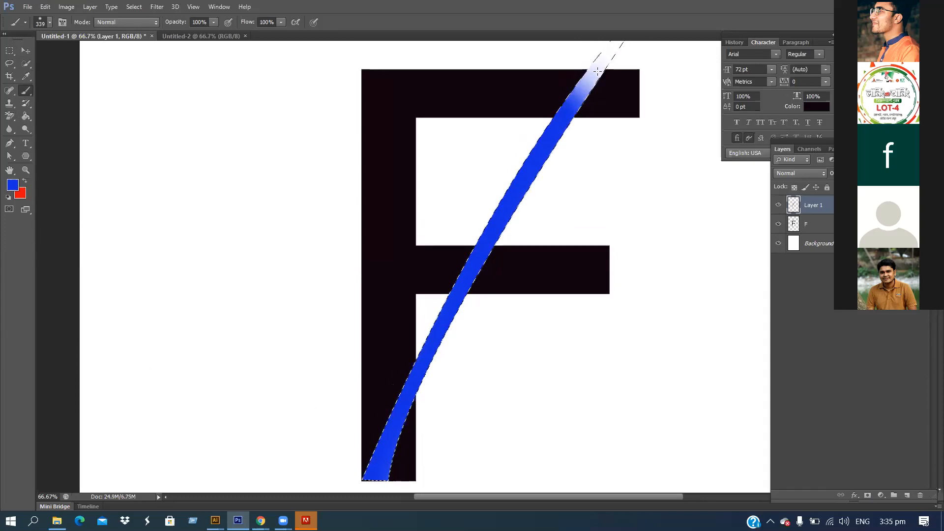
drag(604, 63, 558, 134)
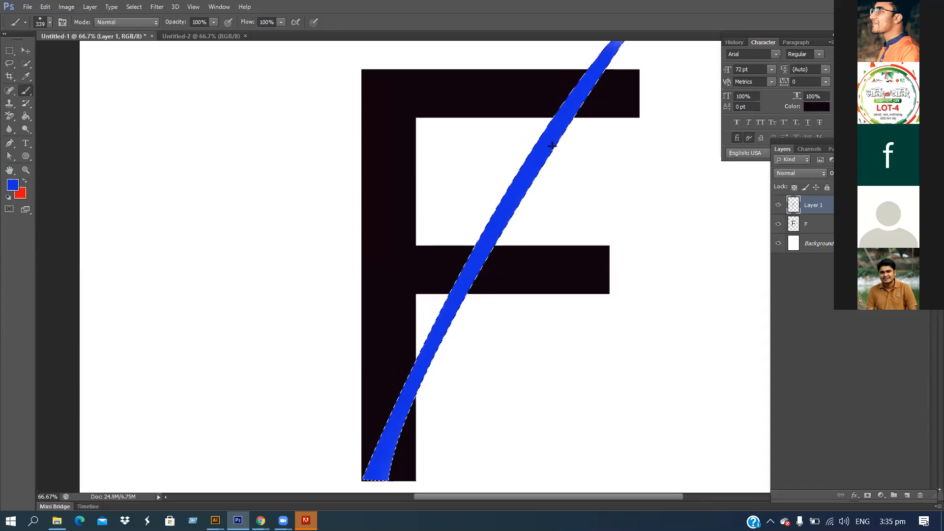
scroll(614, 83, up, 3)
mouse_move(629, 66)
mouse_down()
mouse_move(588, 111)
mouse_move(534, 215)
mouse_up()
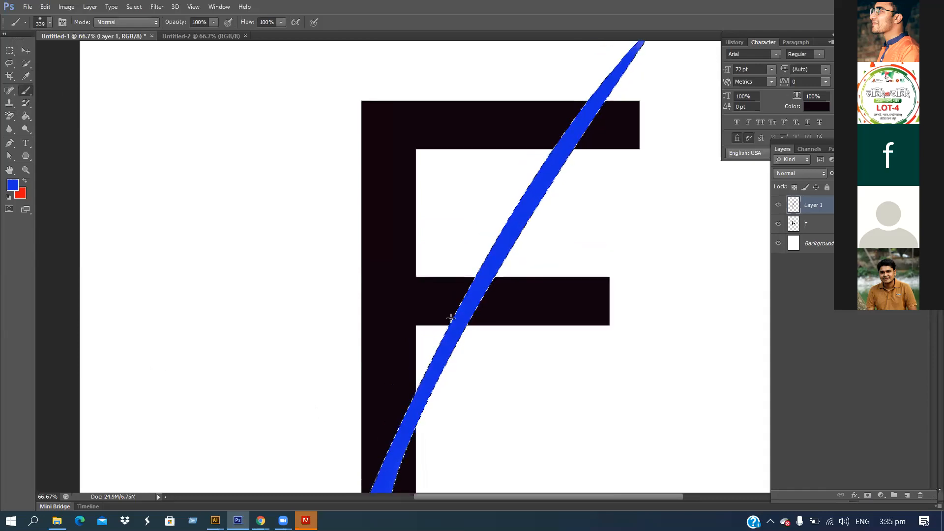
scroll(451, 318, down, 3)
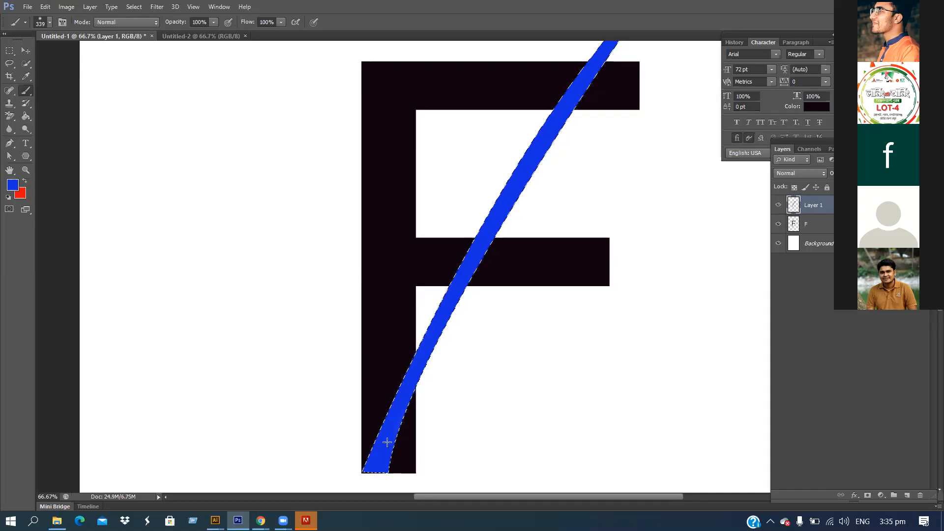
scroll(387, 442, up, 1)
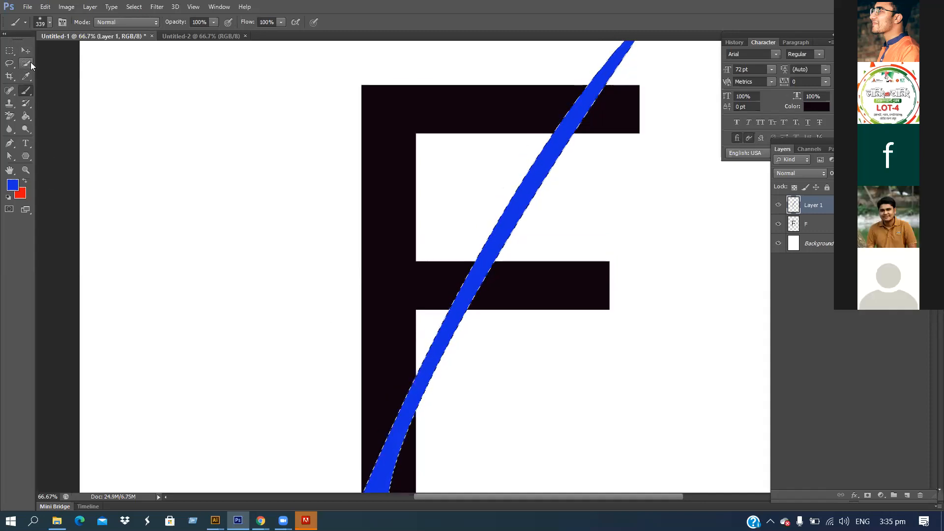
scroll(247, 278, down, 1)
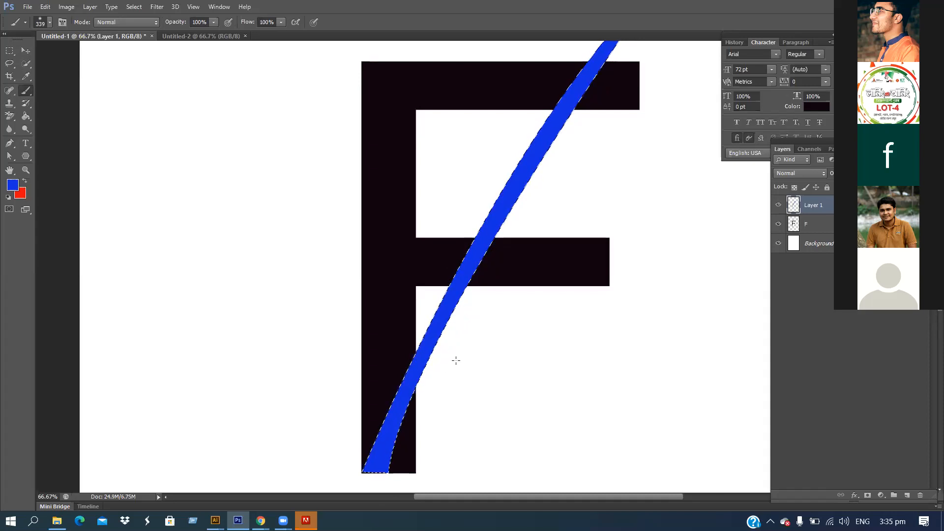
- Clear the selection and rotate the blue strip about 1.2° clockwise with Free Transform, applying the transformation
key(ctrl+d)
scroll(310, 204, up, 1)
key(ctrl+t)
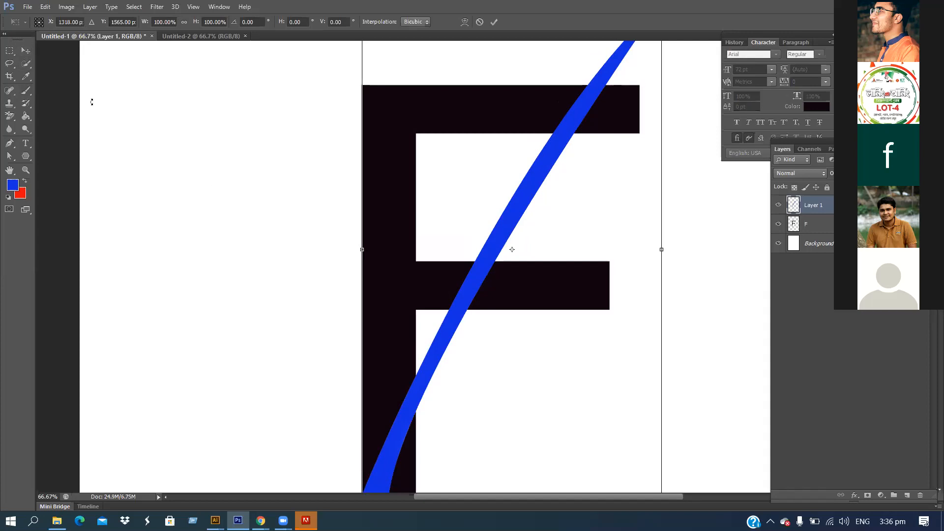
scroll(698, 374, up, 3)
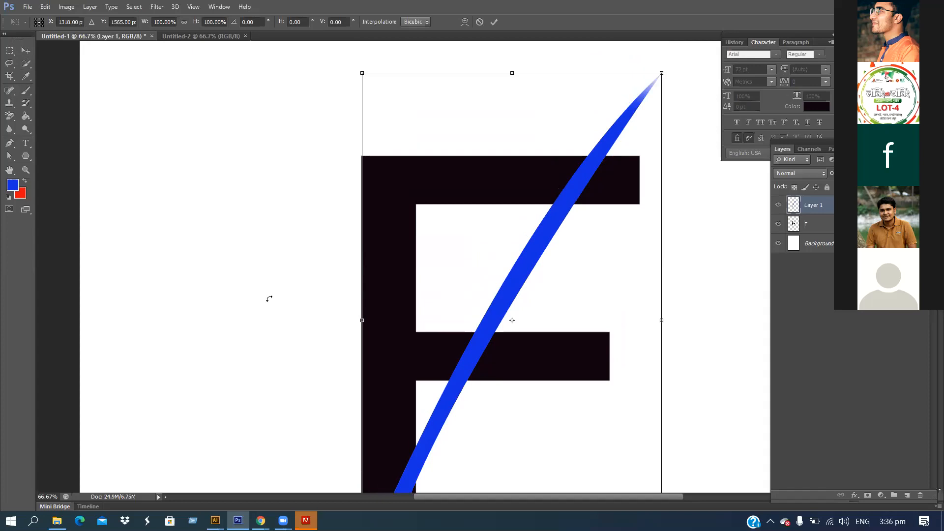
click(26, 51)
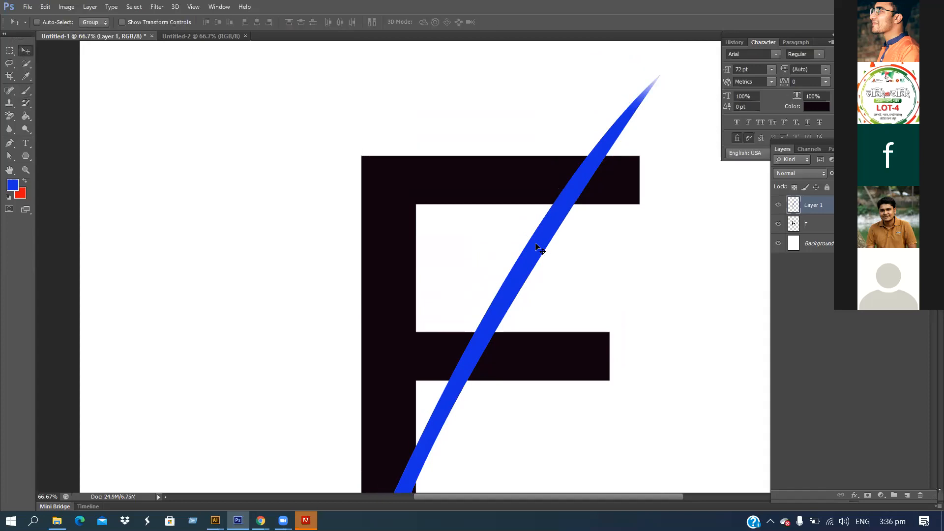
key(ctrl+t)
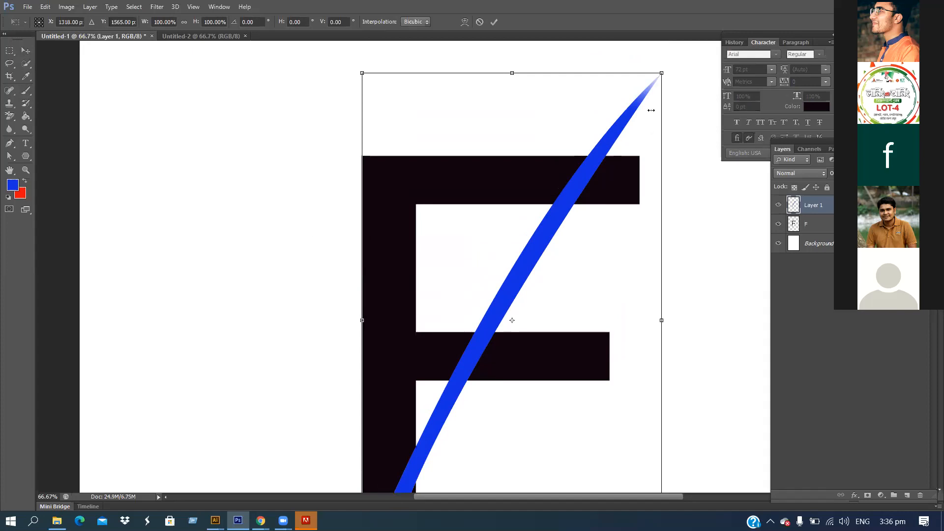
drag(673, 70, 677, 74)
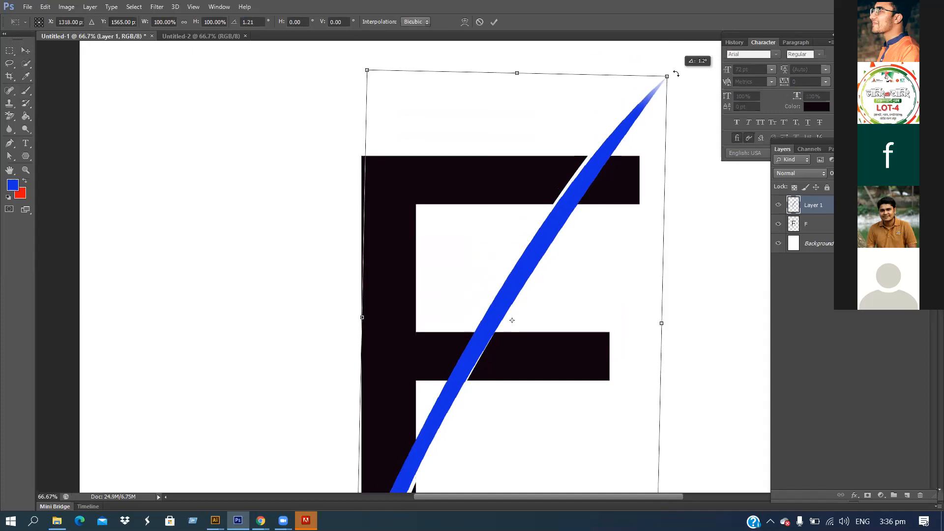
drag(676, 73, 676, 73)
scroll(698, 153, down, 2)
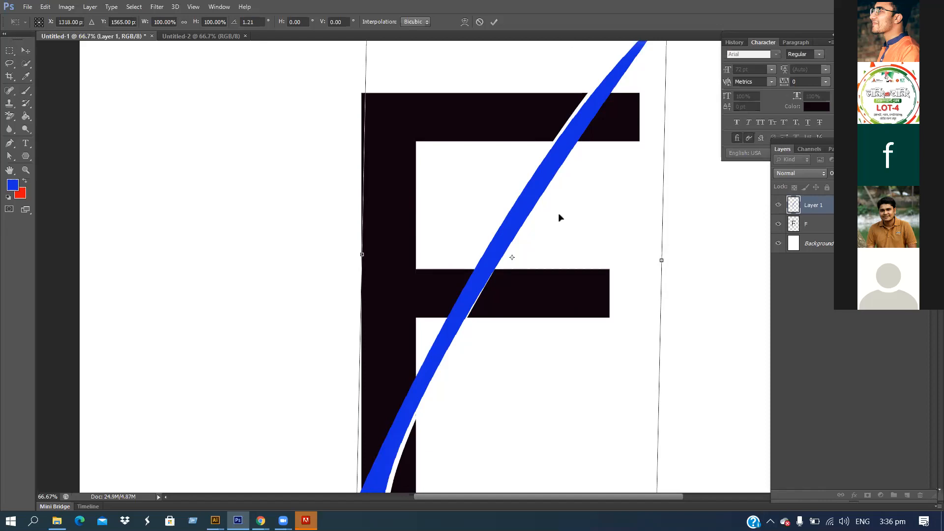
click(26, 52)
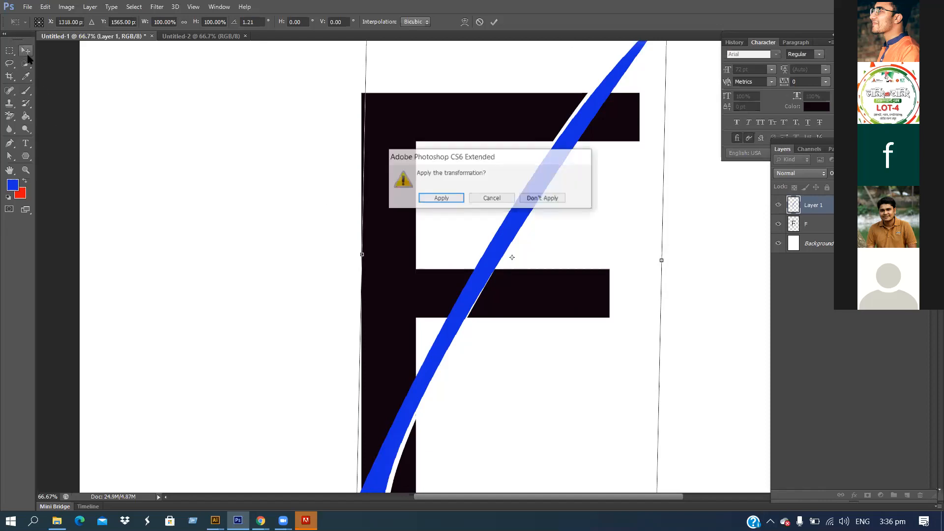
click(440, 198)
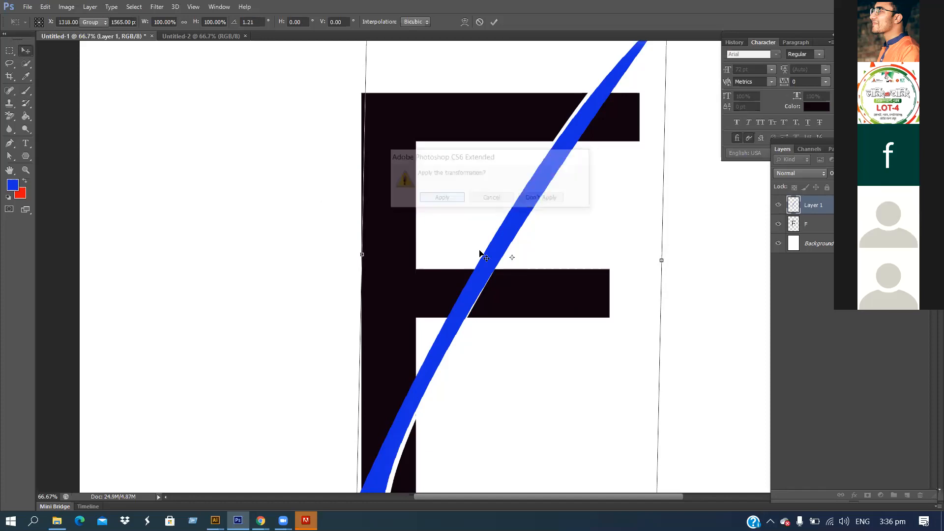
- Move the blue strip slightly to the right so a thin white gap shows along the left edge of the cut
drag(496, 281, 511, 260)
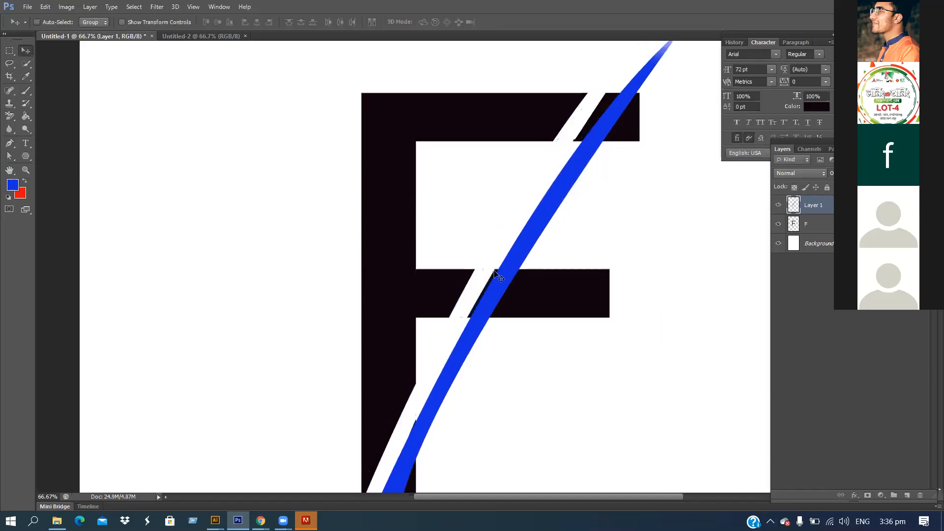
scroll(516, 273, down, 1)
scroll(544, 240, down, 1)
scroll(595, 204, up, 1)
drag(559, 164, 550, 144)
scroll(638, 205, up, 1)
scroll(638, 205, up, 1)
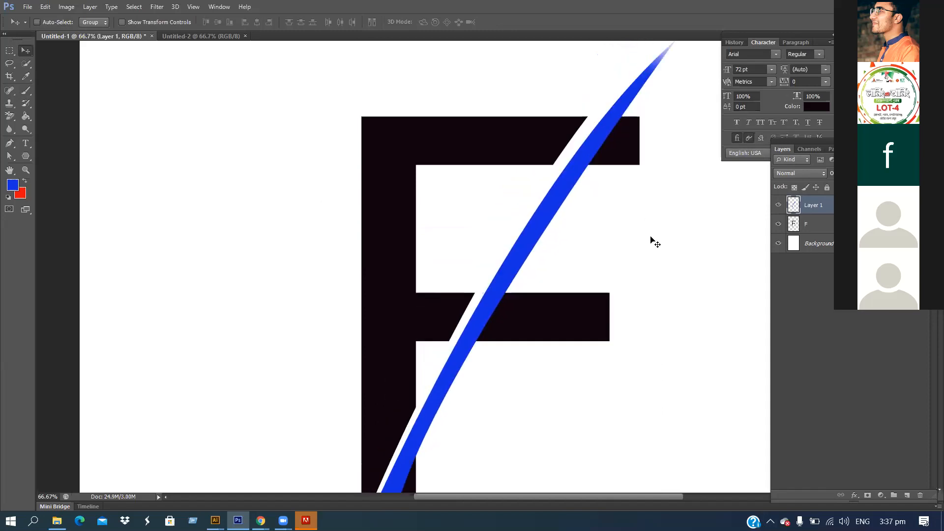
- Rotate the blue strip about 1.4° counterclockwise with Free Transform and apply the transformation
key(ctrl+t)
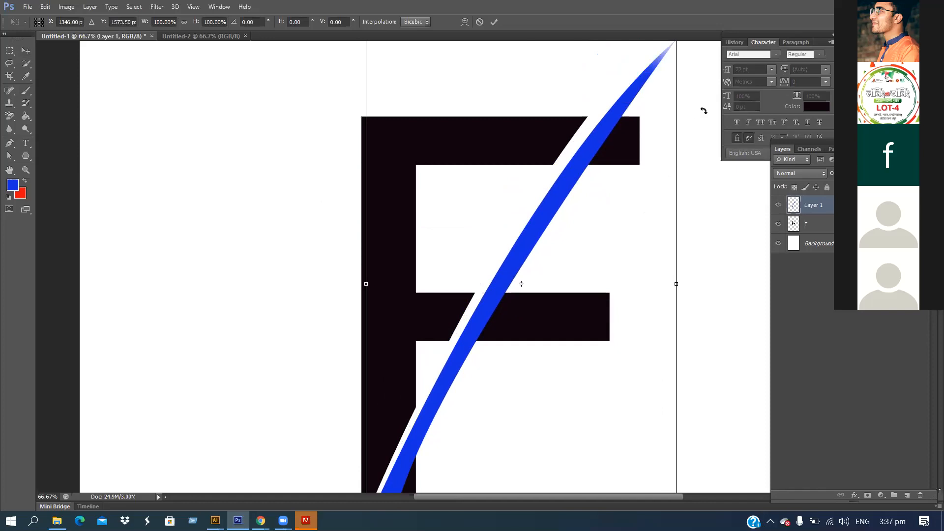
scroll(702, 98, up, 1)
drag(685, 67, 681, 64)
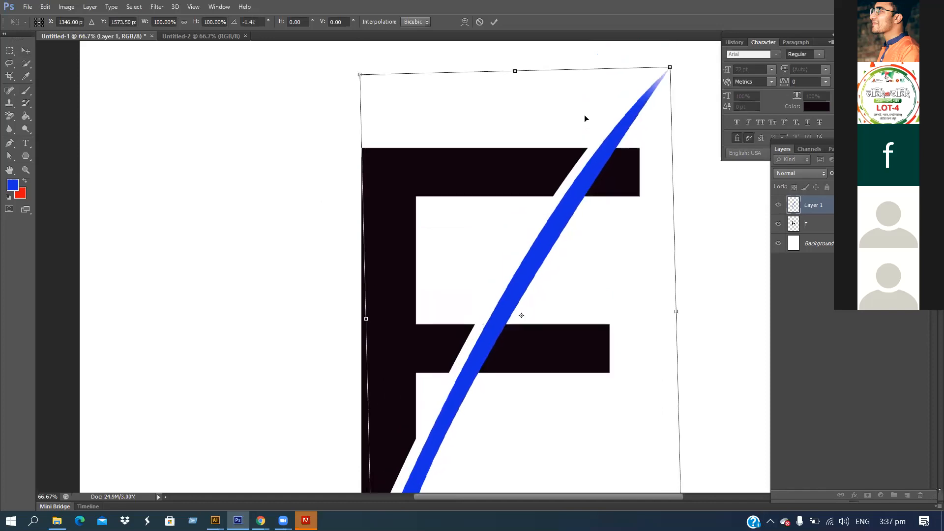
click(25, 50)
click(430, 197)
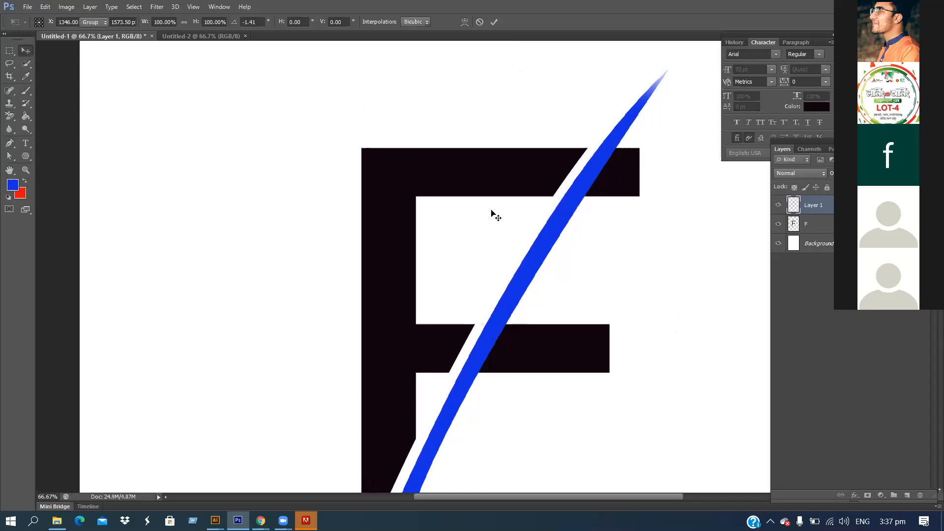
- Nudge the blue strip a little further right to widen the white gap beside it
scroll(500, 213, down, 4)
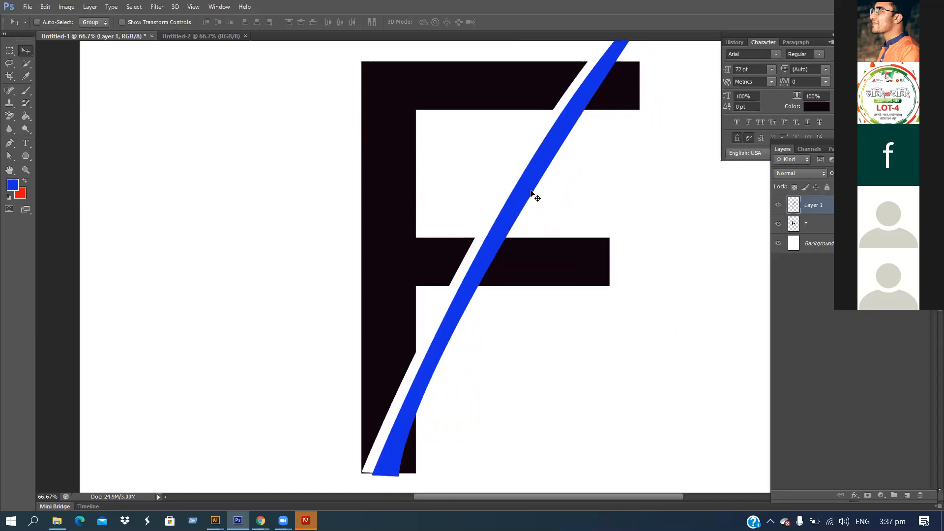
drag(526, 192, 532, 193)
scroll(648, 282, down, 1)
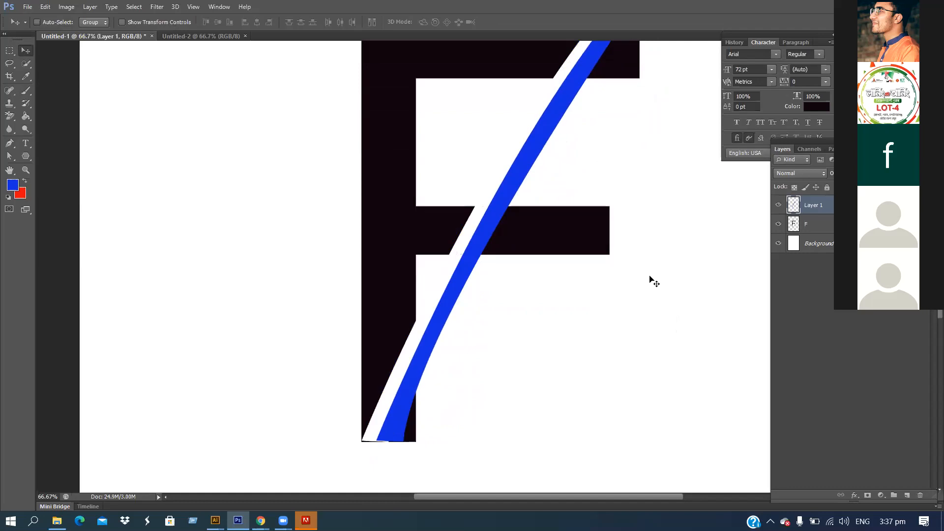
scroll(664, 278, up, 2)
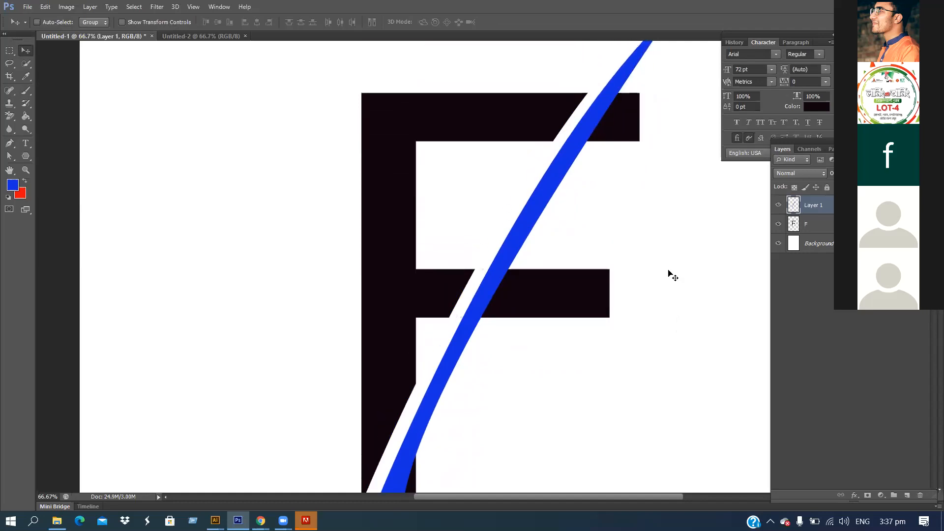
scroll(671, 278, down, 1)
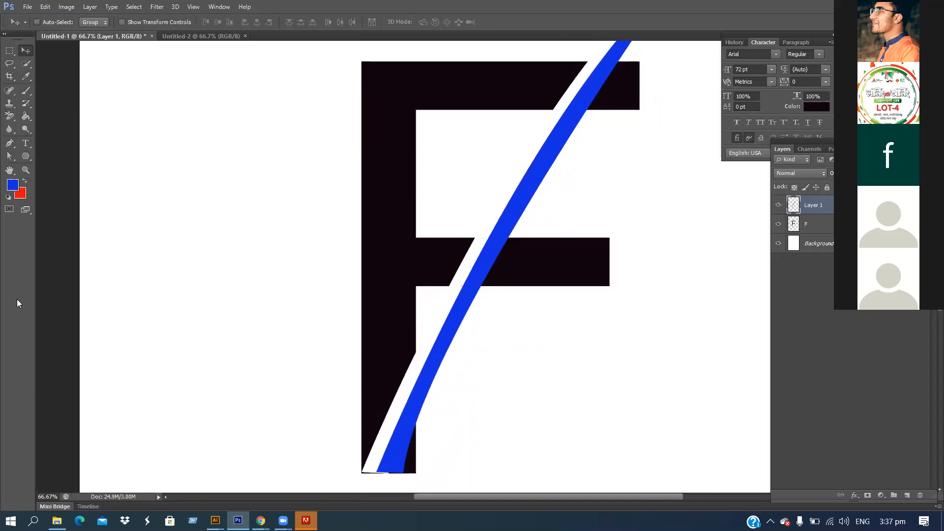
- Try to erase the leftover dark line at the F's foot with the 215 px Eraser, then undo the stroke
click(9, 118)
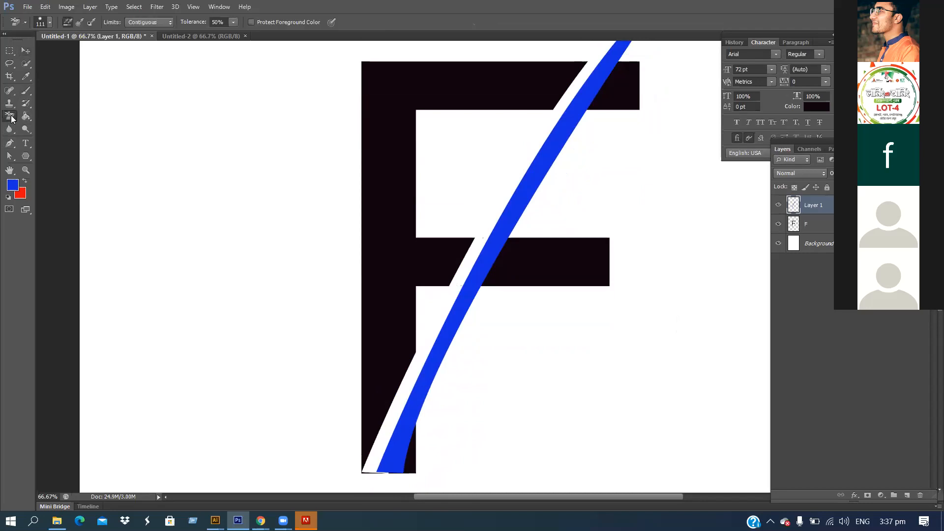
right_click(11, 118)
click(53, 115)
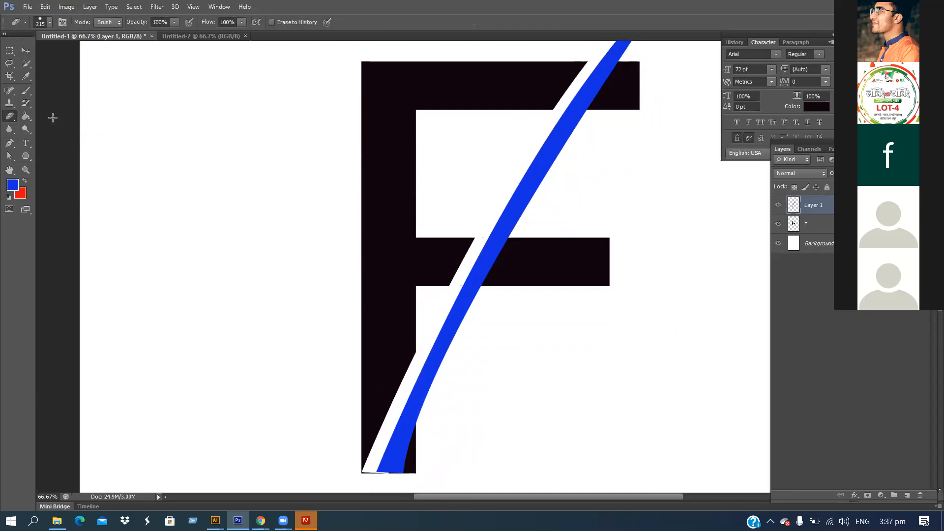
scroll(387, 378, down, 1)
click(364, 430)
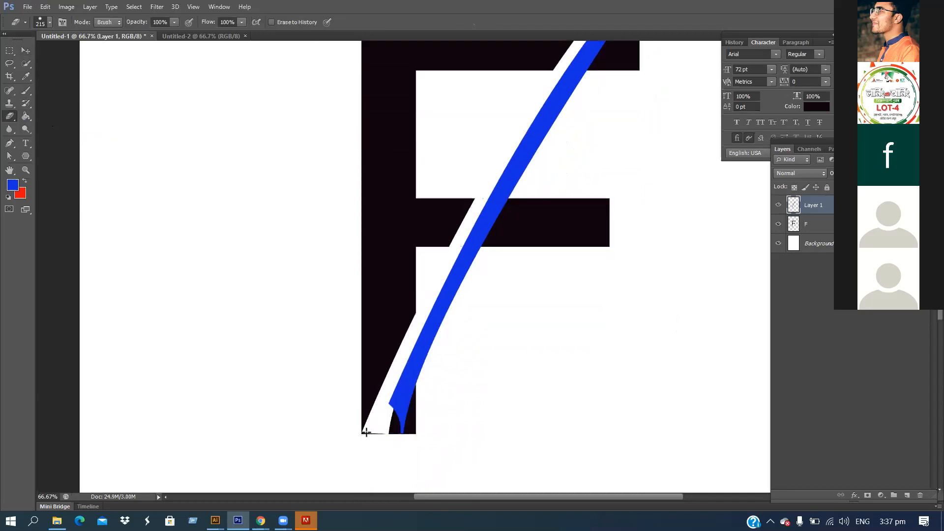
key(ctrl+z)
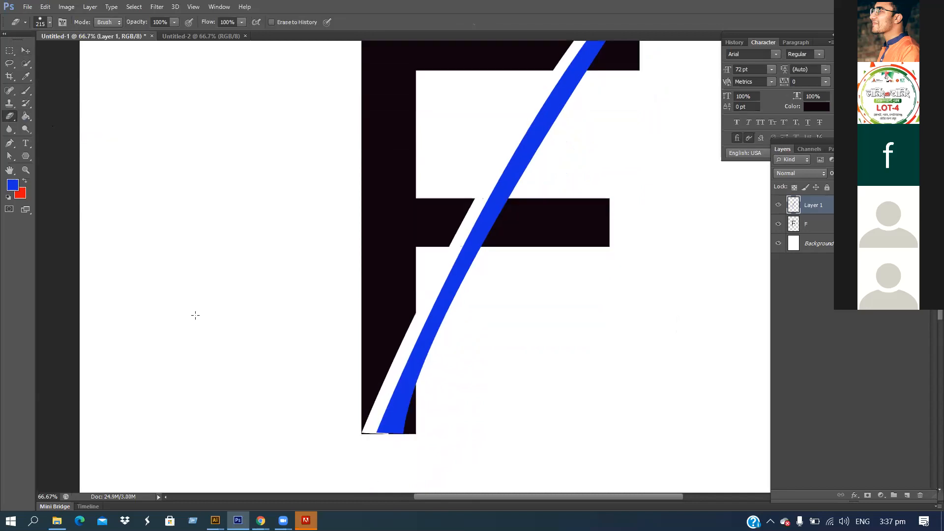
- Move the blue strip down and right of the cut, and erase at the F's foot with the 215 px Eraser
key(v)
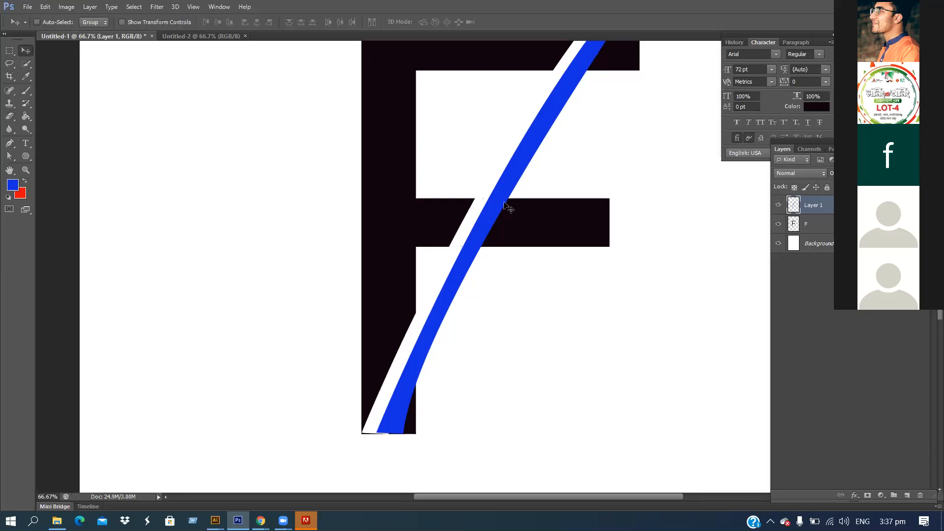
drag(504, 204, 521, 216)
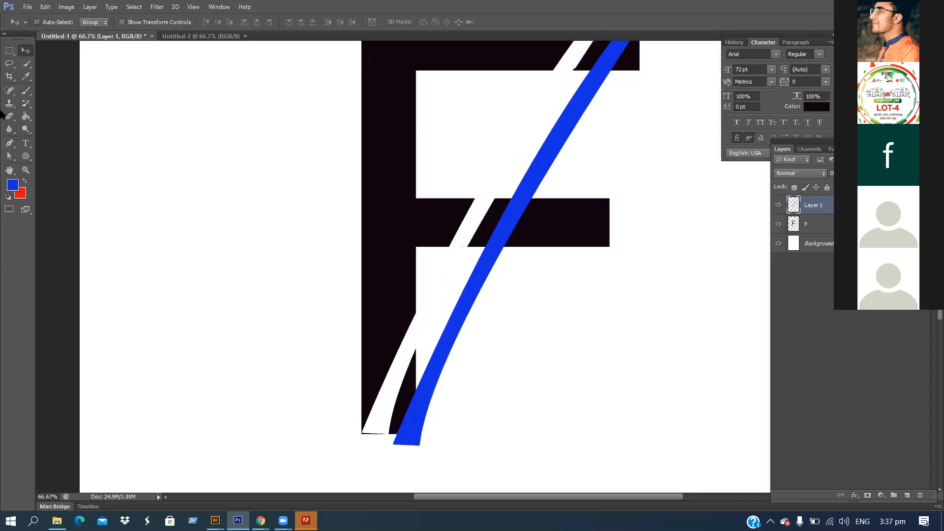
drag(10, 116, 53, 133)
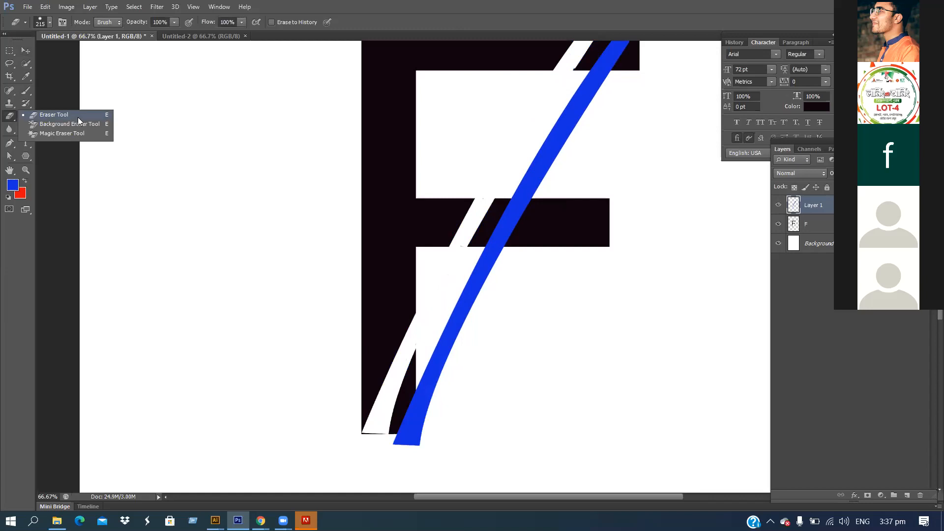
click(78, 116)
drag(372, 437, 369, 444)
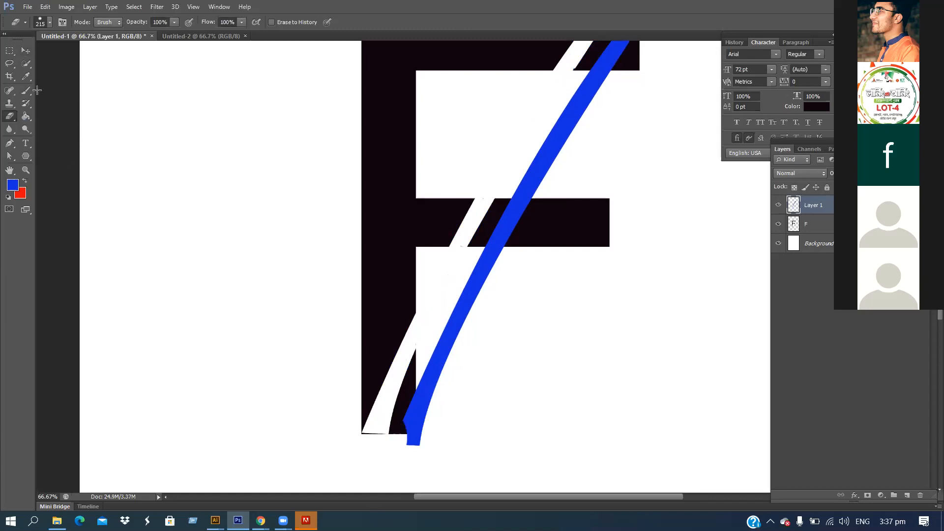
- Undo the last eraser stroke and reduce the Eraser size to 44 px
key(ctrl+z)
click(50, 23)
click(35, 50)
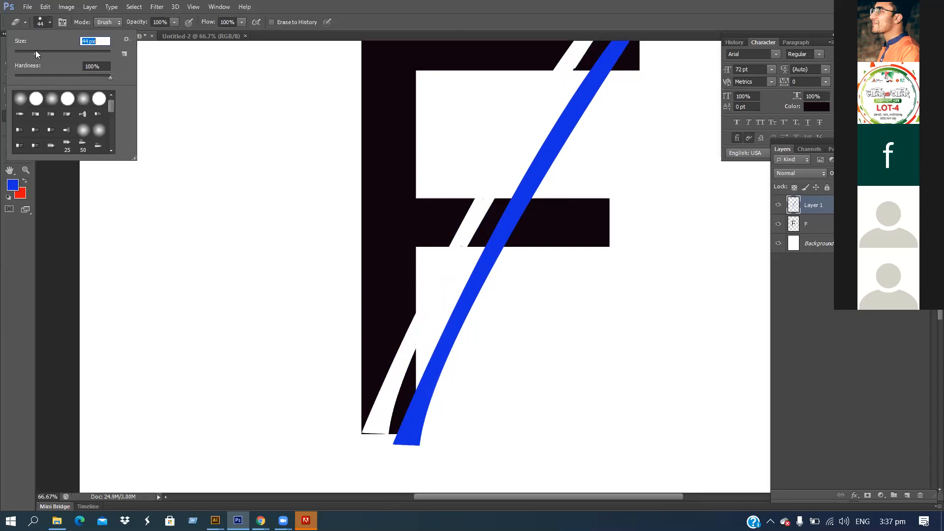
click(369, 435)
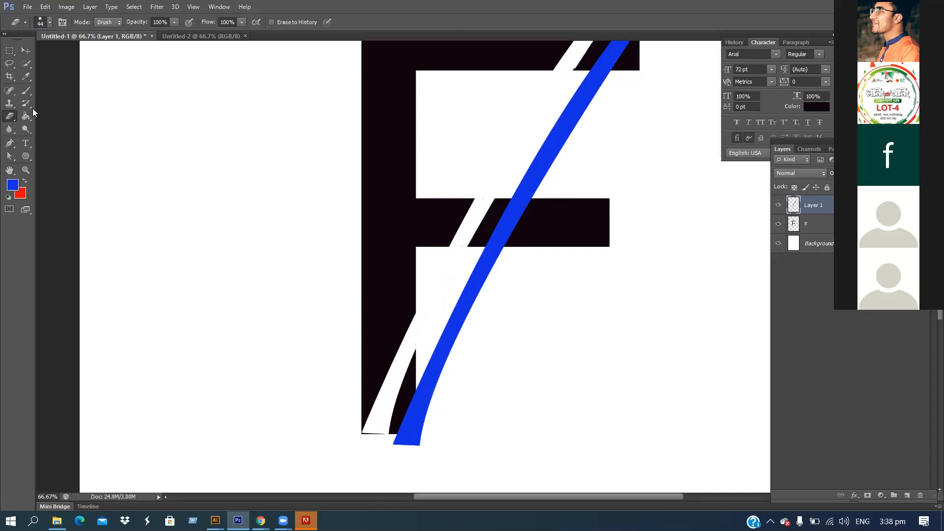
right_click(8, 118)
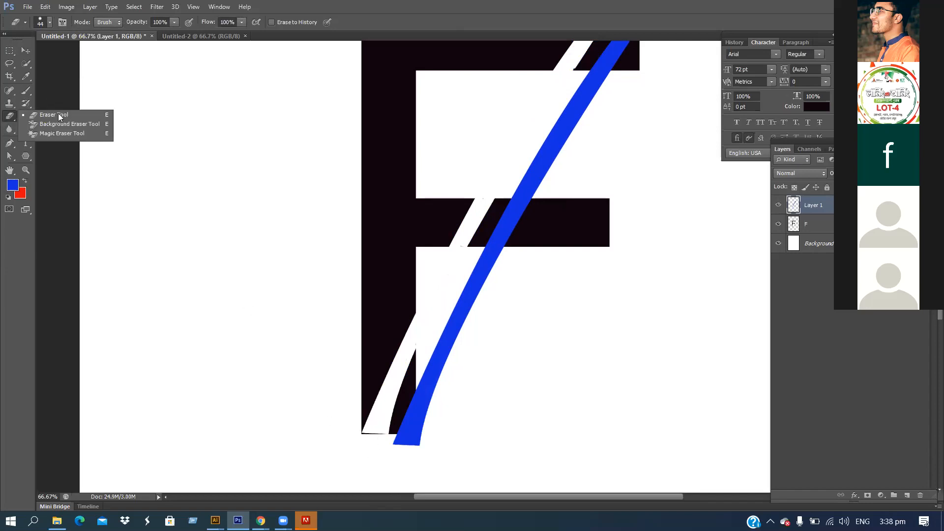
click(59, 116)
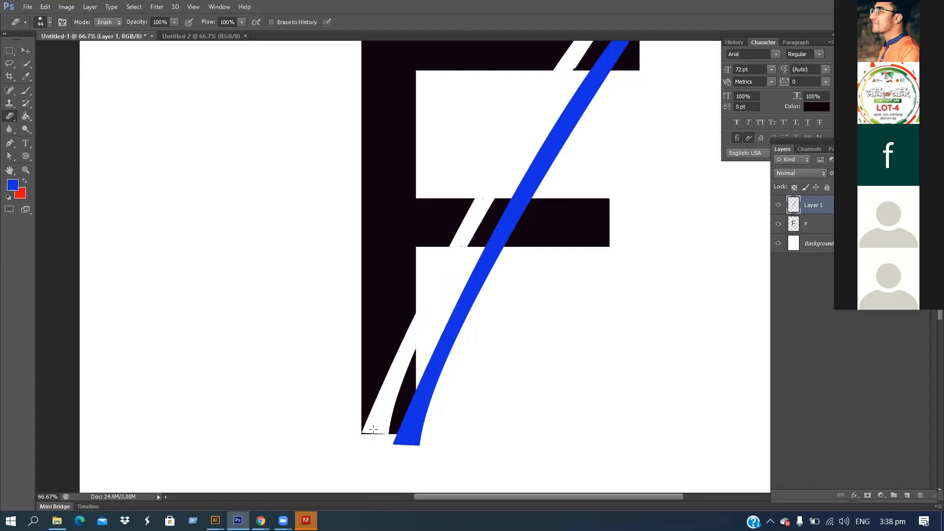
- Try to erase the leftover dark line at the F's foot while on Layer 1, and undo the stroke
scroll(382, 428, down, 1)
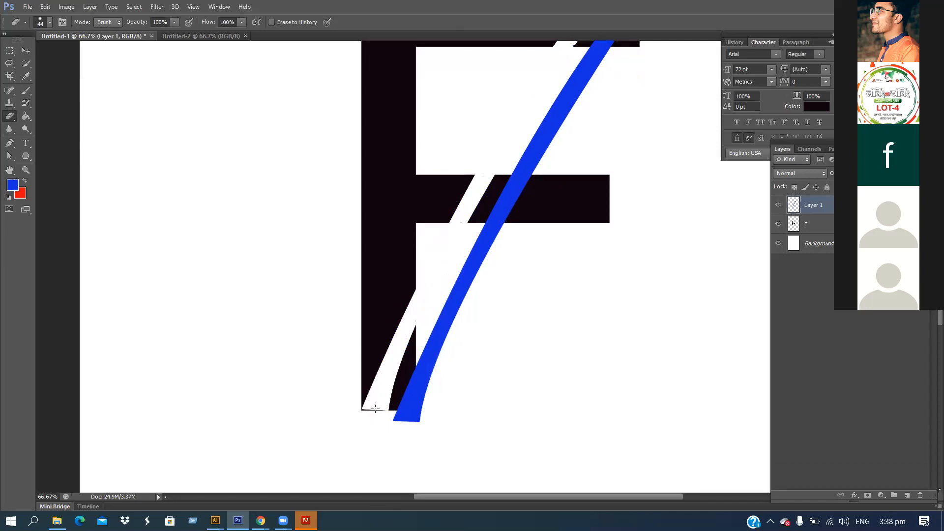
drag(373, 411, 367, 427)
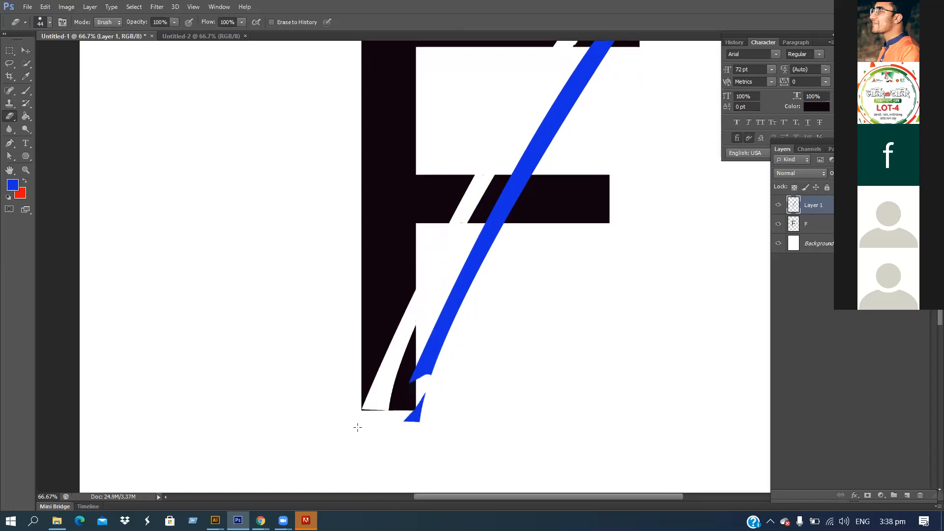
key(ctrl+z)
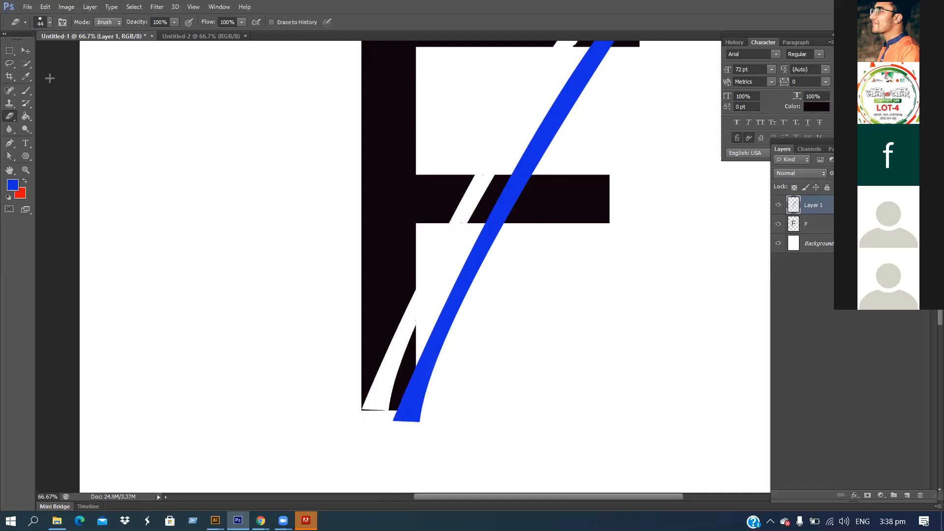
- Erase the leftover dark line at the F's foot on the F layer with the 44 px Eraser
click(816, 225)
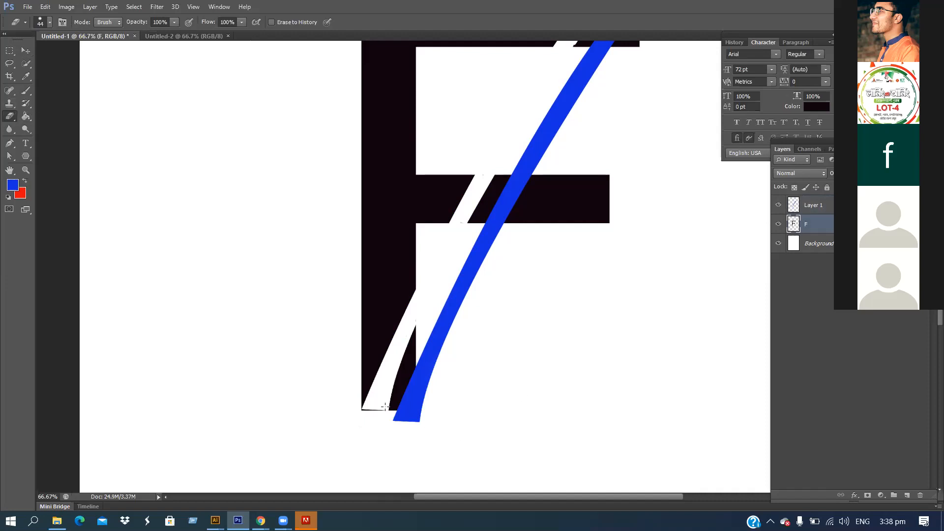
drag(365, 409, 379, 413)
click(368, 409)
key(ctrl+z)
- Move the blue strip on Layer 1 left into the diagonal cut, leaving a narrow white gap along its left edge
click(26, 50)
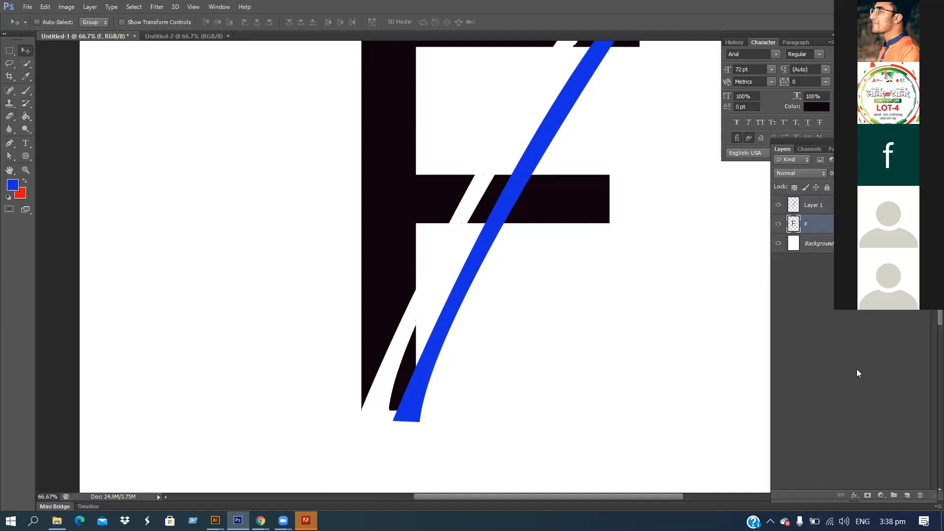
scroll(711, 351, up, 2)
scroll(711, 351, up, 3)
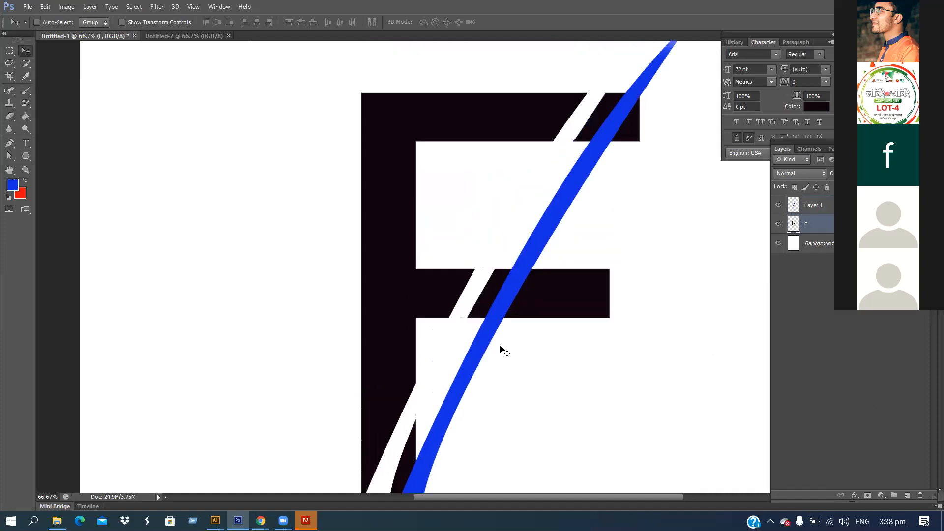
drag(490, 348, 490, 345)
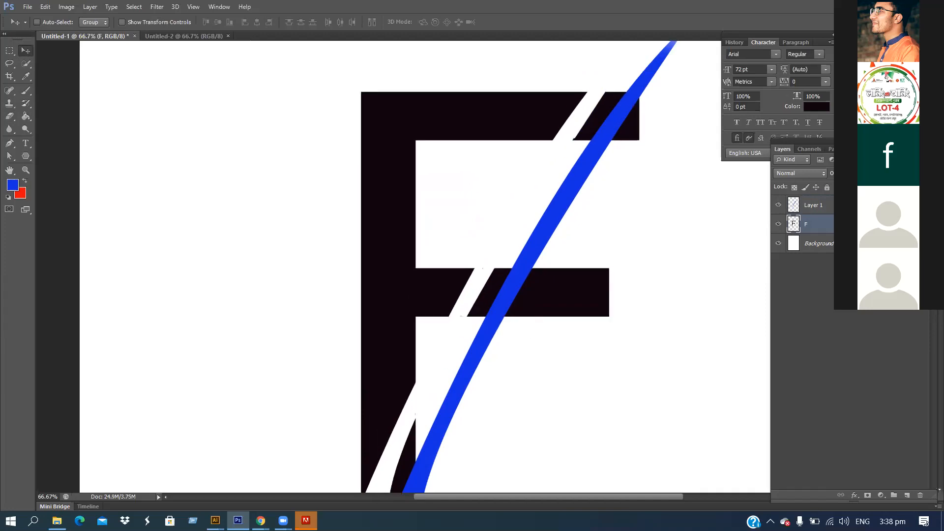
ctrl+click(485, 343)
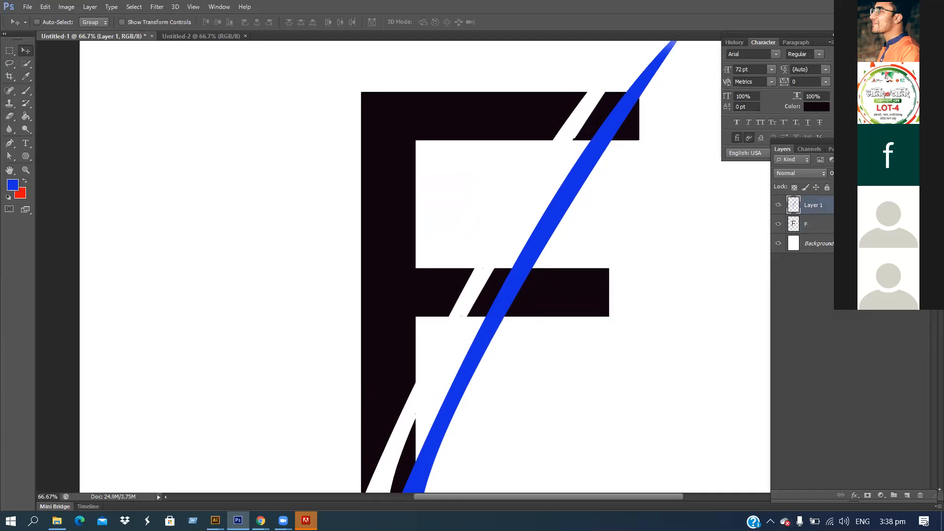
drag(487, 340, 449, 350)
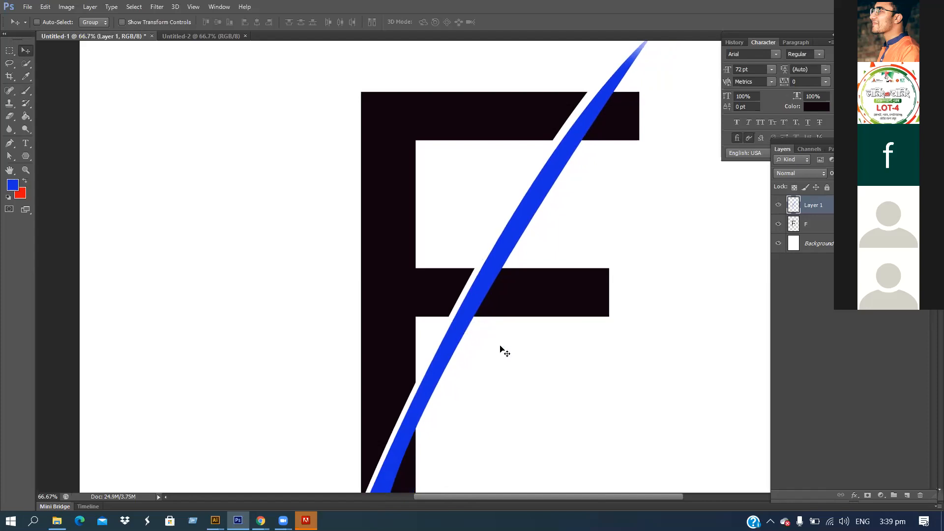
- Move the blue strip about 0.24 cm right and 0.61 cm up to line its foot up with the F's base
scroll(499, 347, down, 2)
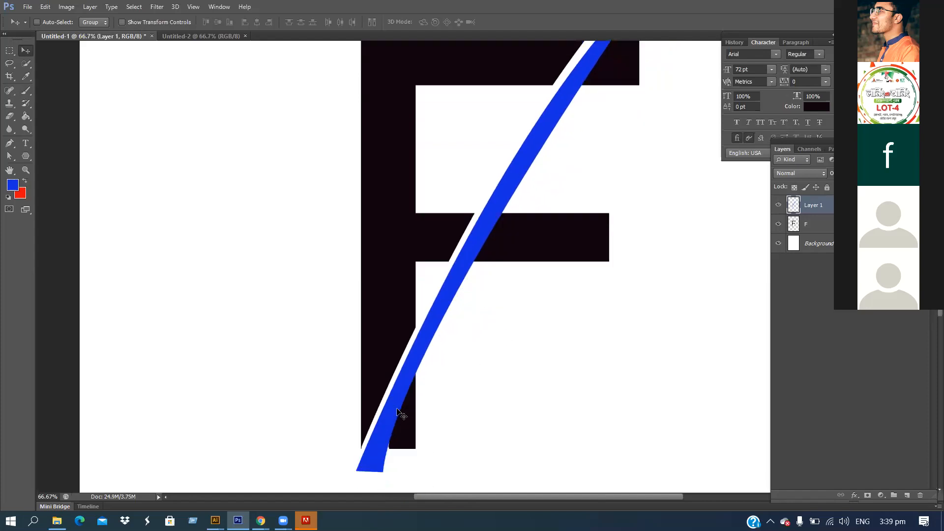
drag(401, 409, 407, 391)
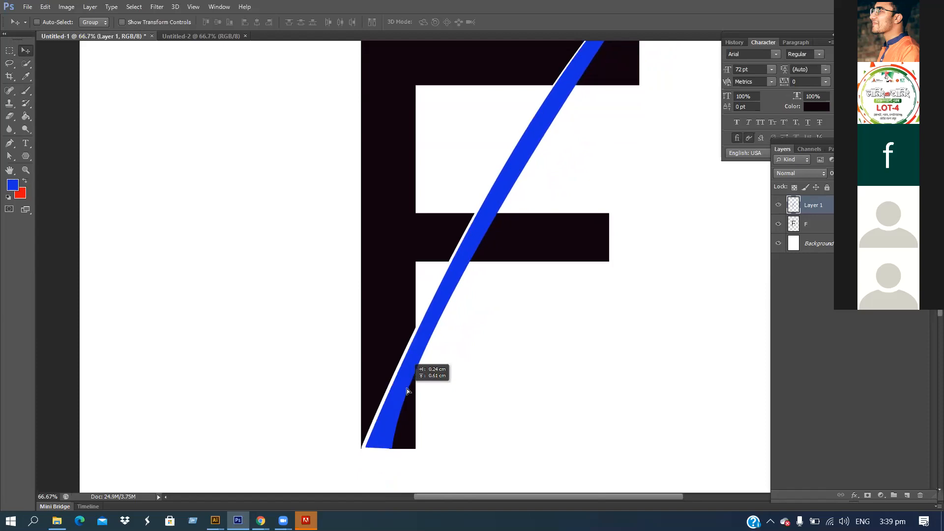
drag(408, 392, 408, 392)
scroll(534, 455, up, 3)
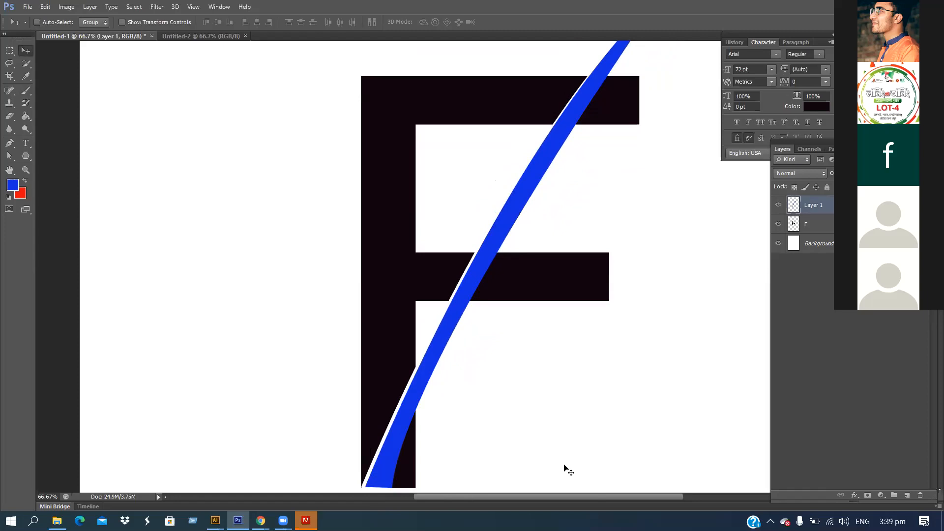
- Merge the blue strip's layer down into the F layer and shift the combined logo slightly left and down
key(ctrl+minus)
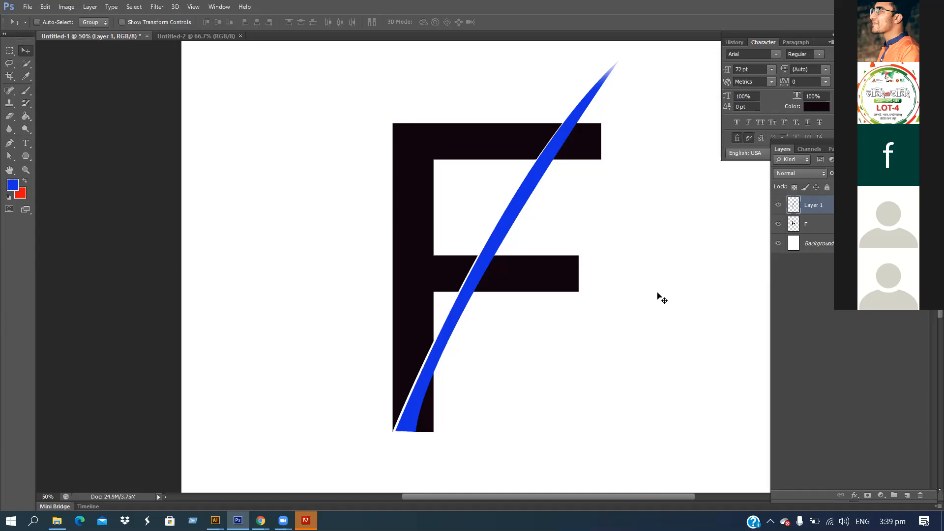
key(ctrl+e)
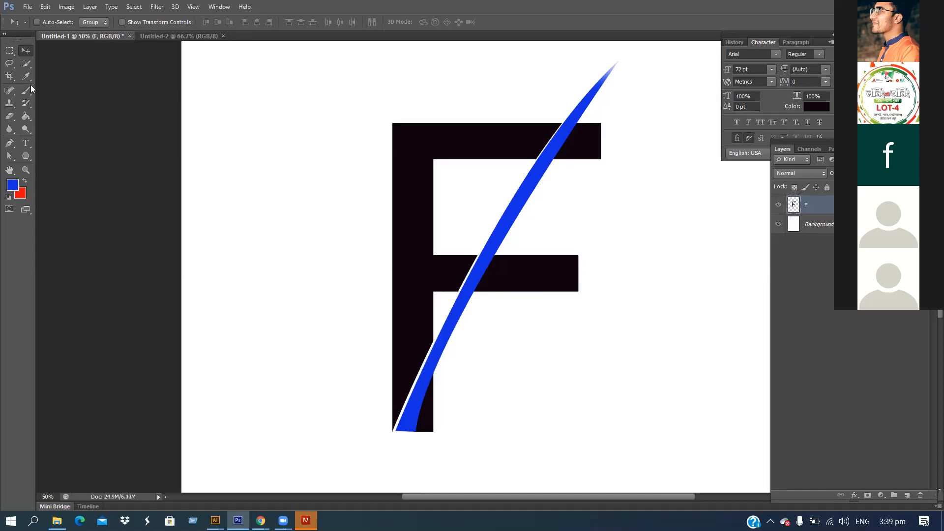
drag(417, 274, 389, 279)
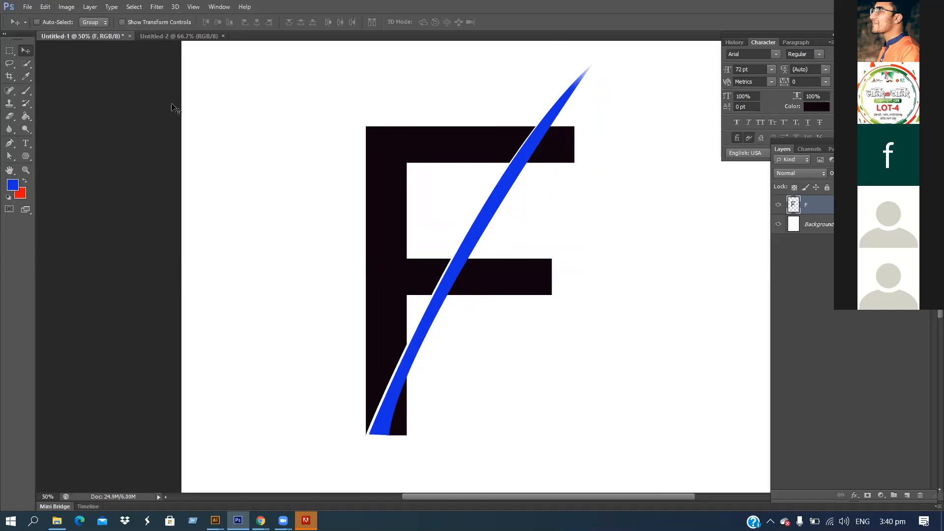
scroll(535, 262, down, 2)
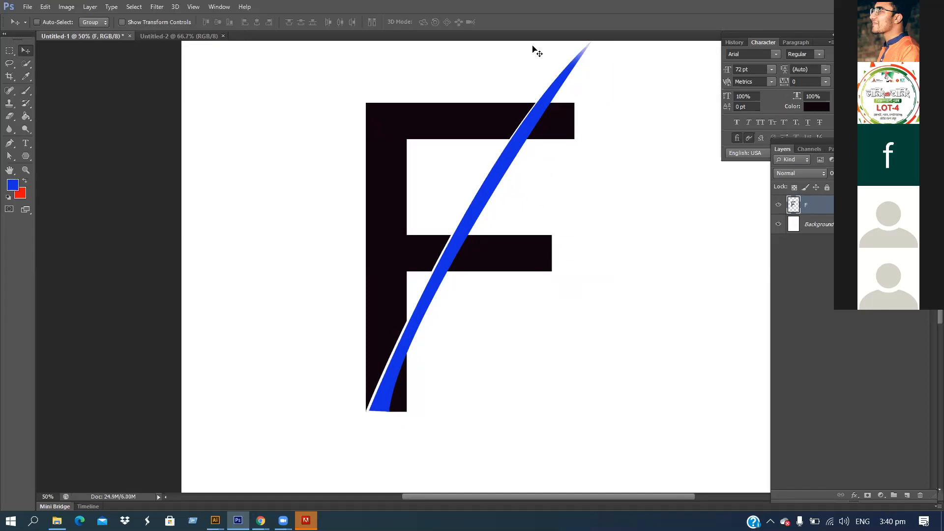
scroll(582, 311, up, 1)
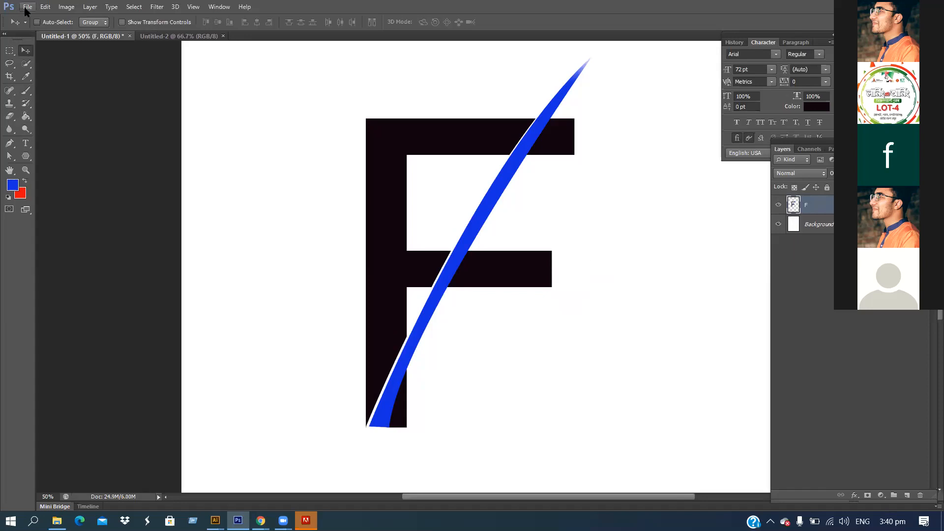
click(30, 9)
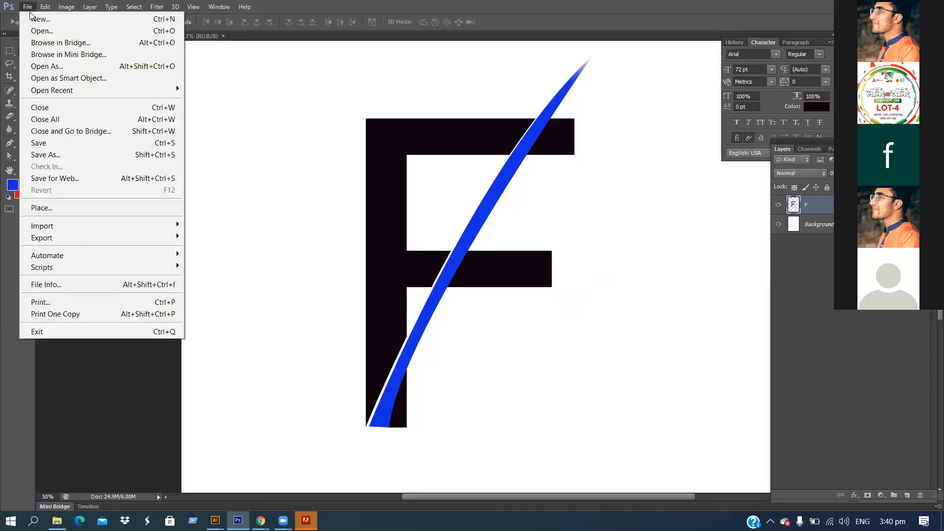
click(211, 131)
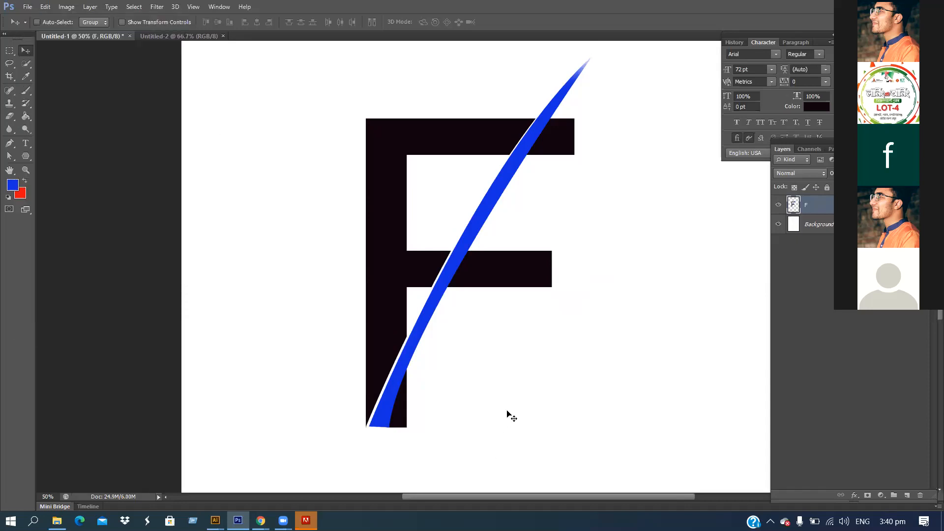
- Delete the merged F logo layer and set the foreground color to near-black (#0b0a0a)
key(Delete)
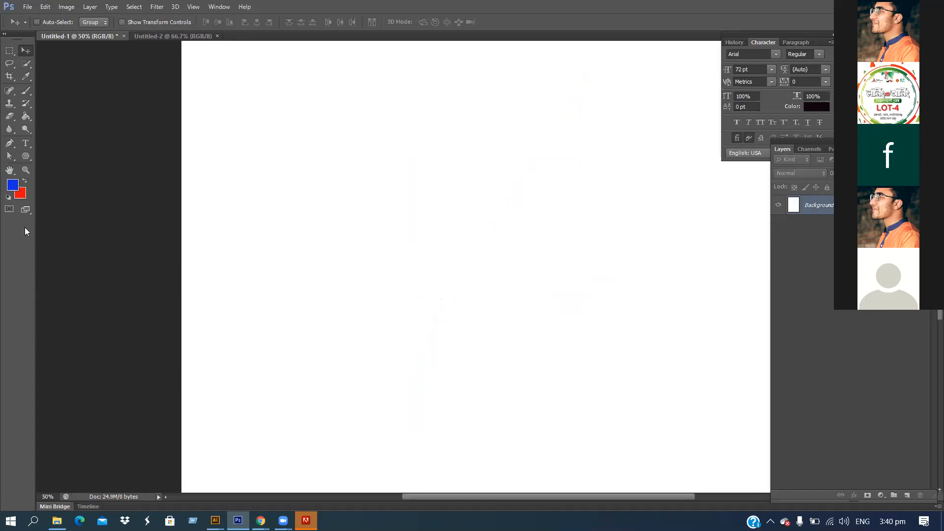
click(14, 186)
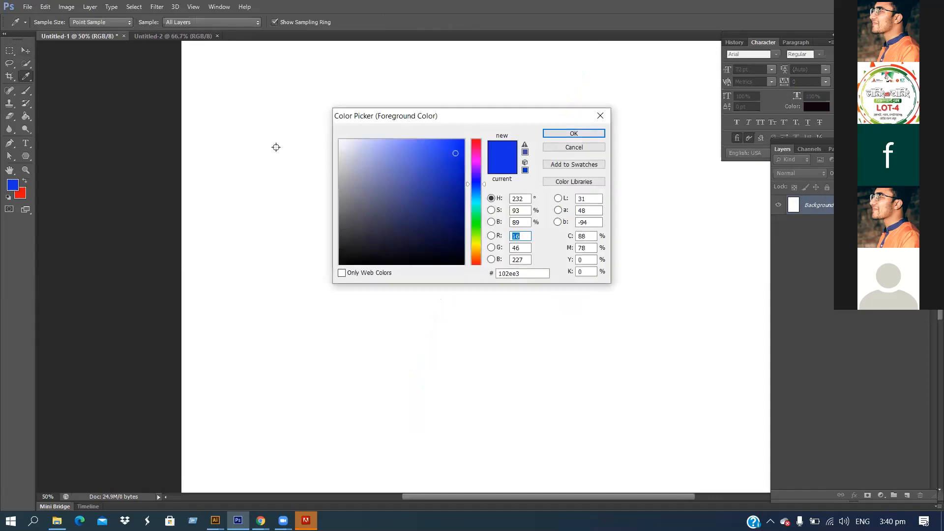
click(21, 195)
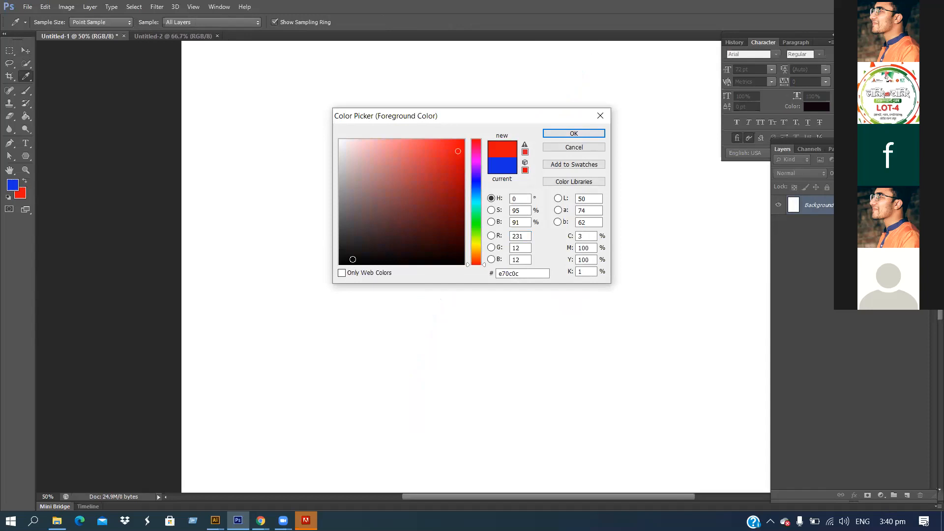
click(352, 259)
click(580, 134)
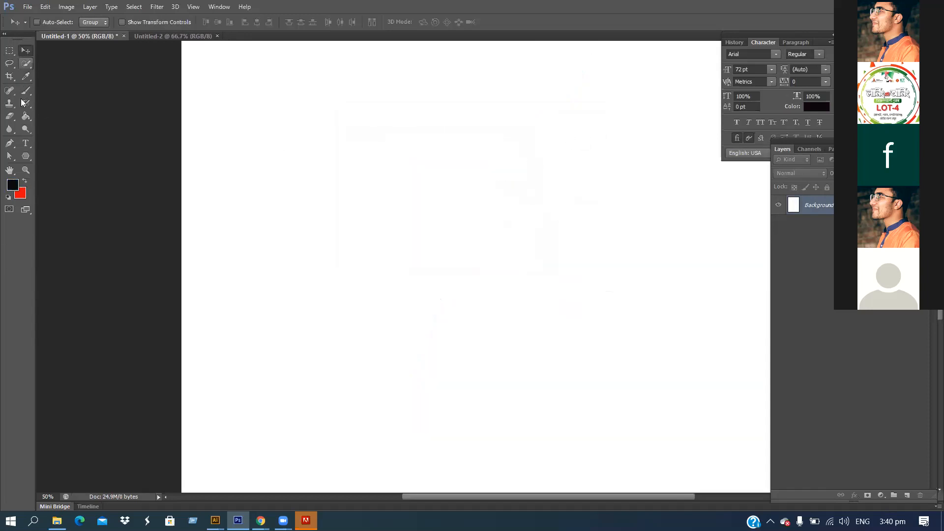
- Add a horizontal text layer with the letter F in 72 pt Arial Regular on the empty canvas
click(25, 143)
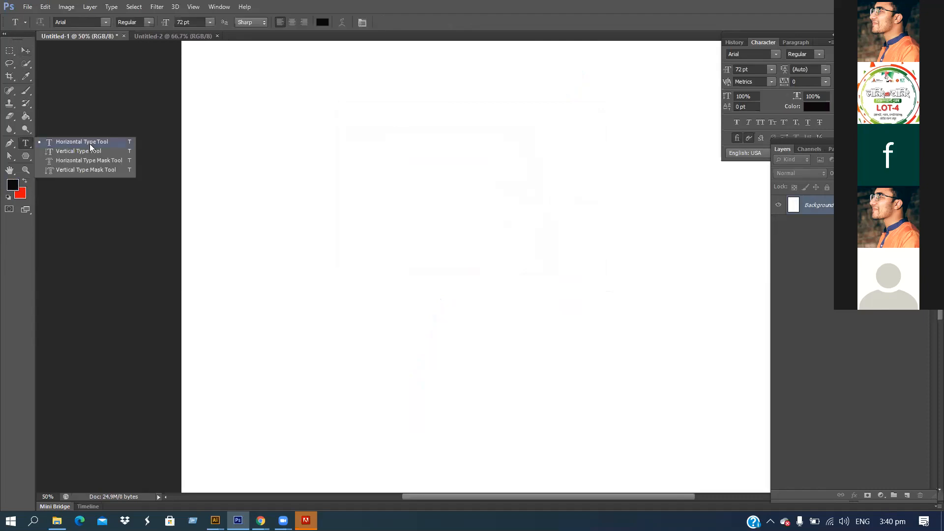
click(90, 143)
click(339, 246)
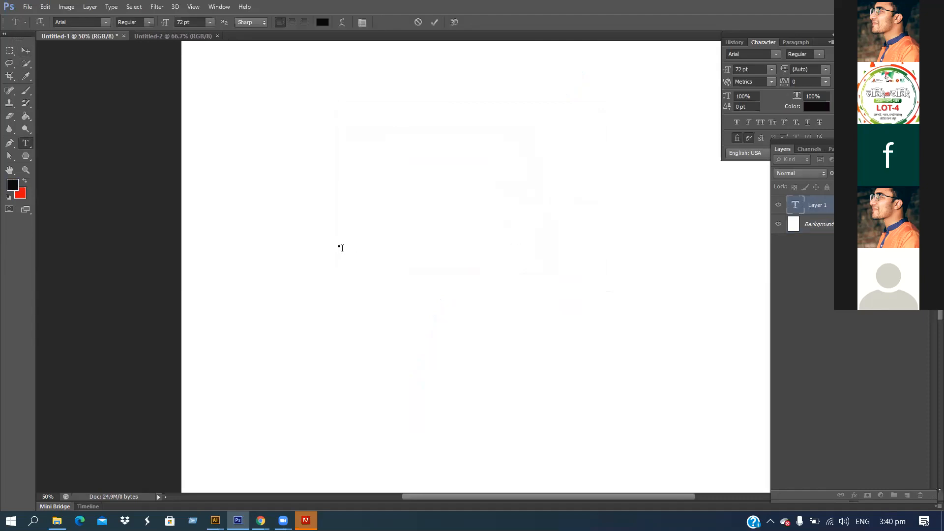
text(F)
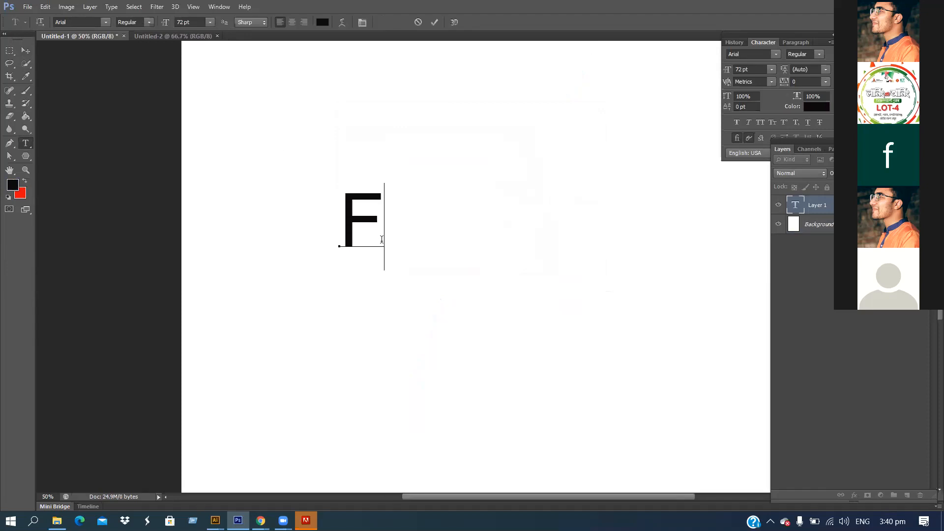
click(26, 50)
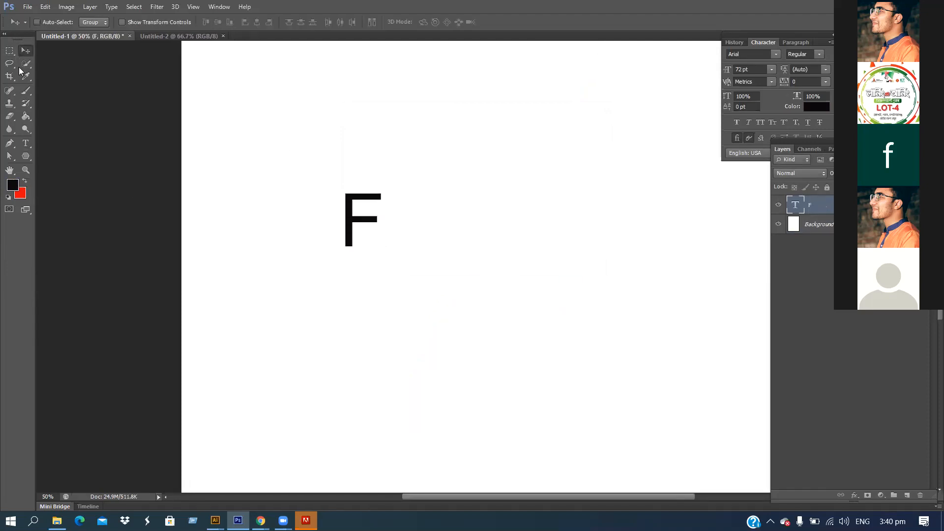
- Set the foreground color to blue (#2b17ed) and return to the Move tool
click(15, 186)
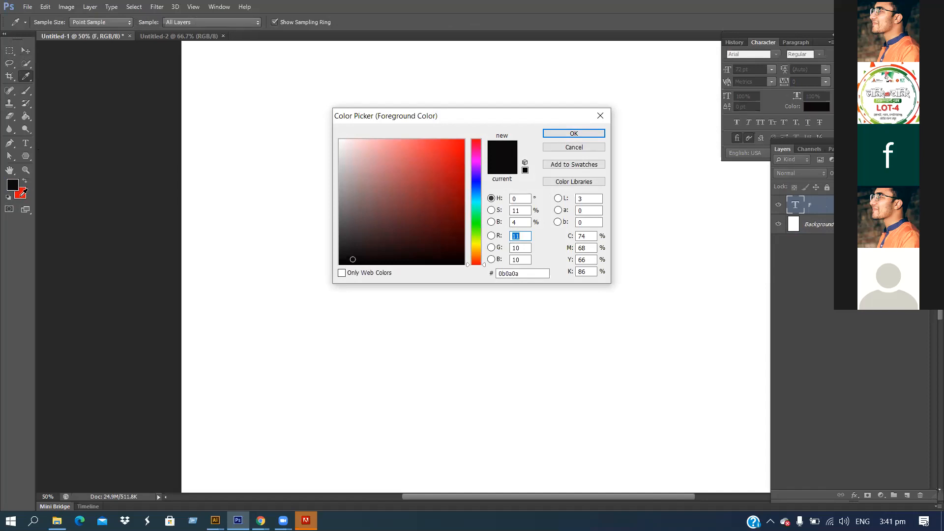
click(475, 179)
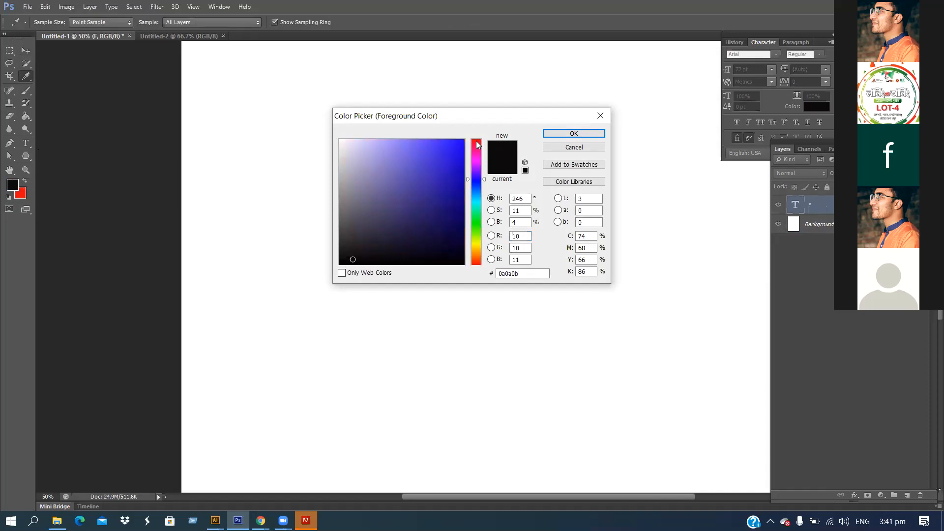
click(452, 148)
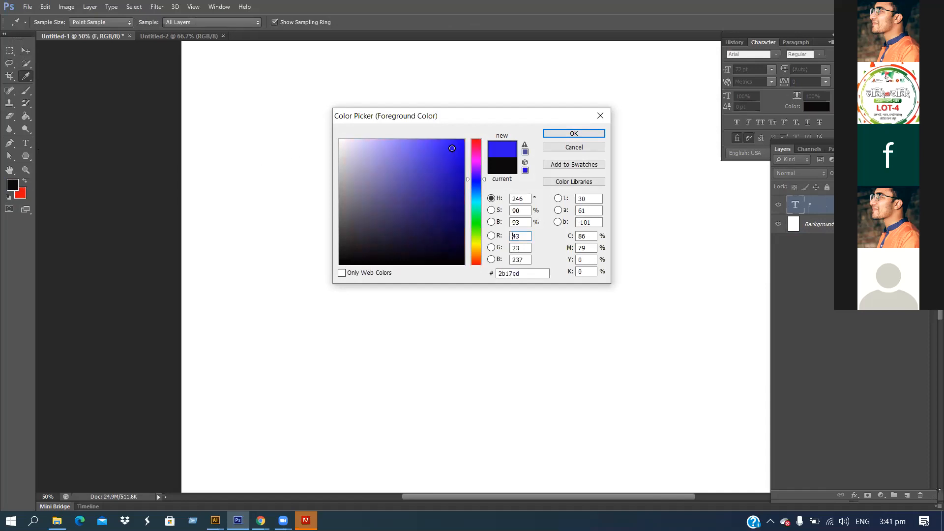
click(588, 134)
key(v)
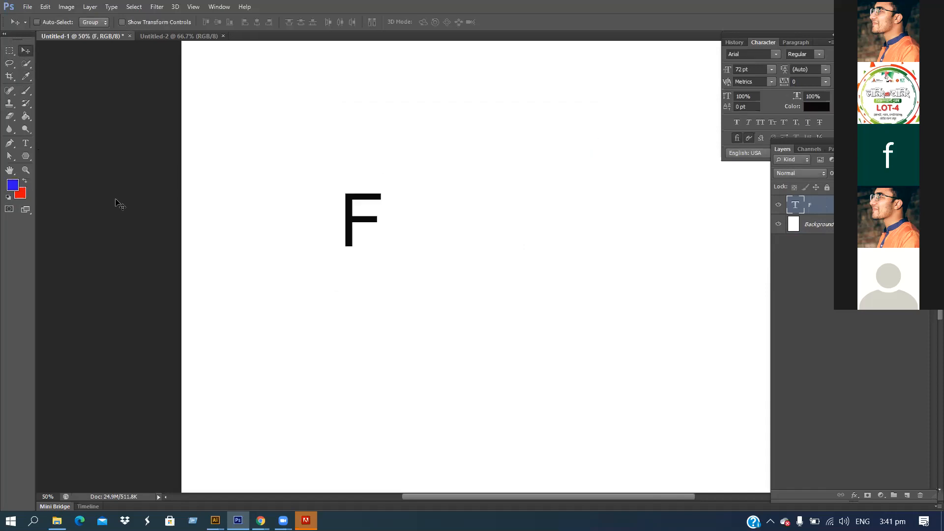
- Move the letter F down and slightly to the right on the canvas, keeping the background color as is
click(24, 199)
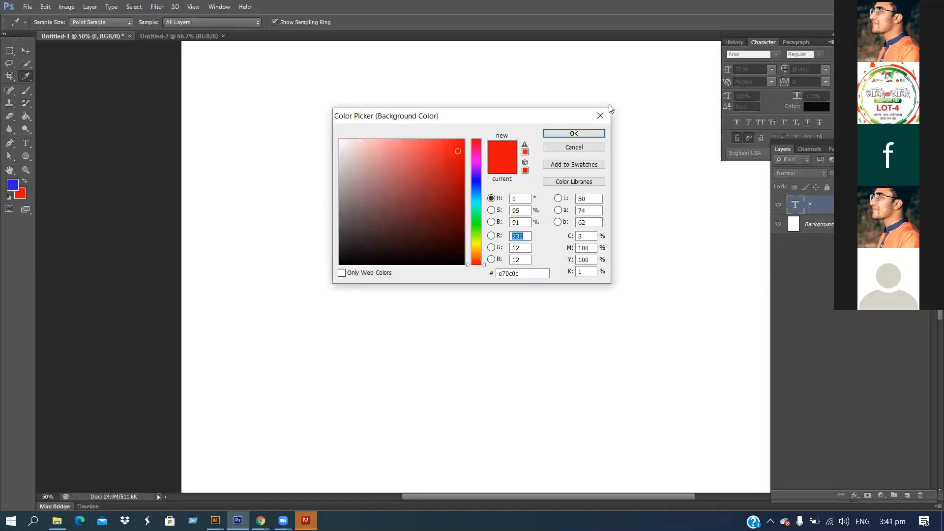
click(599, 118)
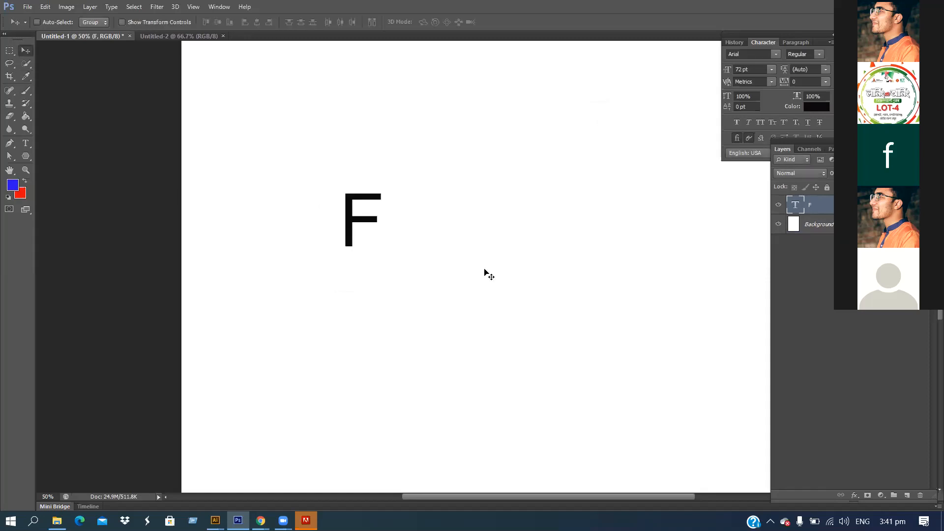
drag(399, 215, 398, 246)
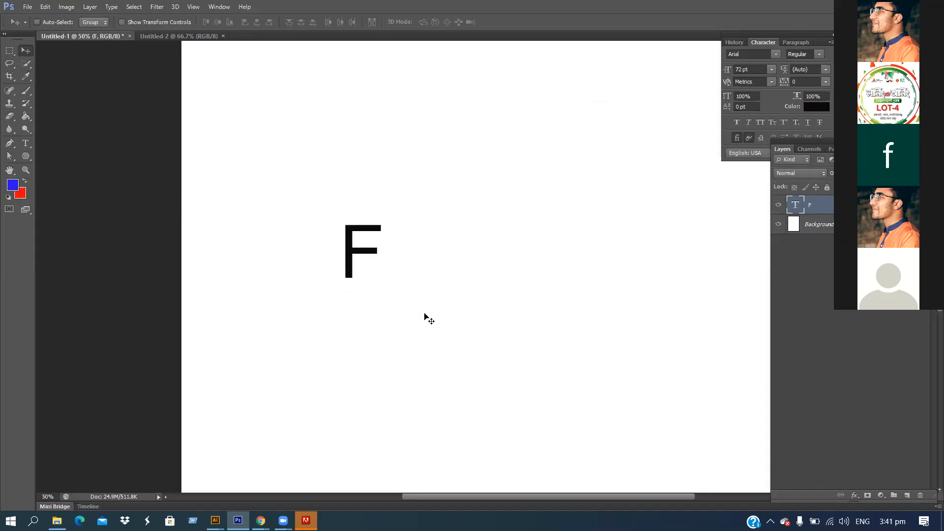
drag(352, 267, 377, 266)
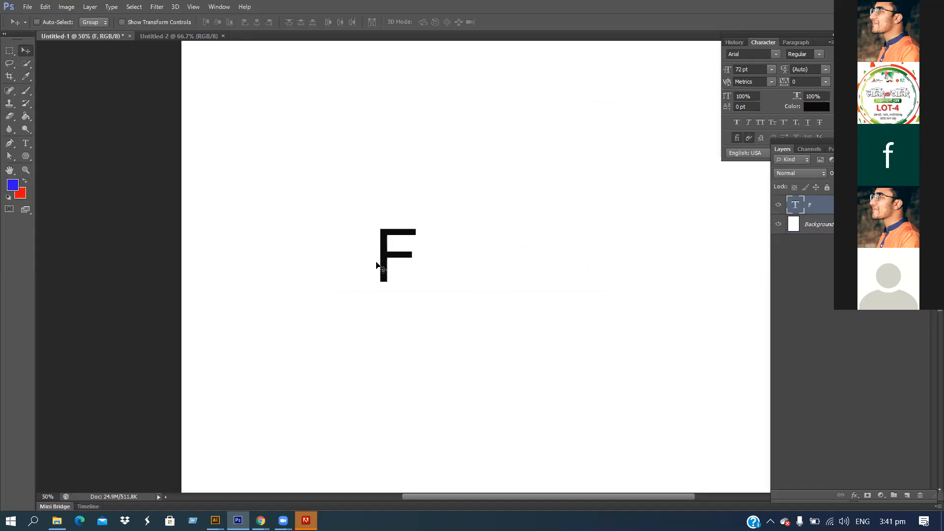
click(199, 36)
click(112, 37)
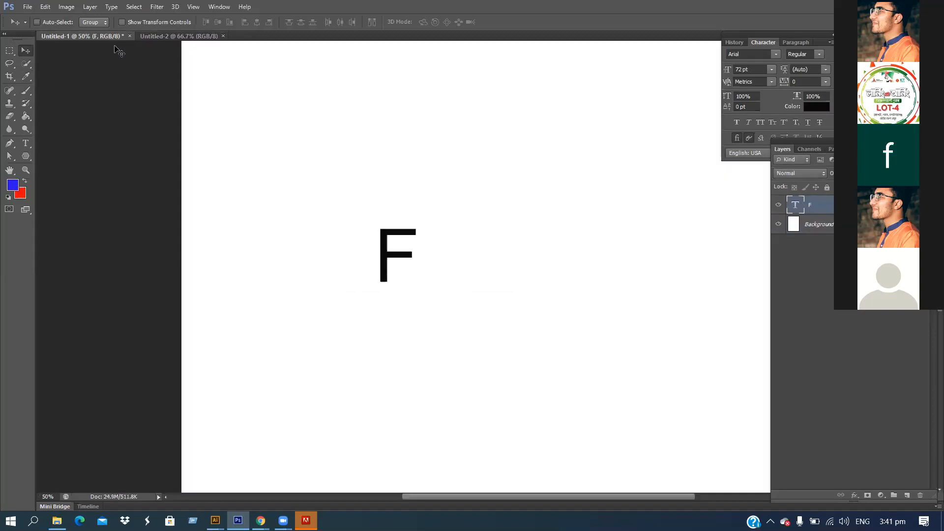
- Undo and redo the last move of the letter F several times
key(ctrl+z)
key(ctrl+z)
key(ctrl+z)
key(ctrl+z)
key(ctrl+z)
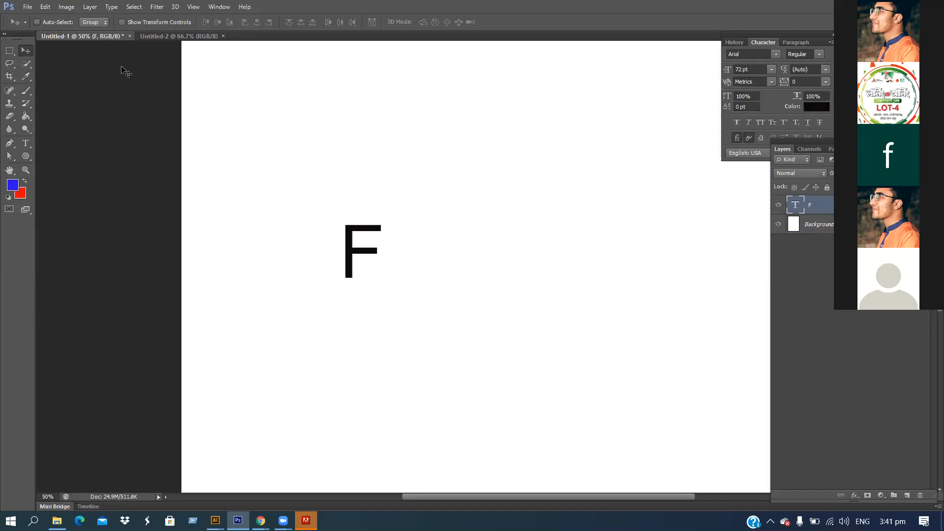
key(ctrl+z)
key(ctrl+z)
key(ctrl+z)
key(ctrl+z)
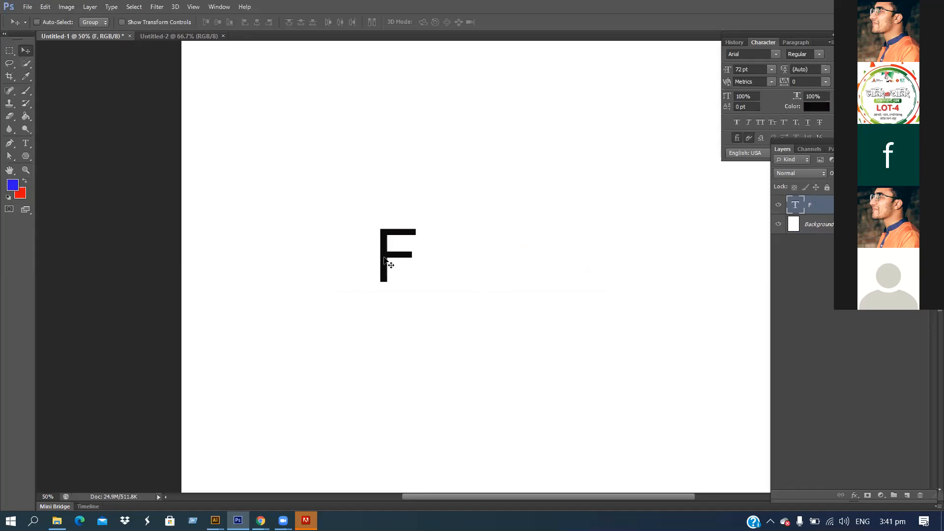
- Scale the letter F proportionally about its center to about 374% and apply the transform
key(ctrl+t)
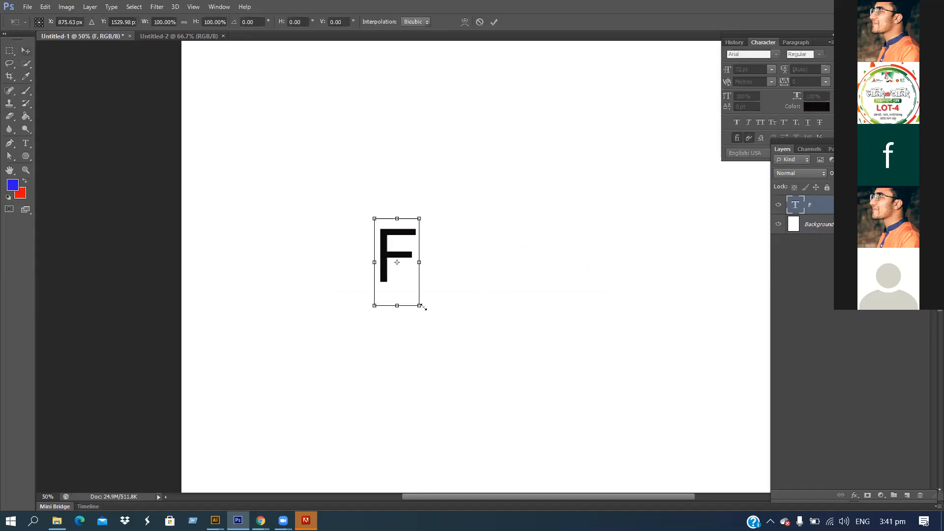
drag(421, 306, 538, 397)
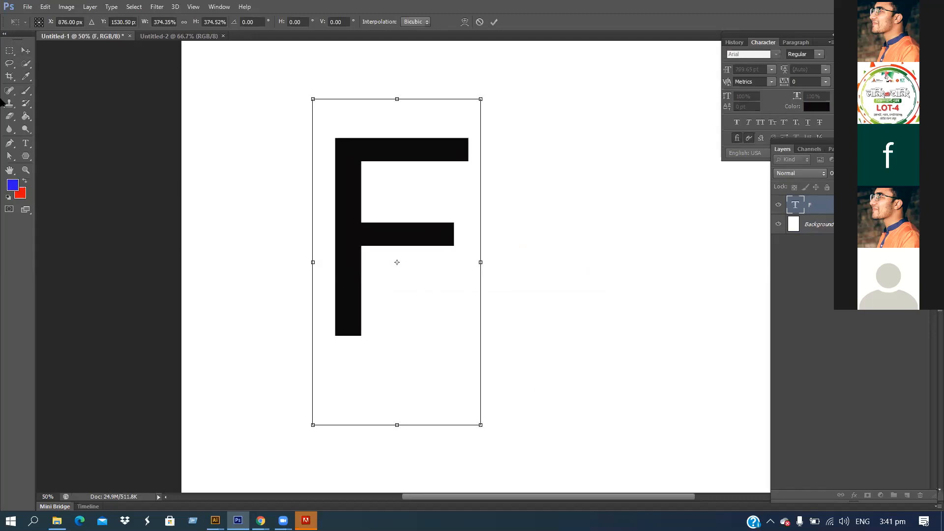
click(23, 52)
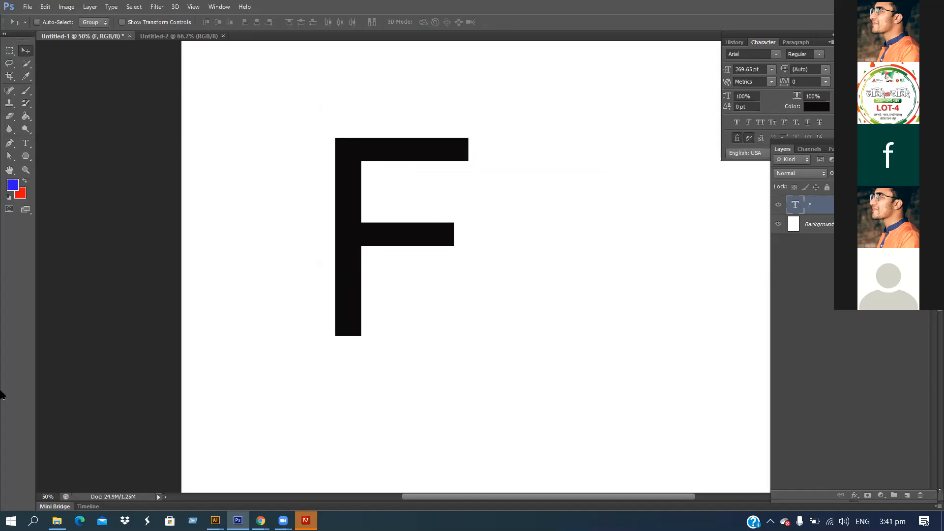
- Draw a curved Pen path from the F stem's lower-left corner to a point above the top bar's right end, ending in a corner anchor
click(9, 143)
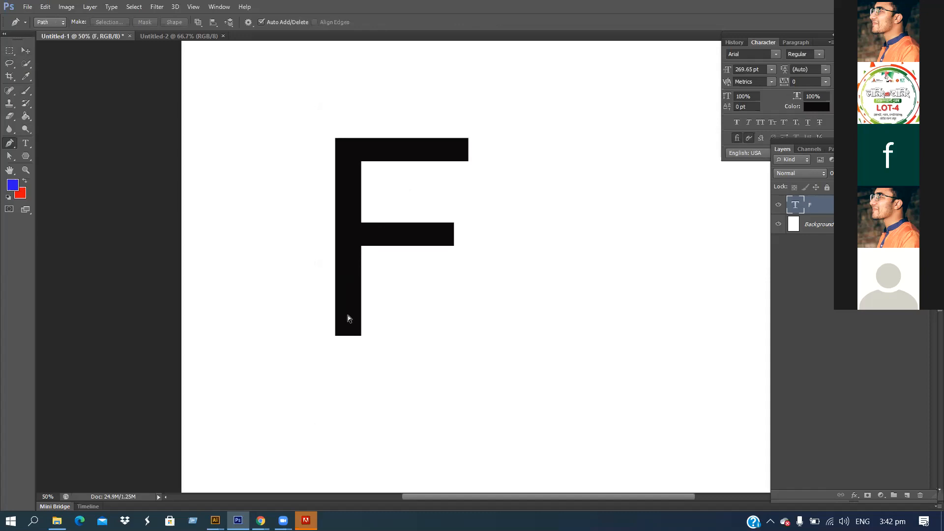
key(ctrl+plus)
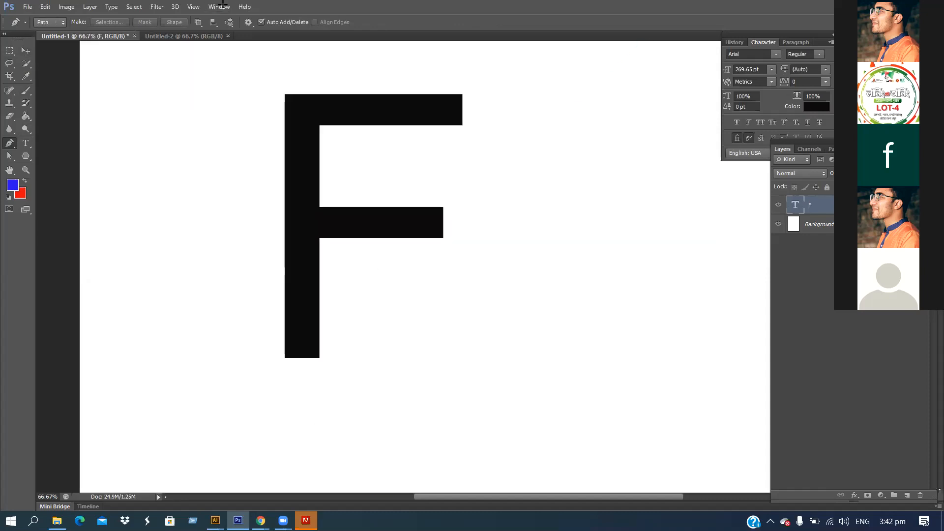
click(285, 357)
scroll(360, 351, up, 4)
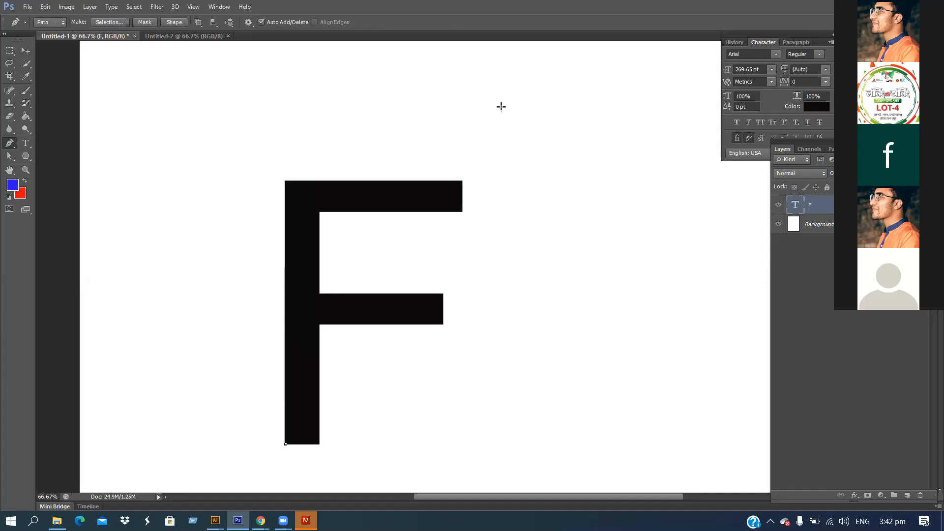
scroll(499, 105, up, 1)
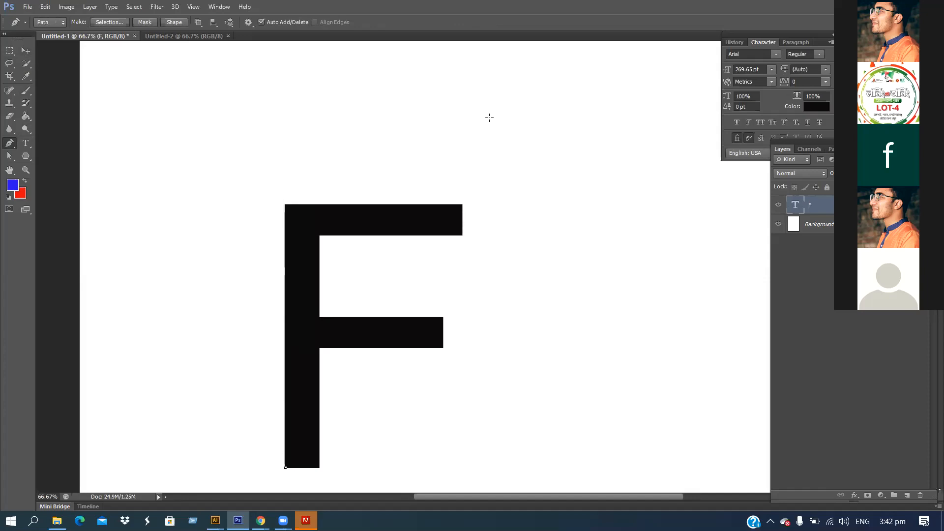
drag(489, 119, 640, 42)
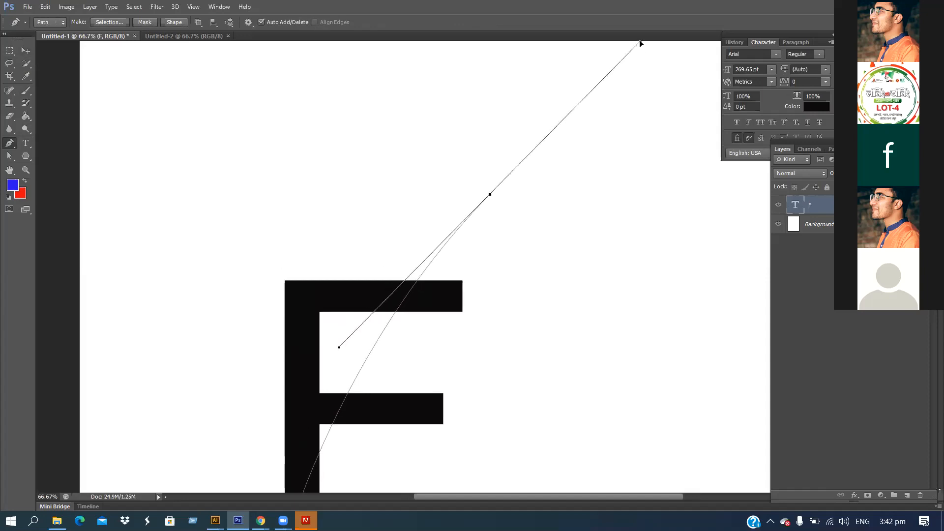
scroll(497, 288, down, 2)
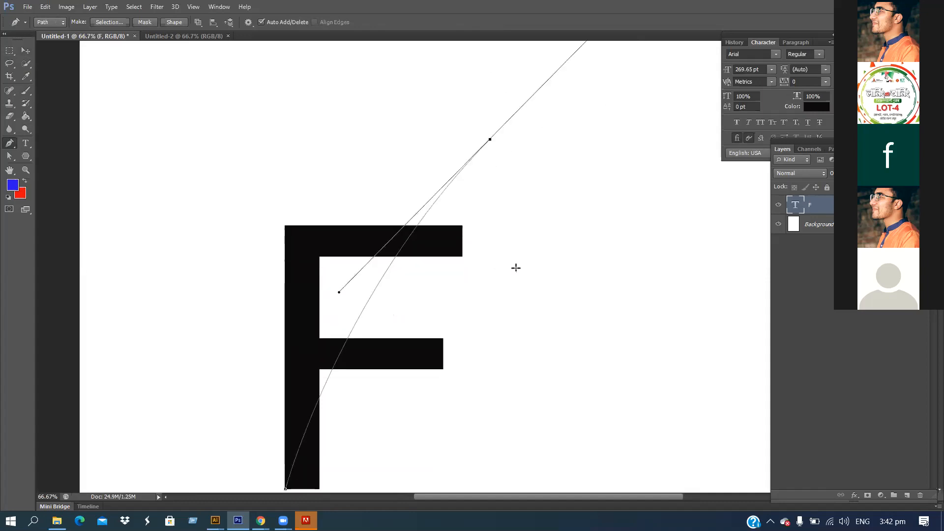
scroll(516, 267, down, 1)
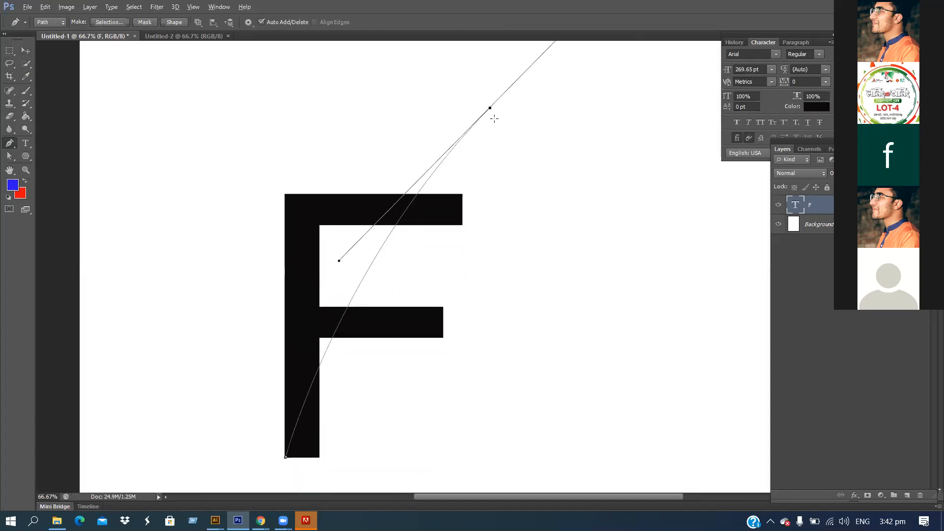
click(490, 107)
- Curve the path back down to the middle of the stem's bottom edge and close it at the starting corner
scroll(486, 163, down, 3)
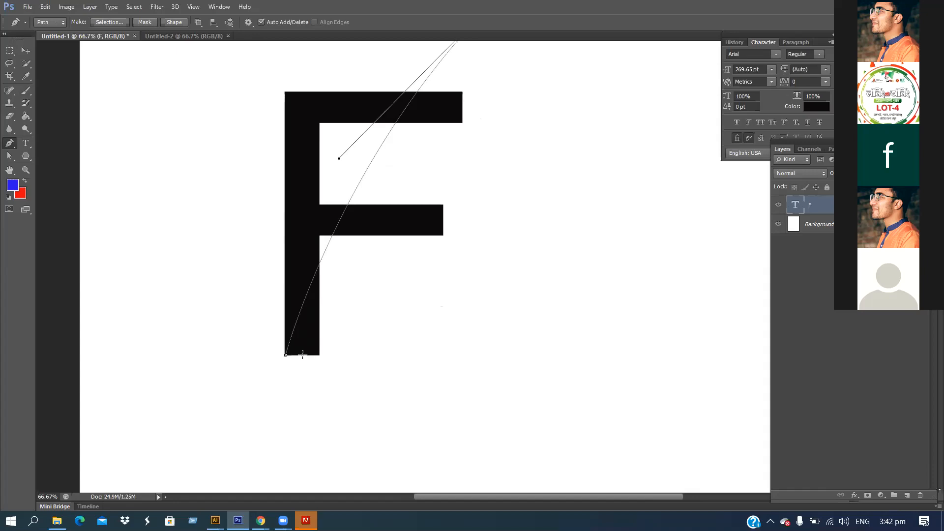
click(303, 354)
drag(301, 356, 287, 480)
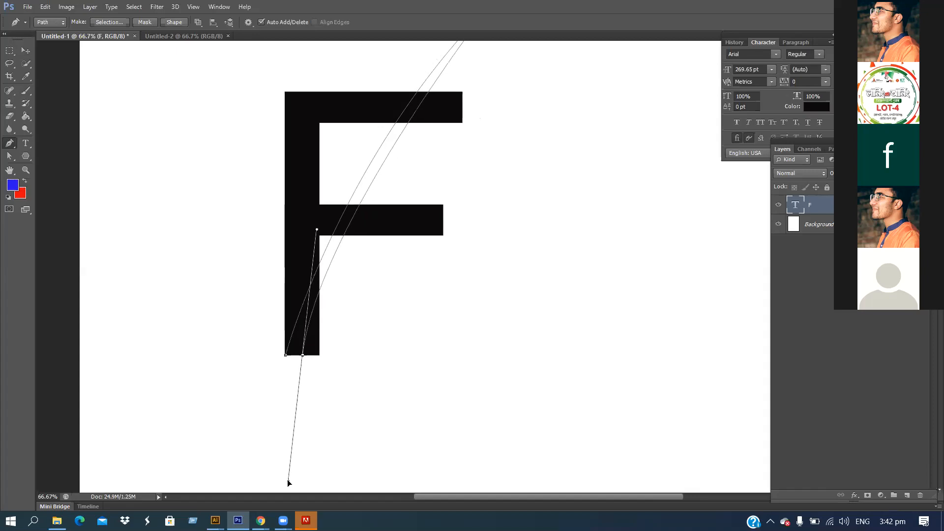
drag(289, 485, 288, 484)
alt+click(302, 355)
click(285, 355)
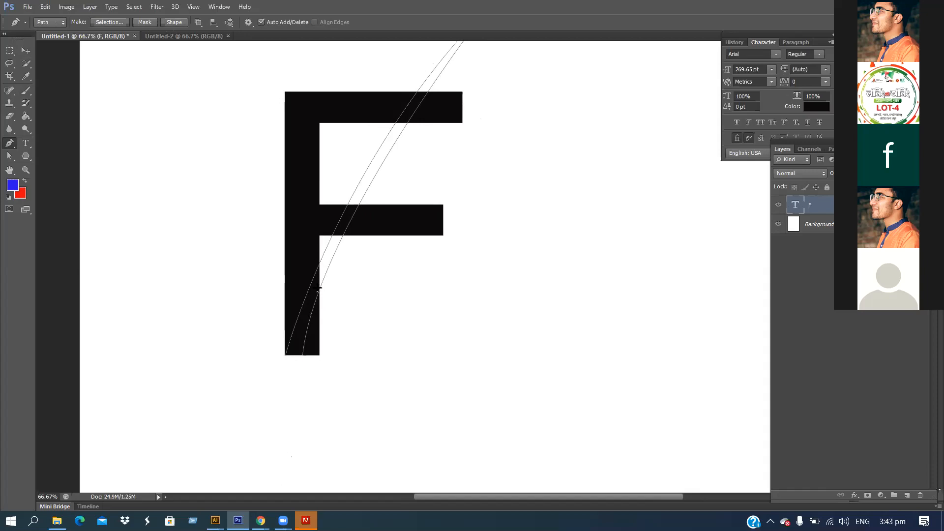
- Convert the closed curved path into a selection
right_click(318, 287)
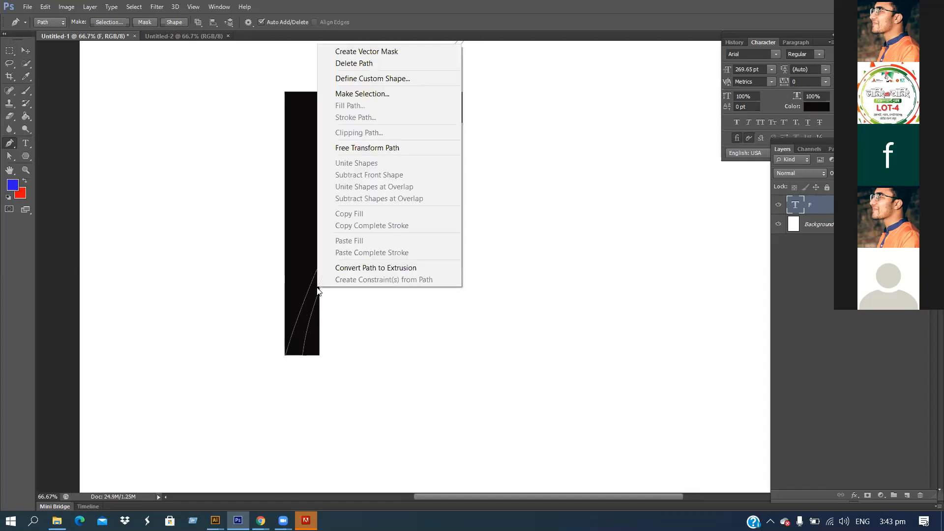
click(389, 94)
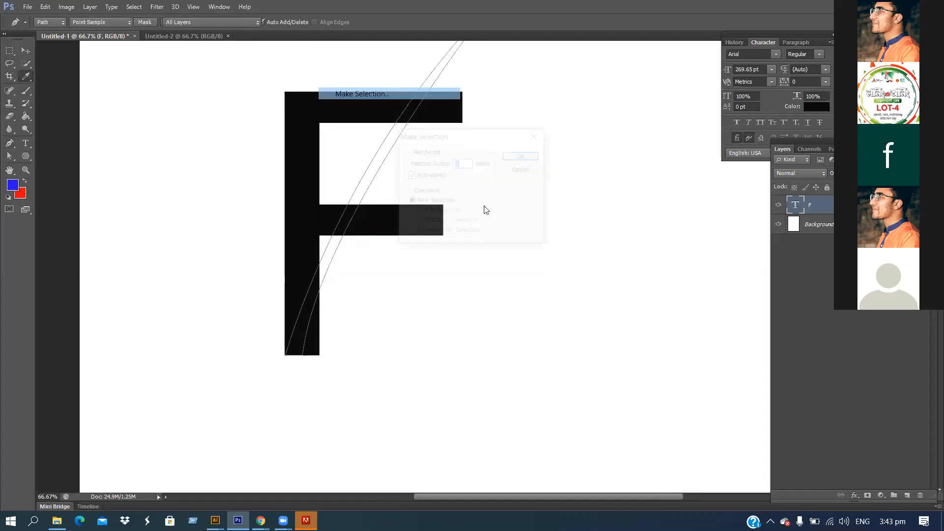
click(532, 157)
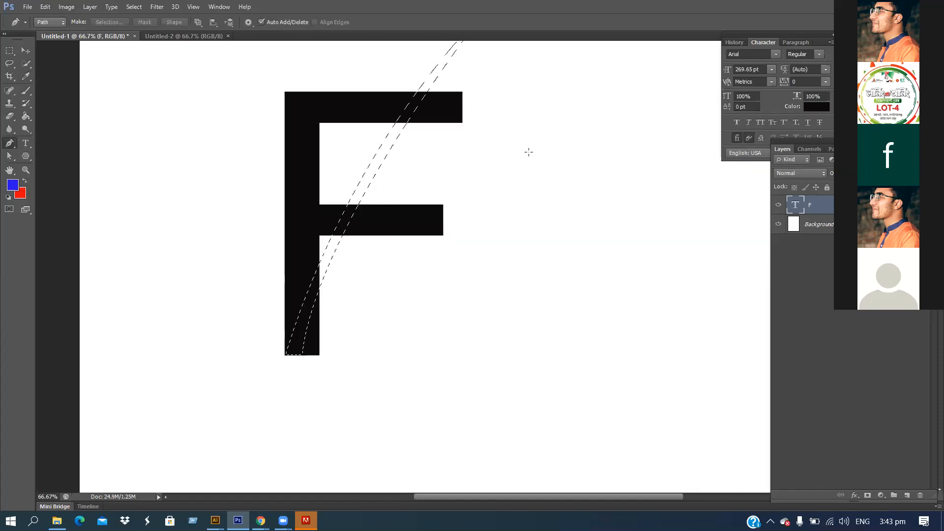
- Rasterize the F type layer and erase the selected curved strip from the letter
scroll(516, 202, up, 1)
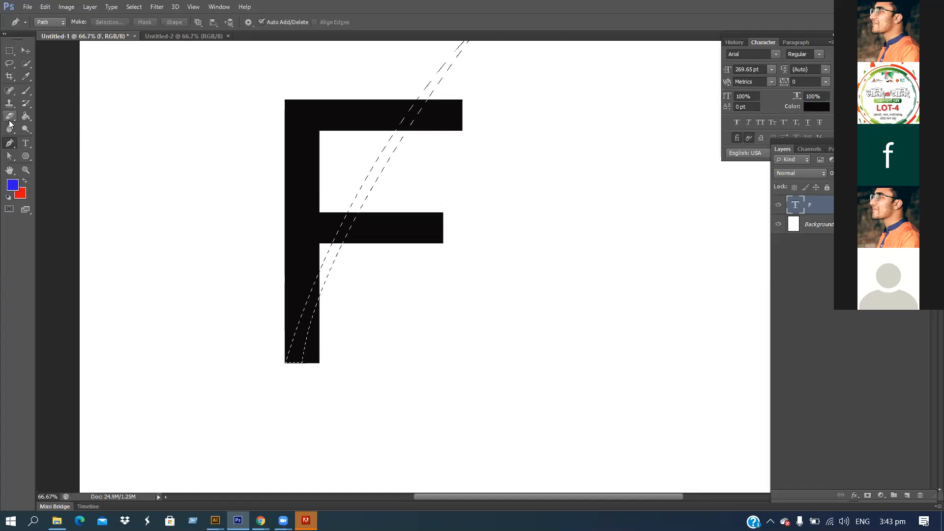
drag(9, 121, 42, 118)
click(296, 363)
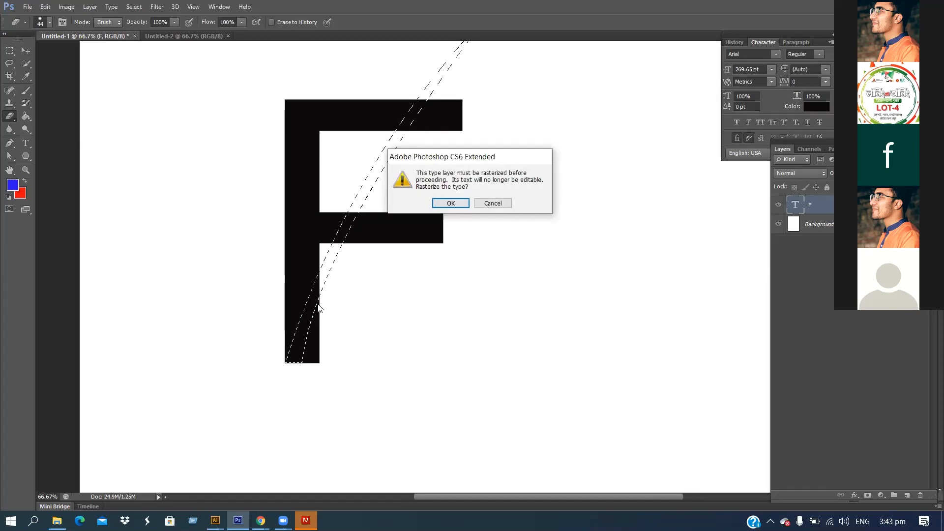
click(451, 203)
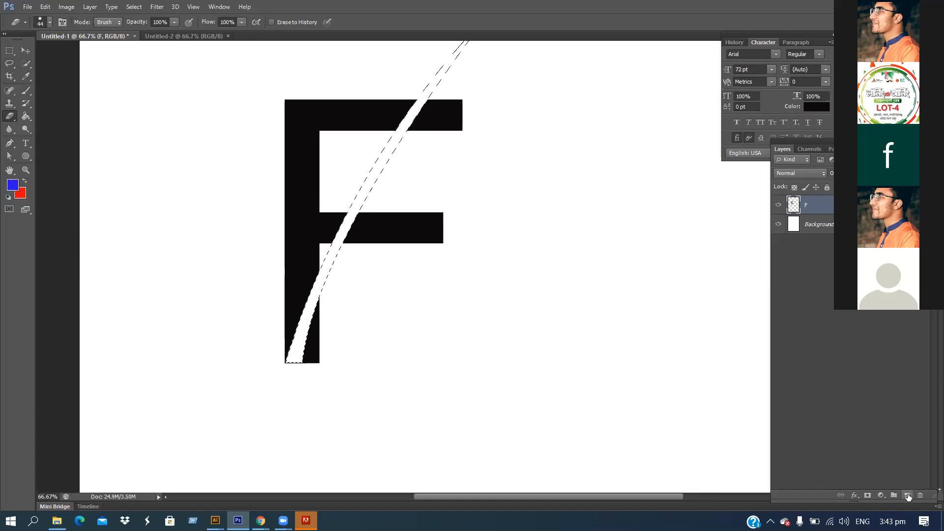
- Add a new layer and paint the curved selection blue along its full length with the Brush tool
click(908, 496)
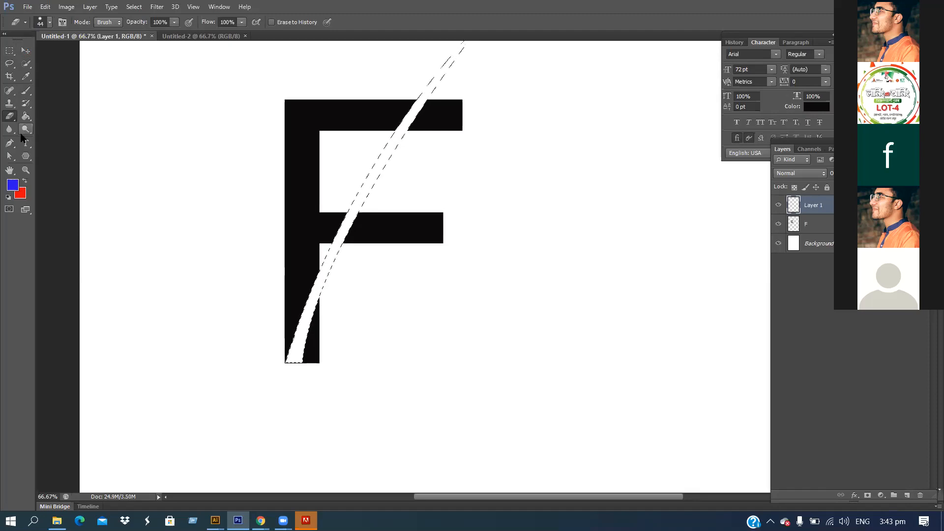
click(24, 93)
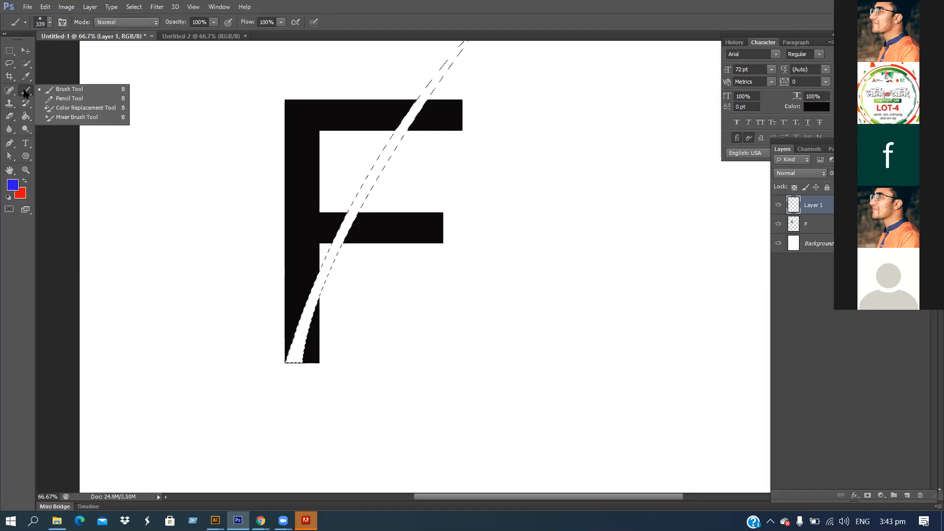
click(59, 91)
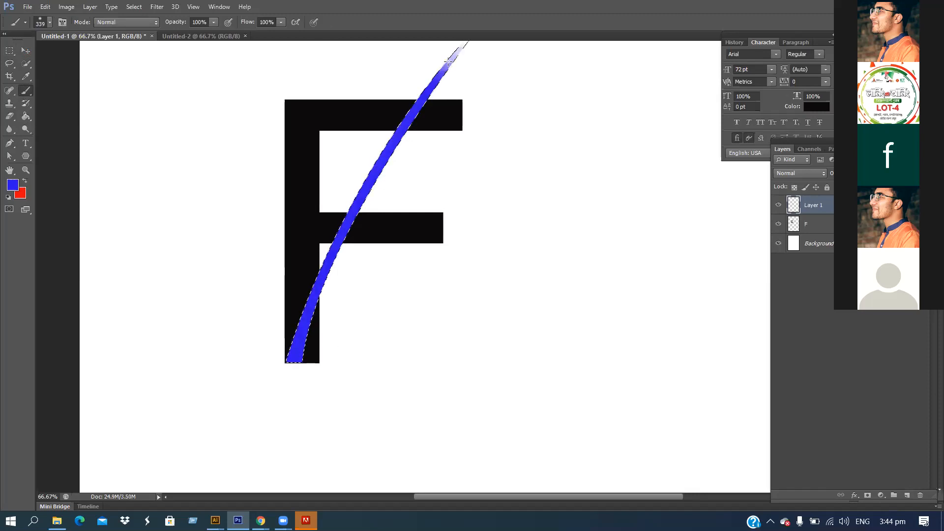
drag(438, 77, 379, 169)
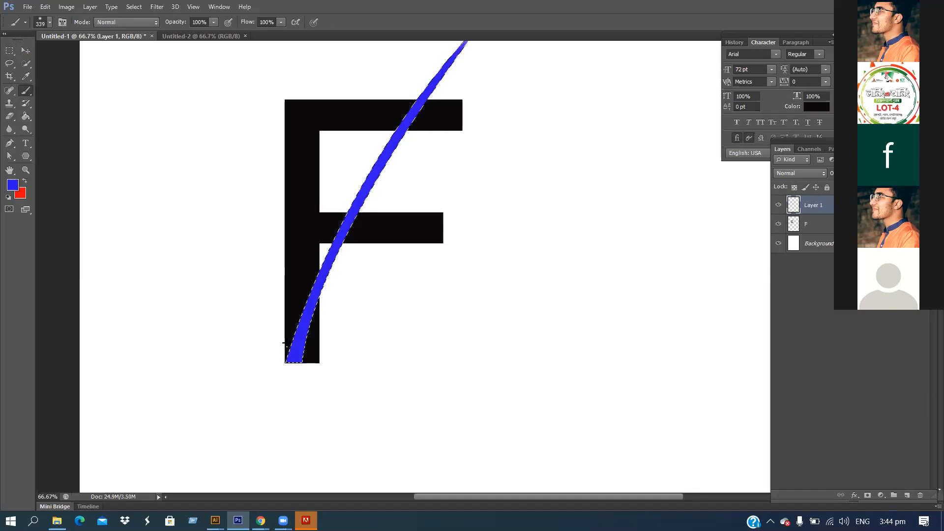
scroll(439, 56, up, 1)
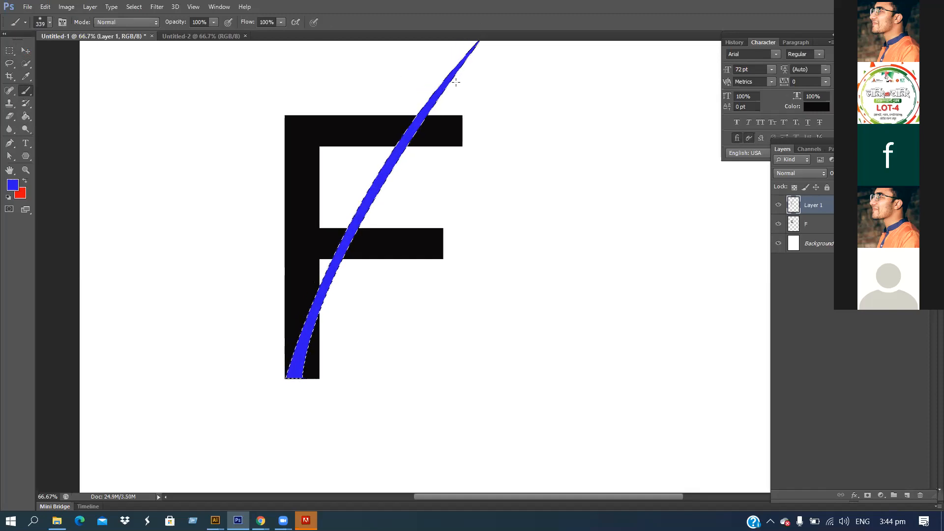
scroll(464, 67, up, 1)
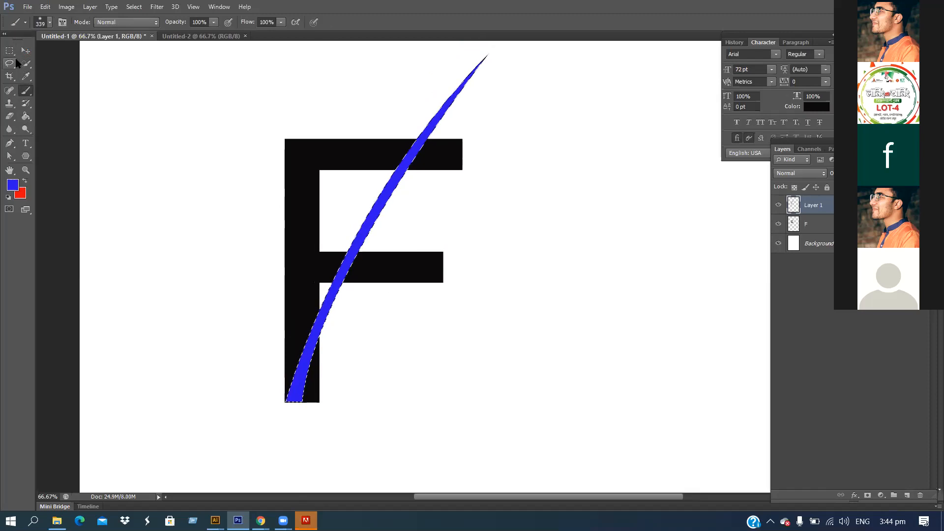
- Deselect and shift the blue strip slightly right to leave a thin white gap along its left side
key(ctrl+d)
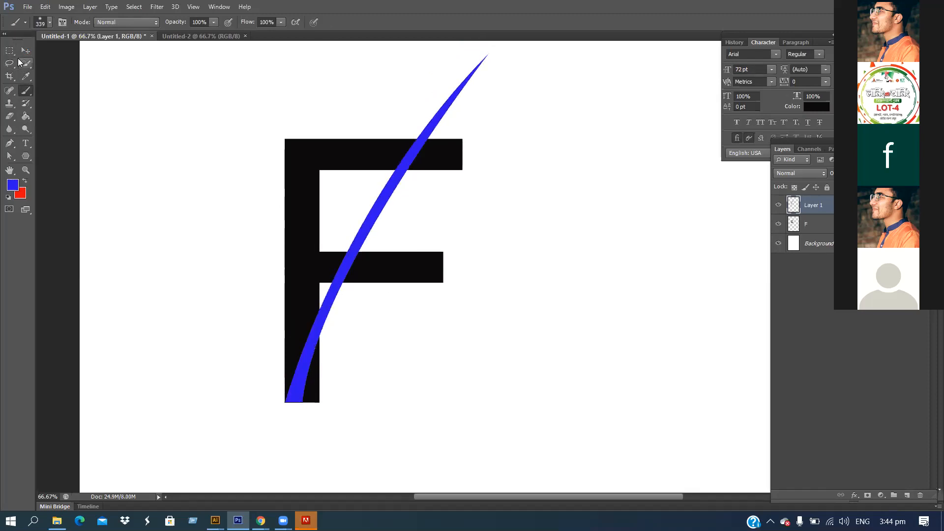
click(21, 53)
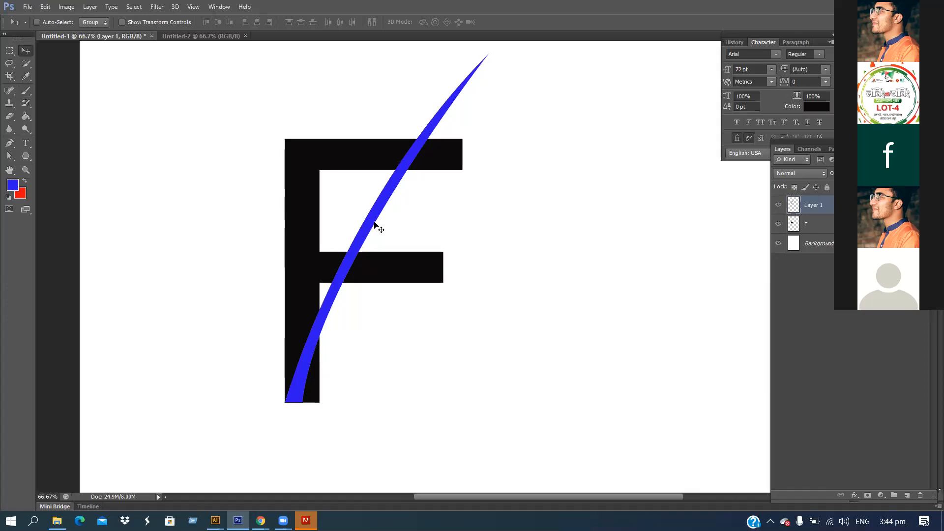
drag(374, 223, 374, 224)
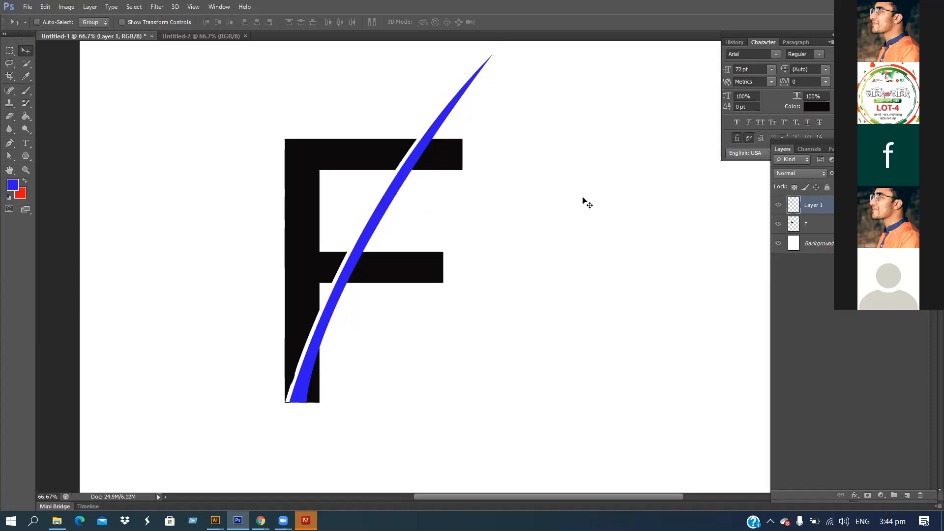
- Hide the blue strip's layer and ready the Eraser tool on the F layer
scroll(587, 201, down, 1)
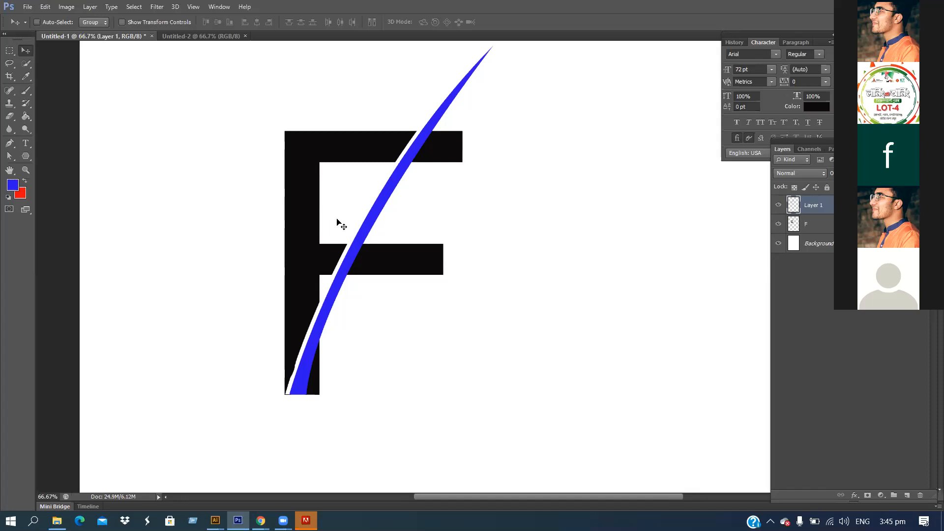
click(778, 205)
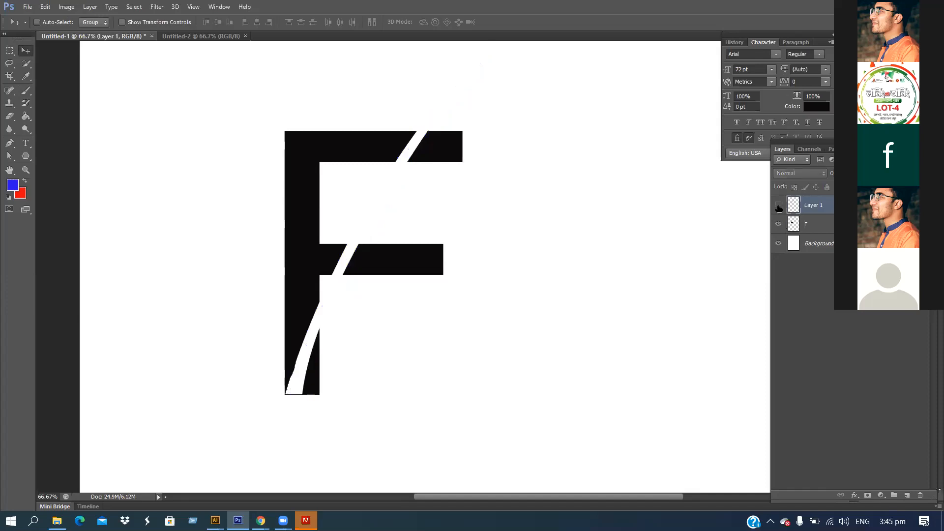
click(10, 116)
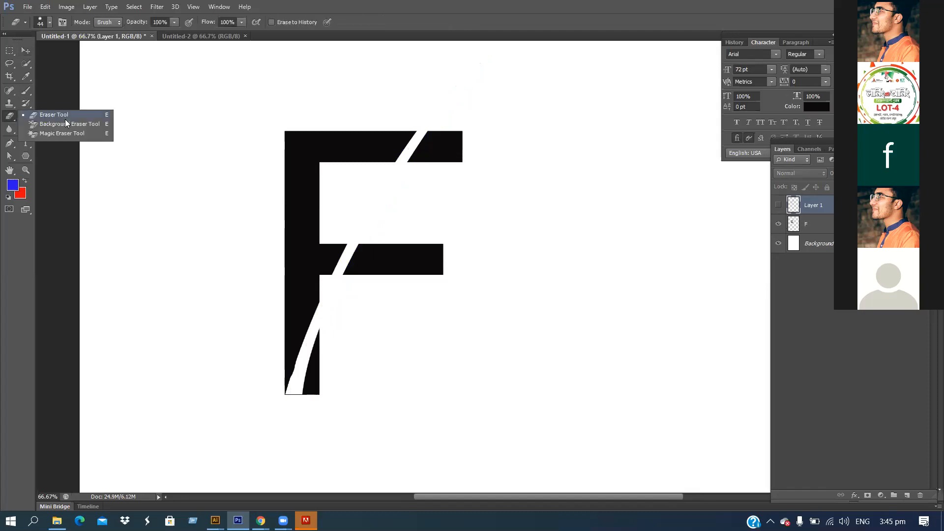
click(63, 116)
key(ctrl+plus)
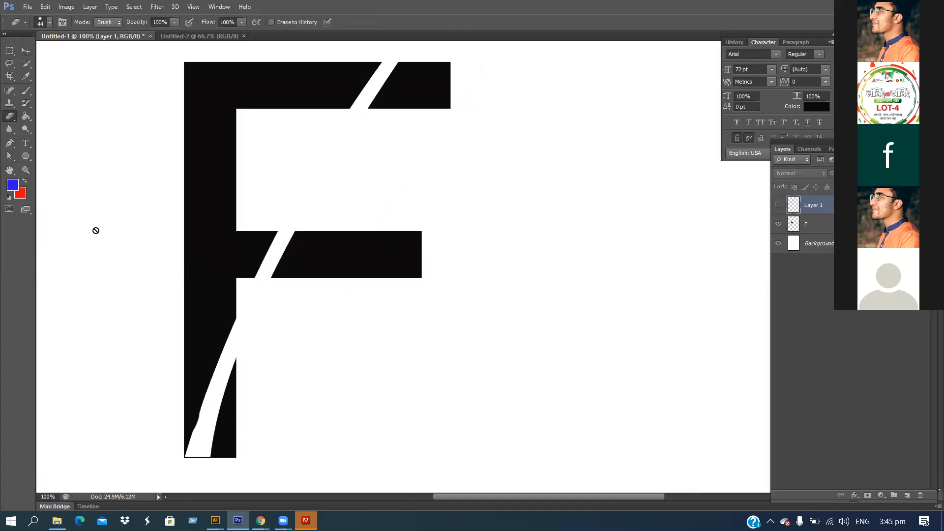
click(194, 458)
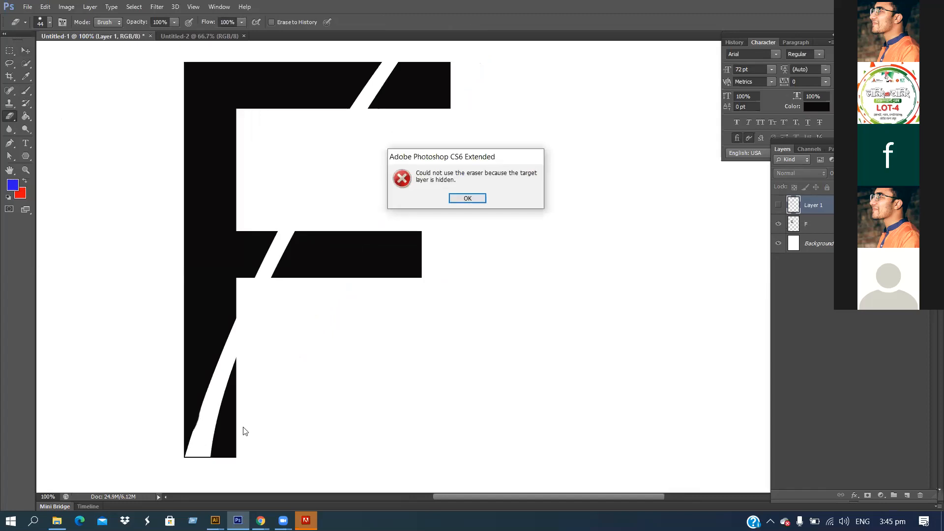
click(467, 198)
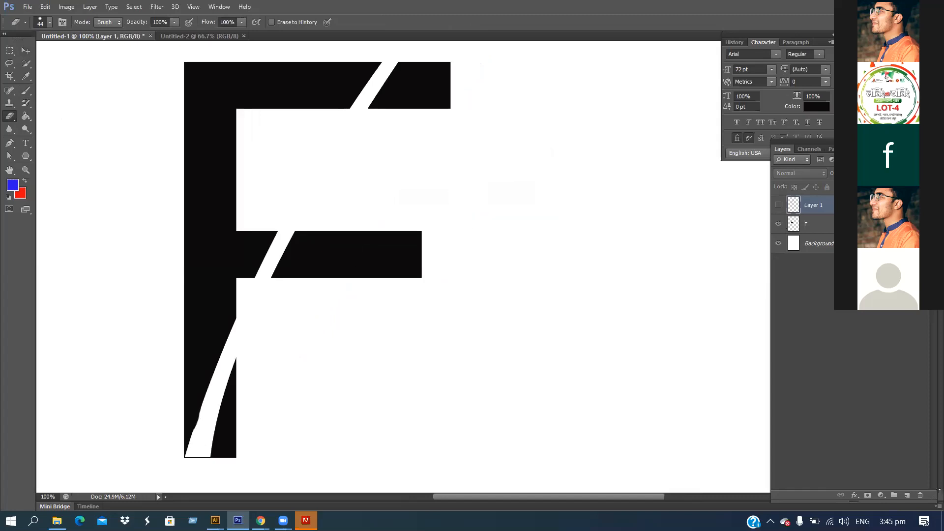
click(813, 223)
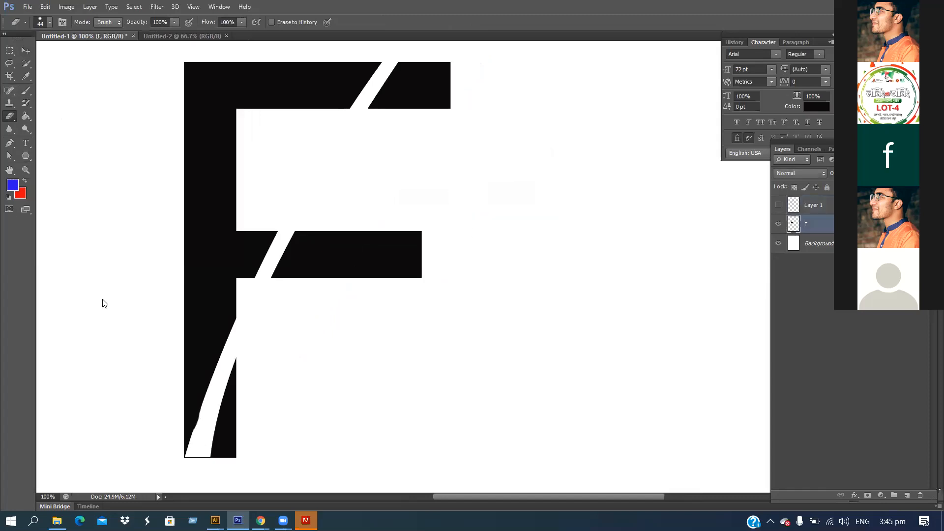
click(203, 457)
key(ctrl+z)
click(194, 451)
key(ctrl+z)
- Reduce the eraser size to 19 px and erase the thin black line closing the cut at the foot of the F
click(50, 22)
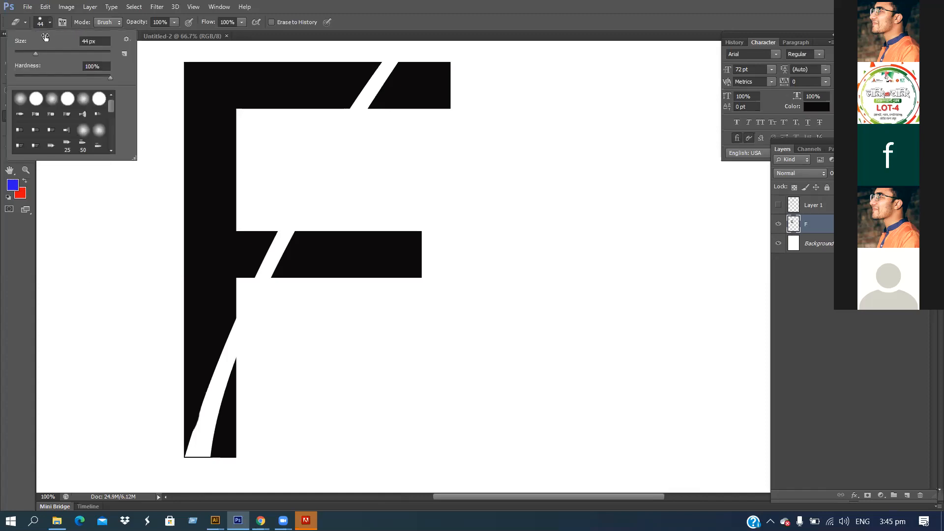
drag(33, 50, 30, 51)
click(23, 53)
click(198, 457)
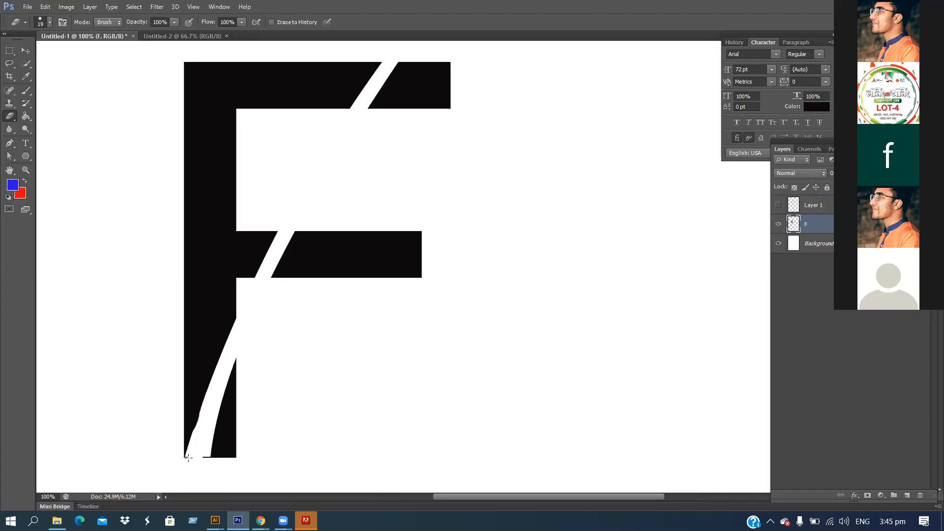
- Erase the remaining black remnants at the foot of the F and smooth the bump on the cut's left edge
key(z)
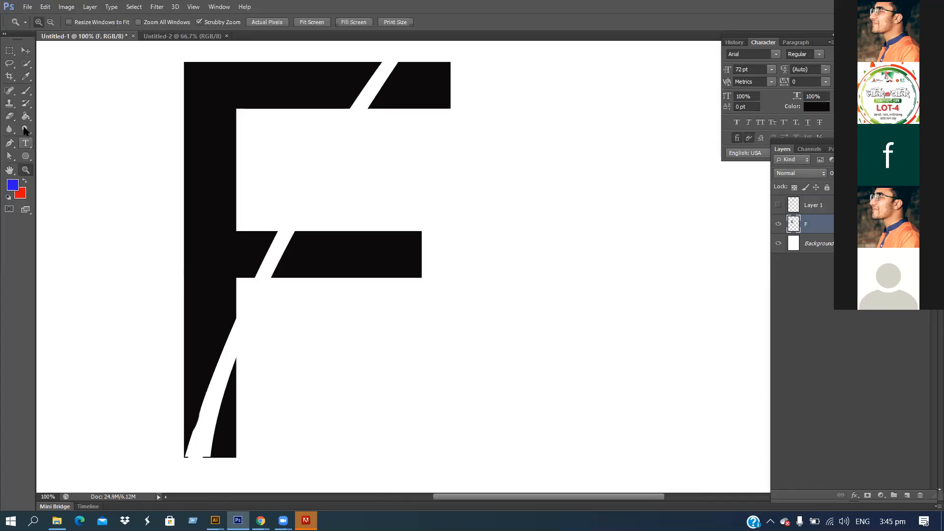
click(25, 90)
click(9, 117)
click(41, 114)
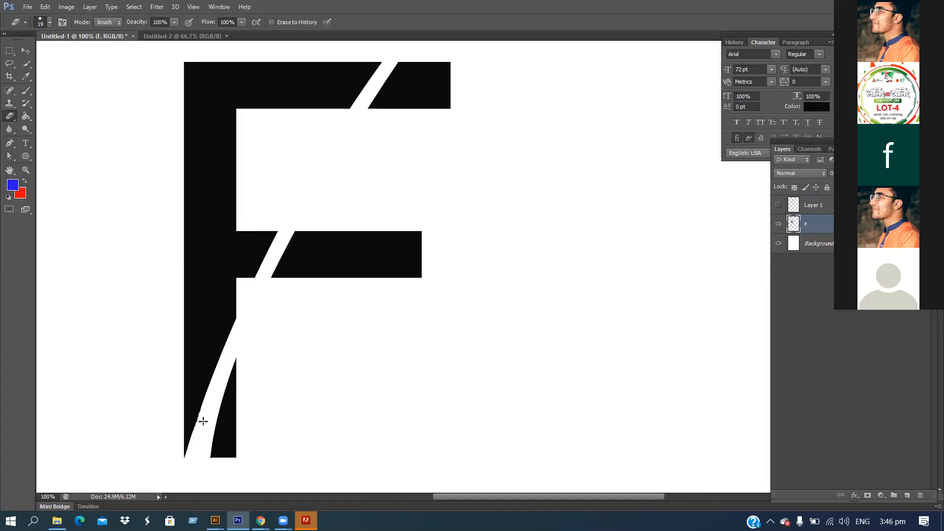
drag(199, 420, 198, 425)
key(ctrl+minus)
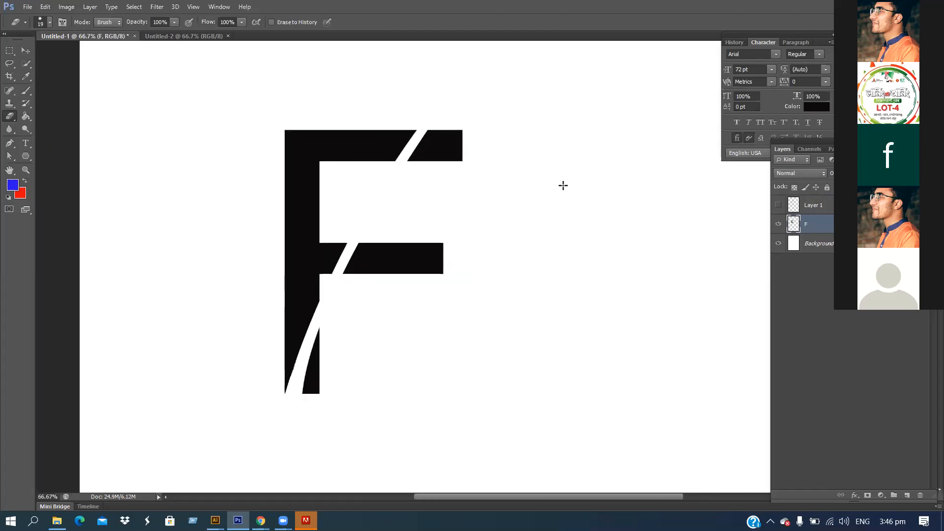
- Show the blue strip's layer again and merge the F layer down into the Background
click(29, 52)
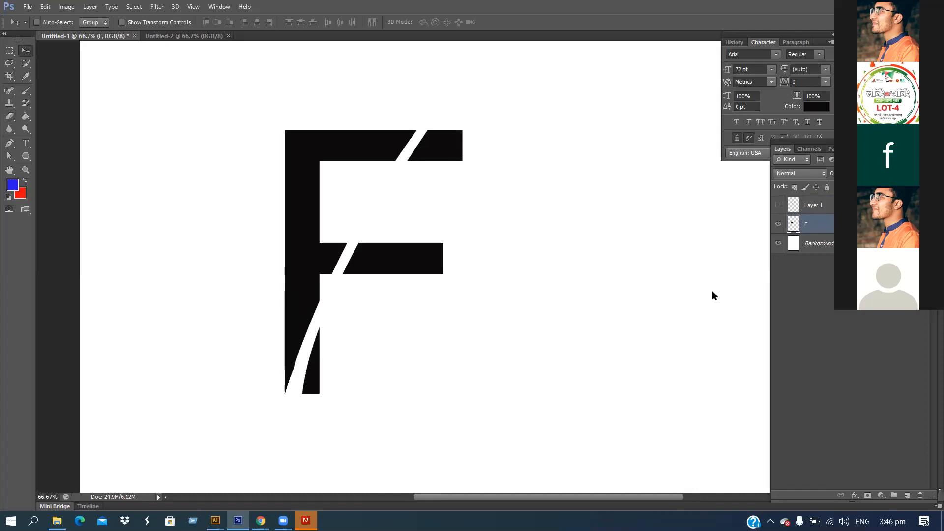
click(817, 206)
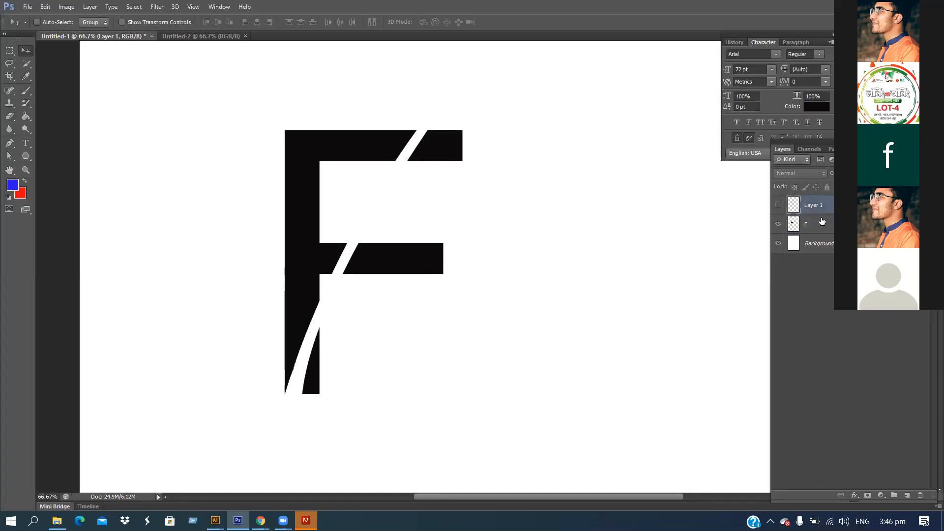
click(809, 226)
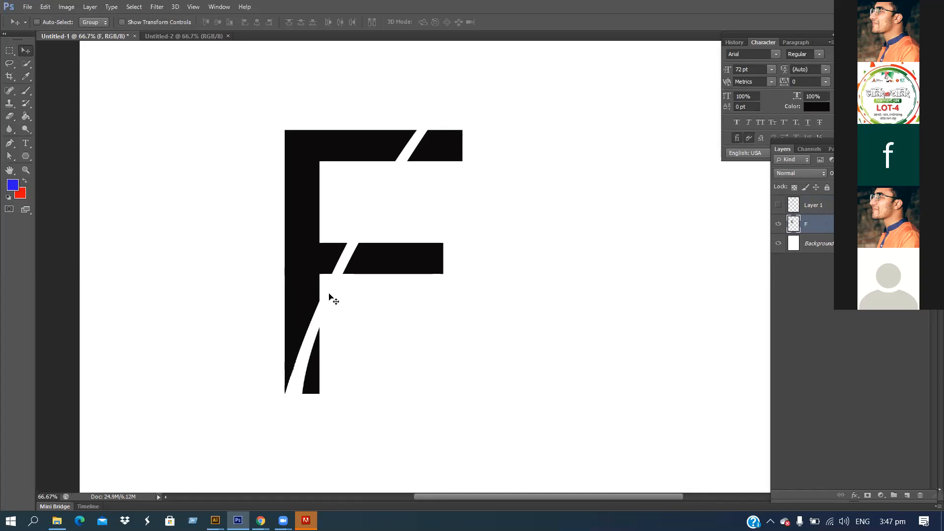
click(778, 204)
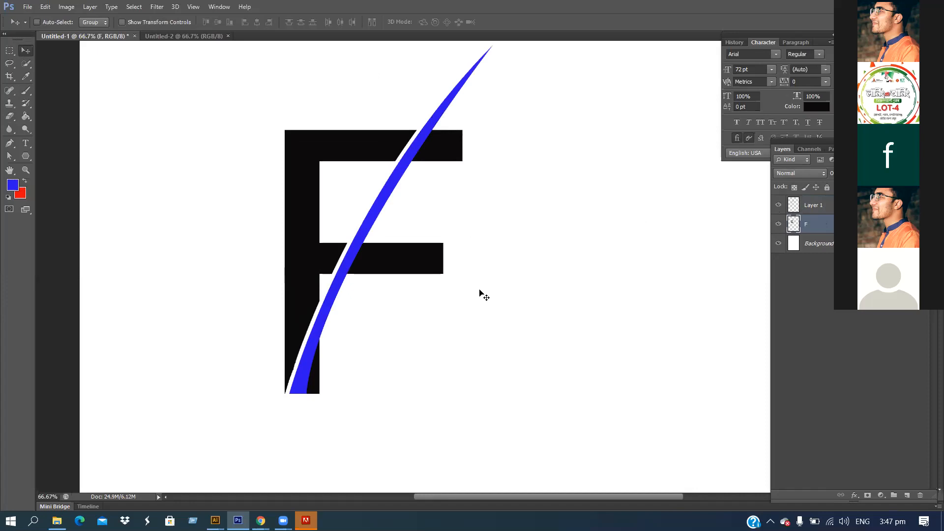
key(ctrl+e)
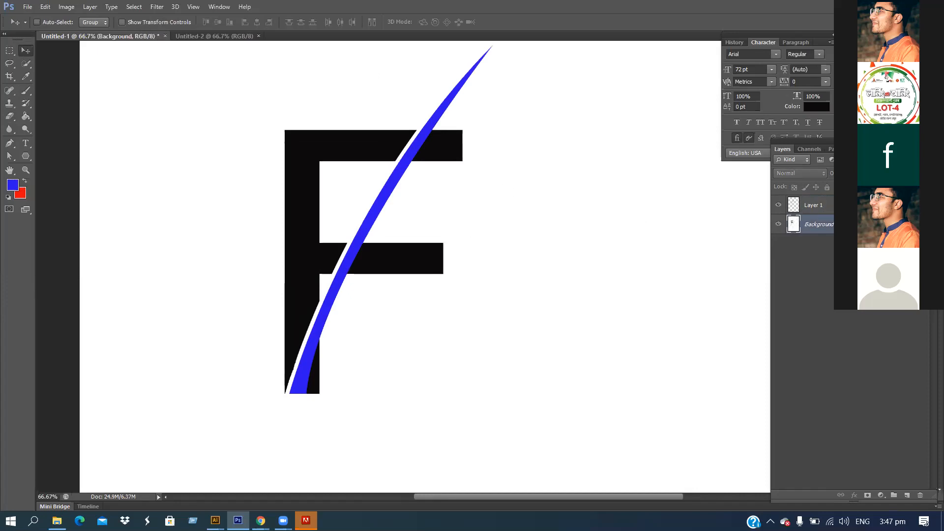
- Try to move the Background layer holding the letter, and test-move the blue strip, undoing that shift
drag(309, 271, 301, 309)
click(485, 203)
click(813, 205)
drag(292, 302, 315, 256)
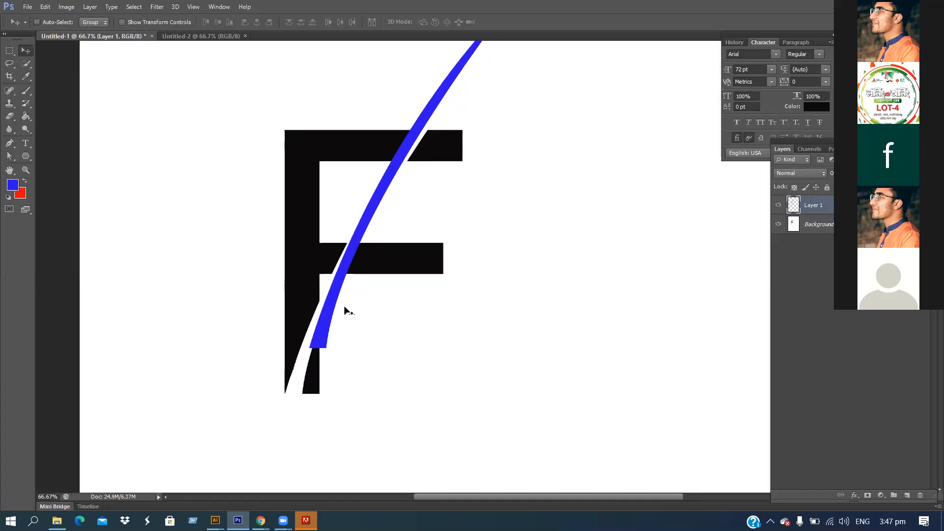
key(ctrl+z)
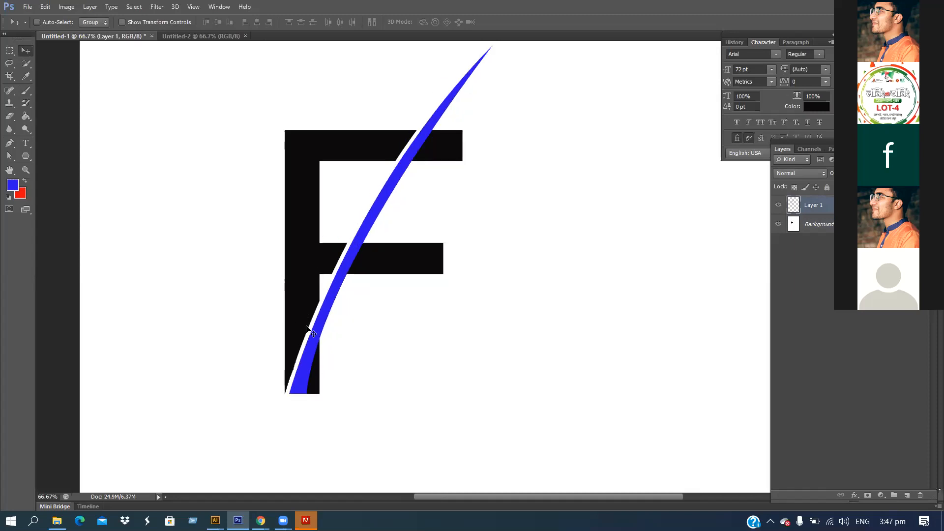
click(826, 226)
drag(283, 281, 234, 263)
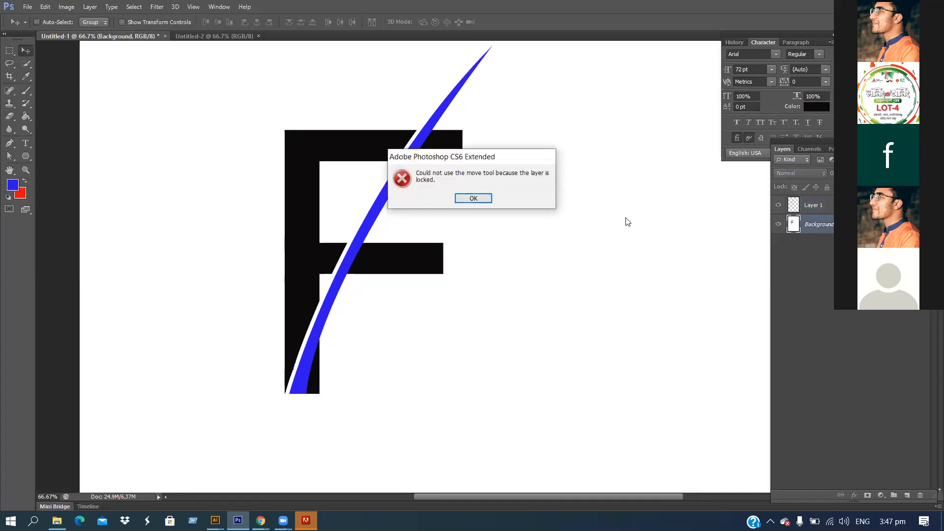
click(478, 202)
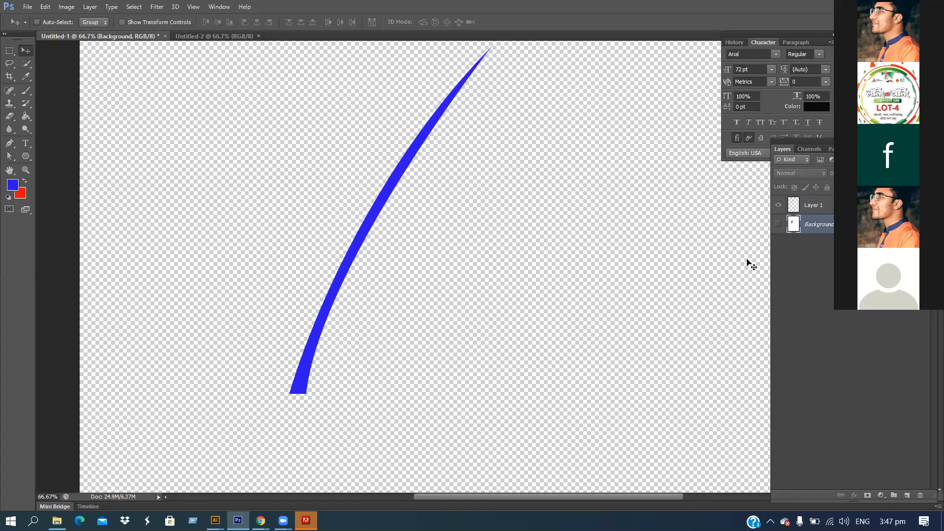
- Toggle the visibility of the Background and blue strip layers to check their contents, and try moving the Background again
click(778, 224)
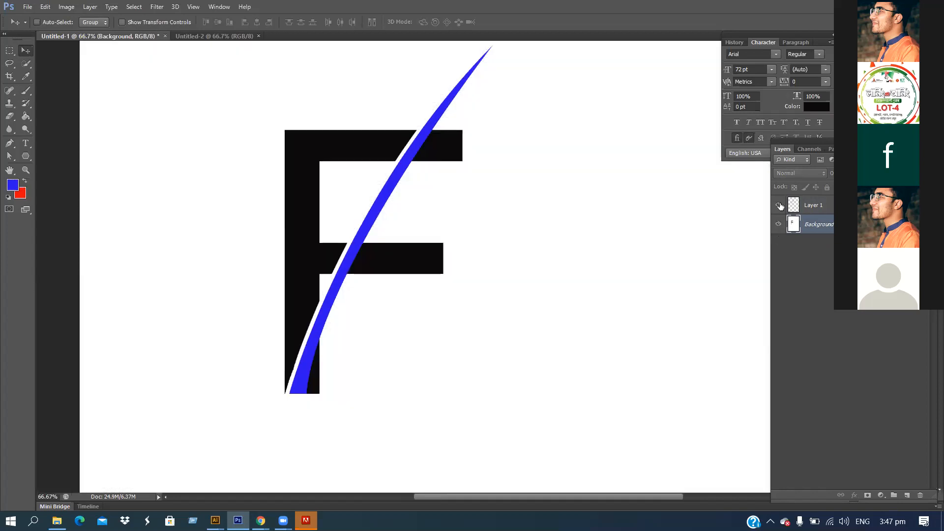
click(778, 205)
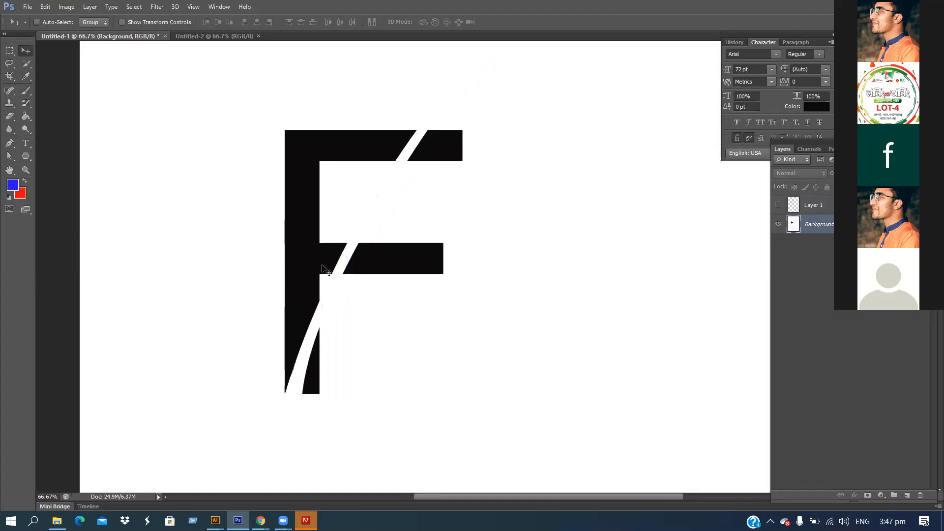
click(778, 206)
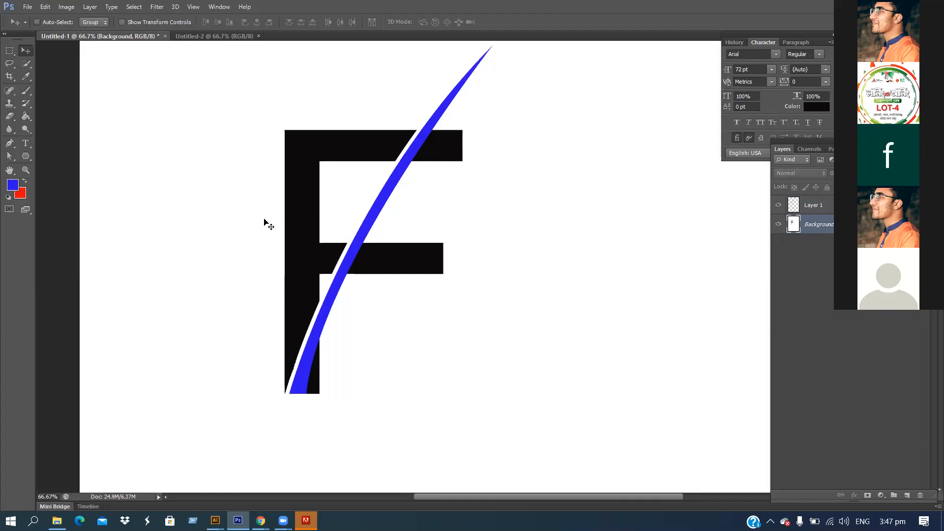
drag(314, 240, 330, 354)
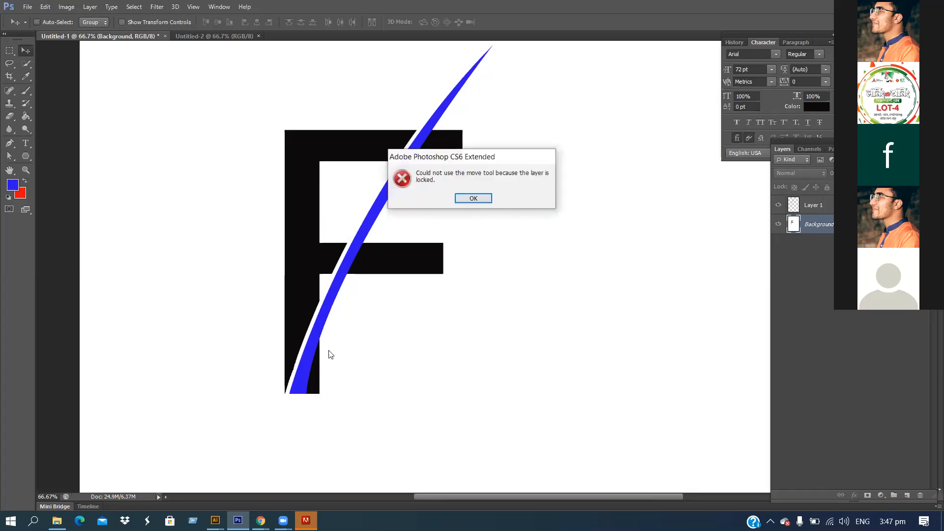
click(473, 199)
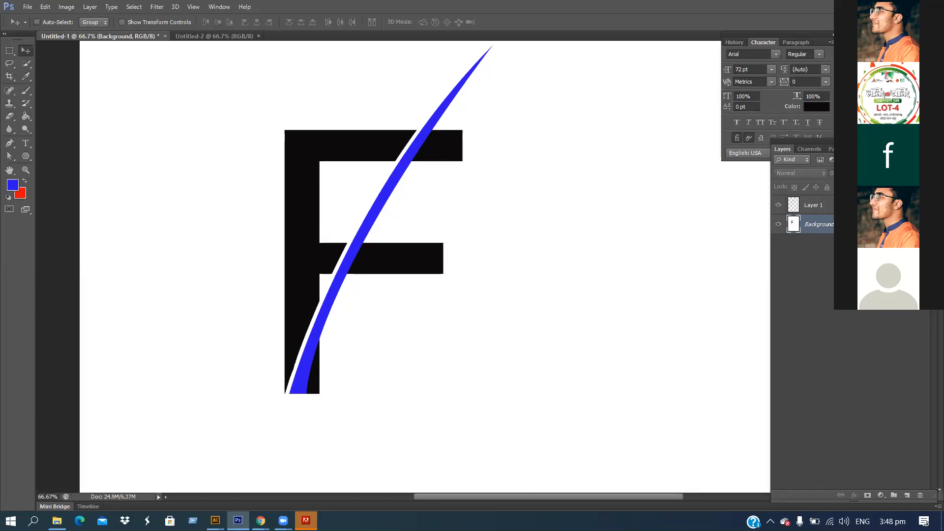
- Convert the Background into a regular layer named Layer 0, and test-move it before undoing the shift
double_click(818, 224)
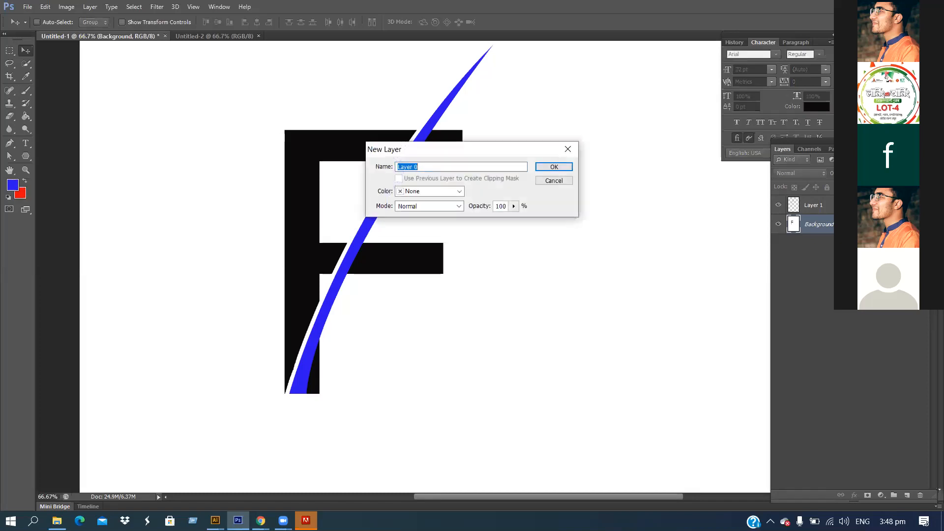
click(558, 168)
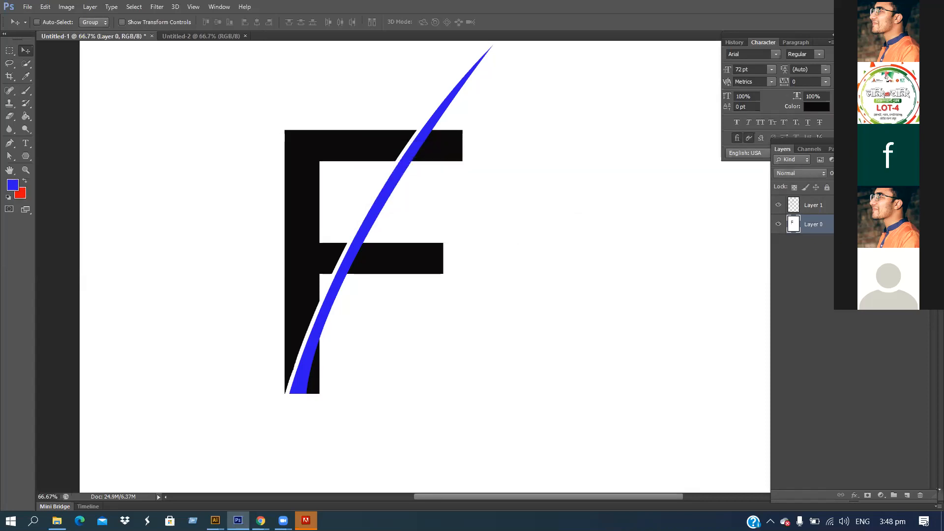
mouse_move(296, 262)
mouse_down()
mouse_move(295, 220)
mouse_move(295, 250)
mouse_up()
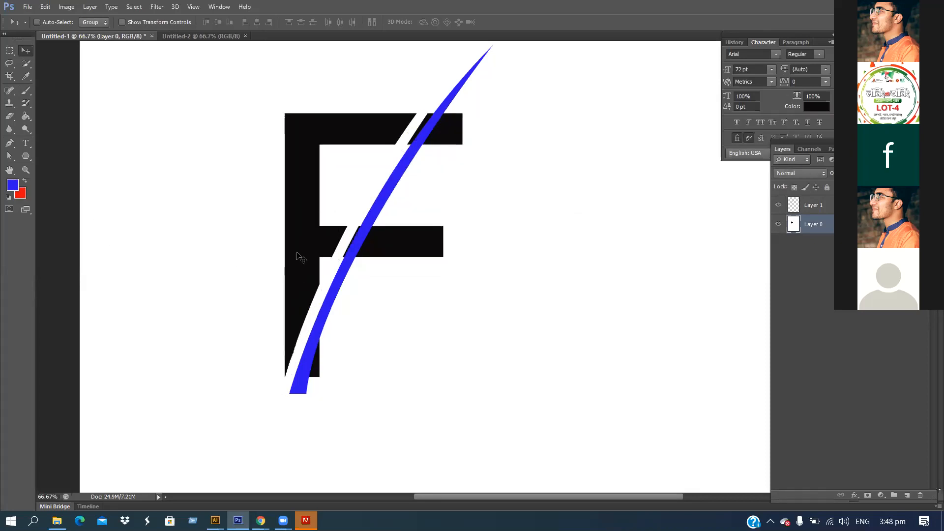
key(ctrl+z)
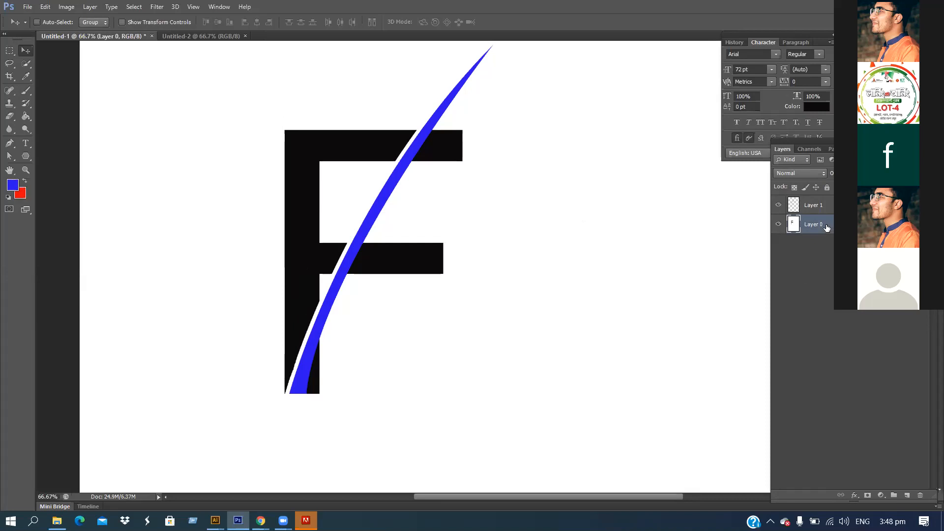
- Select Layer 0 and Layer 1 together and move the whole logo slightly down and to the left
mouse_move(827, 227)
mouse_down()
mouse_move(823, 207)
mouse_move(825, 226)
mouse_up()
mouse_move(831, 227)
mouse_down()
mouse_move(830, 207)
mouse_move(824, 236)
mouse_move(833, 224)
mouse_up()
shift+click(833, 209)
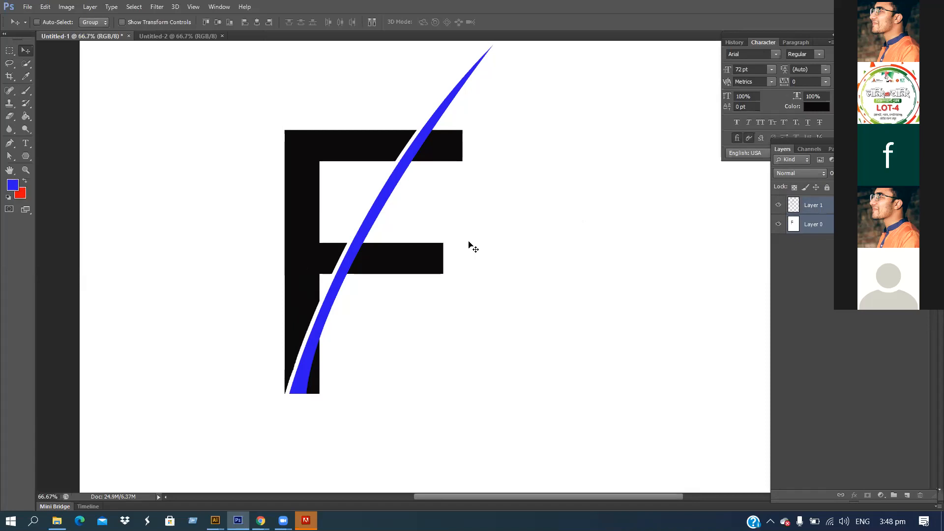
mouse_move(290, 286)
mouse_down()
mouse_move(295, 255)
mouse_move(320, 275)
mouse_move(297, 327)
mouse_move(252, 301)
mouse_up()
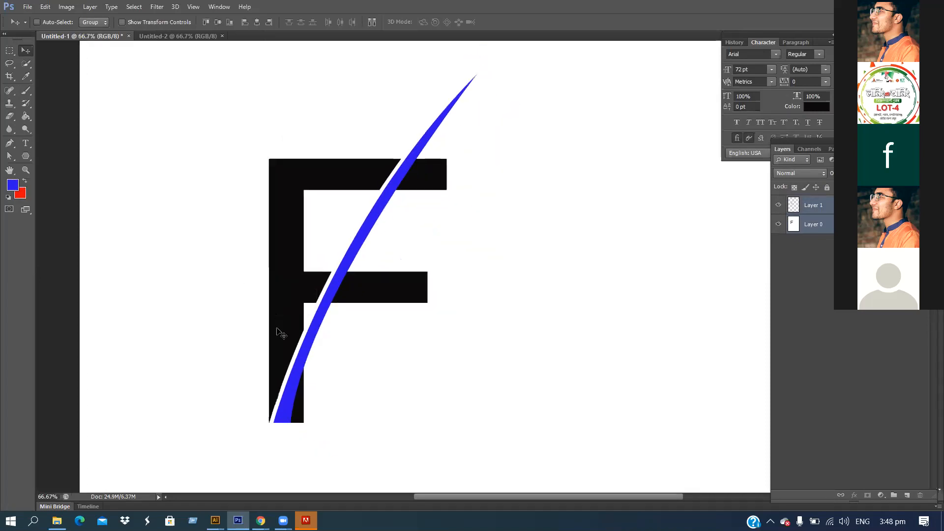
mouse_move(311, 295)
mouse_down()
mouse_move(241, 347)
mouse_move(270, 369)
mouse_move(267, 327)
mouse_up()
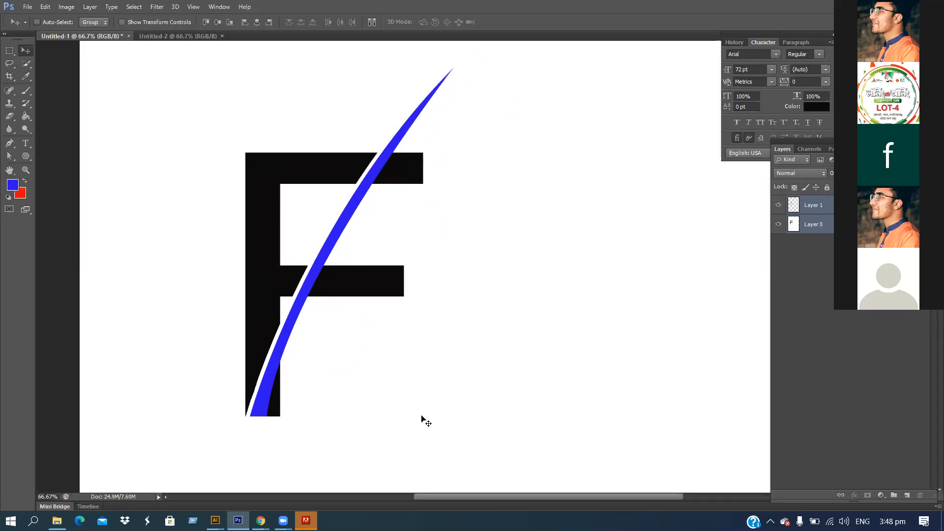
scroll(660, 436, down, 1)
scroll(659, 437, up, 1)
scroll(570, 375, up, 1)
scroll(570, 375, down, 1)
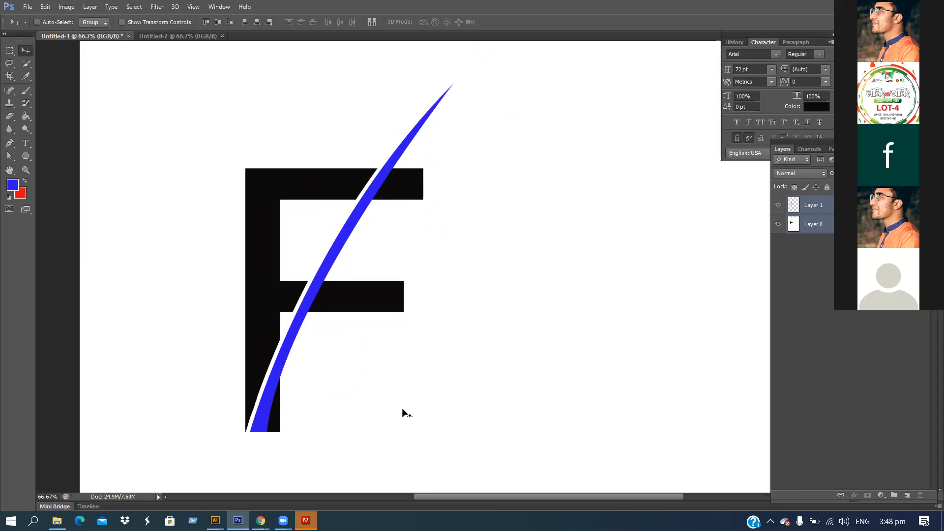
scroll(402, 409, down, 1)
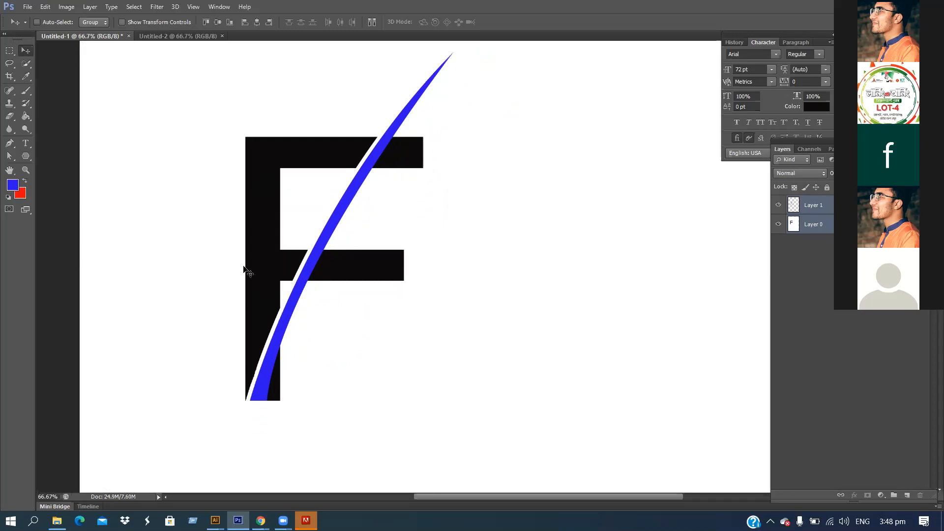
- Merge Layer 0 and Layer 1 into a single layer and reposition the whole logo slightly up the canvas and to the right
scroll(265, 275, down, 1)
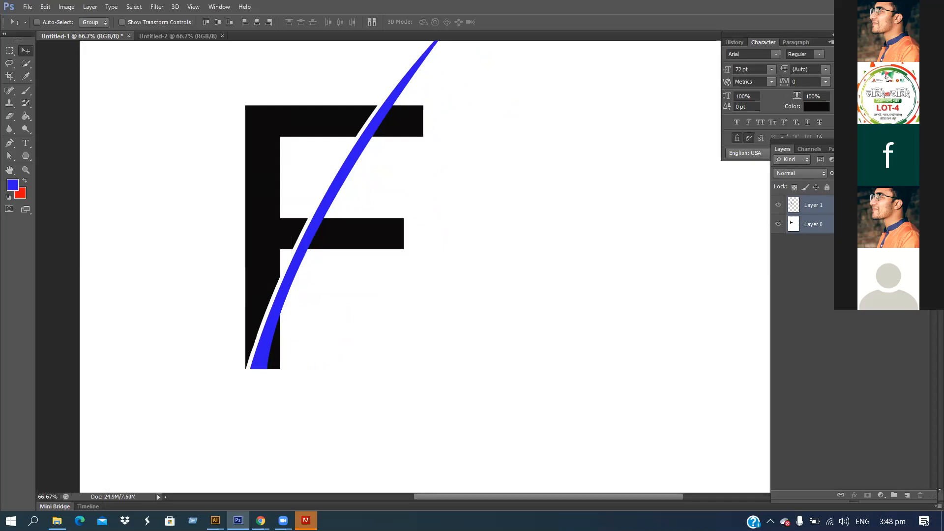
key(ctrl+e)
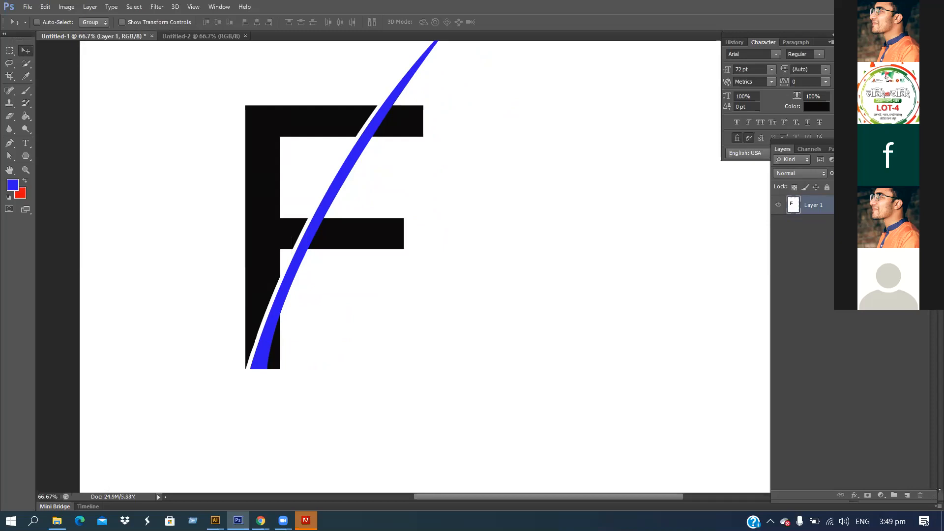
drag(258, 263, 318, 219)
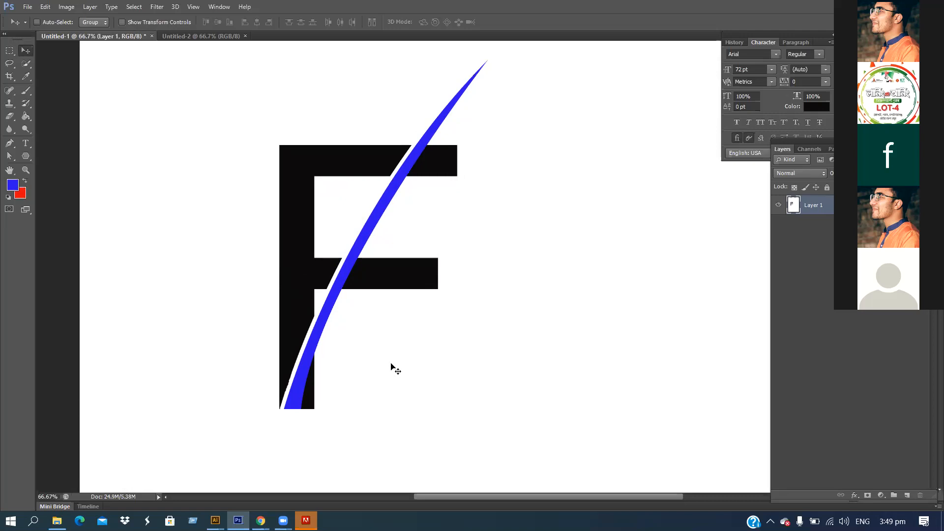
mouse_move(287, 303)
mouse_down()
mouse_move(329, 254)
mouse_move(291, 295)
mouse_up()
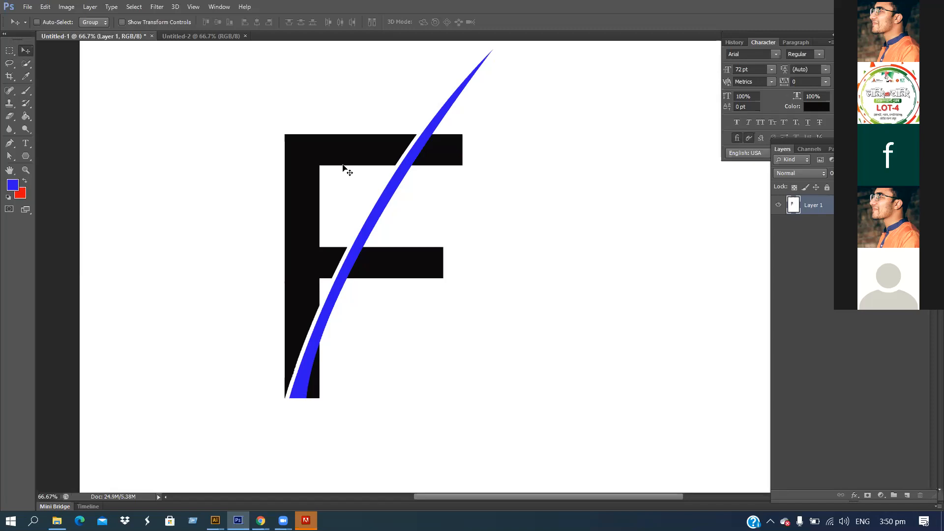
mouse_move(336, 156)
mouse_down()
mouse_move(310, 212)
mouse_move(331, 178)
mouse_move(362, 170)
mouse_move(330, 173)
mouse_up()
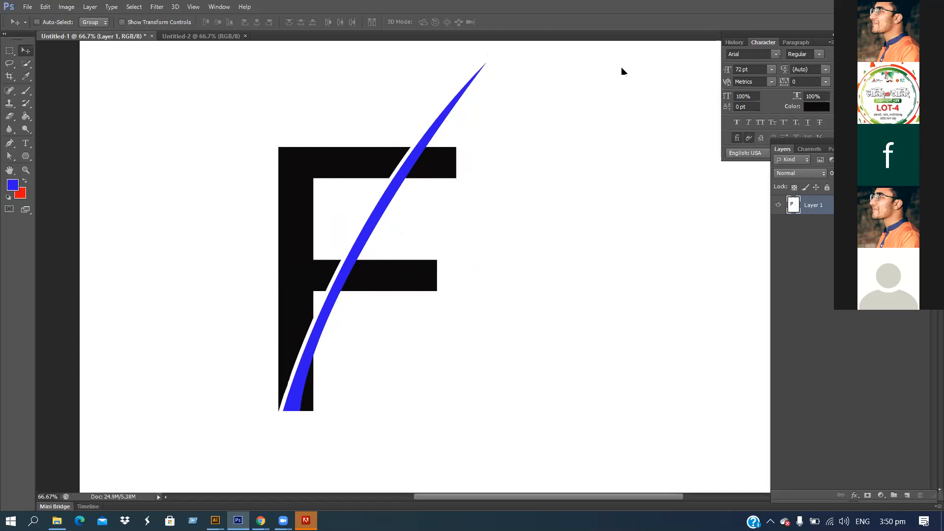
mouse_move(305, 317)
mouse_down()
mouse_move(299, 369)
mouse_move(325, 294)
mouse_move(298, 305)
mouse_up()
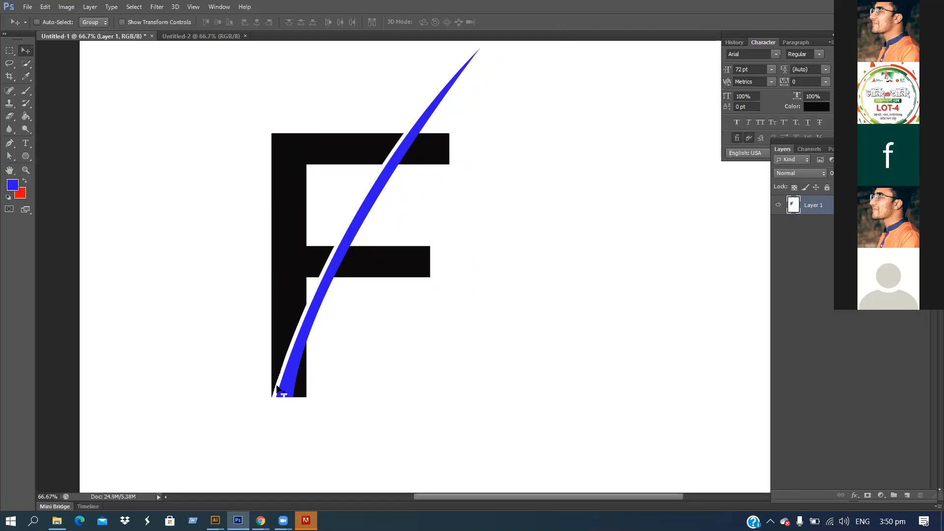
- Show the document history and step back through the earlier Eraser states
click(225, 9)
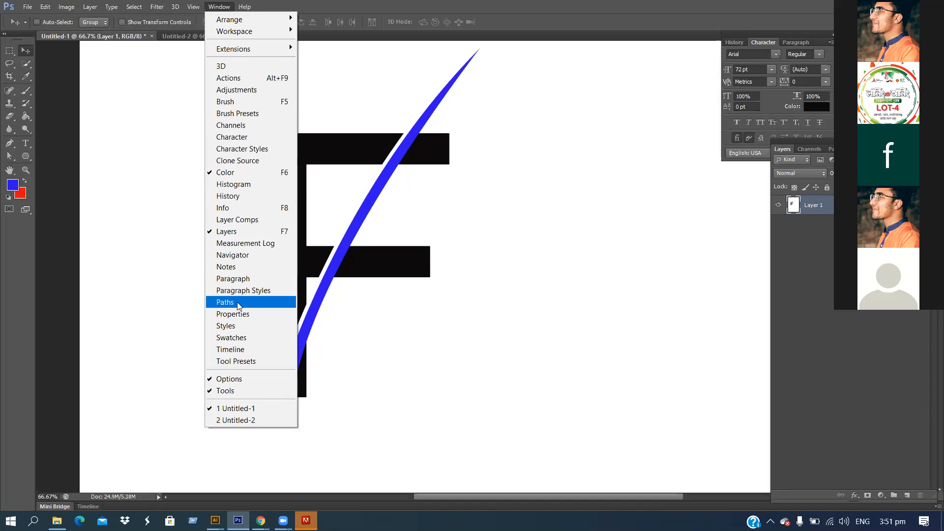
click(254, 203)
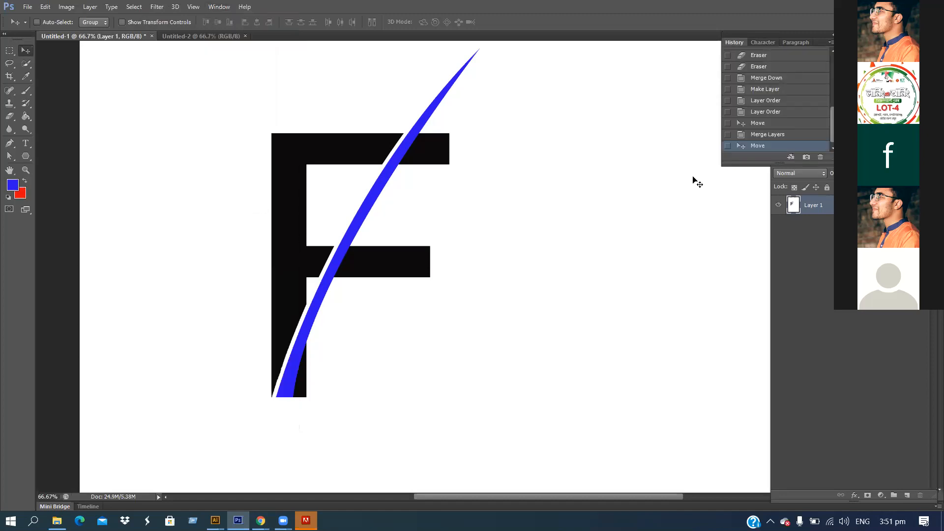
click(782, 56)
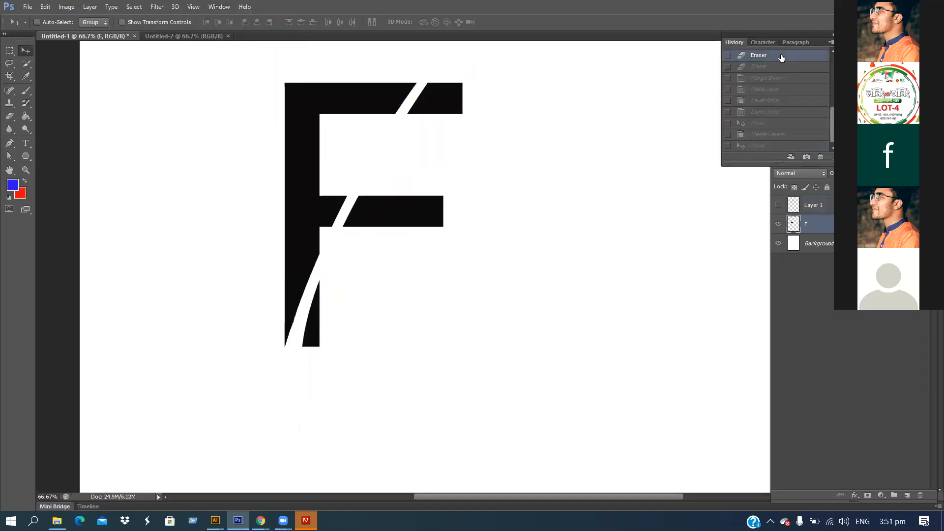
scroll(782, 57, up, 5)
click(775, 73)
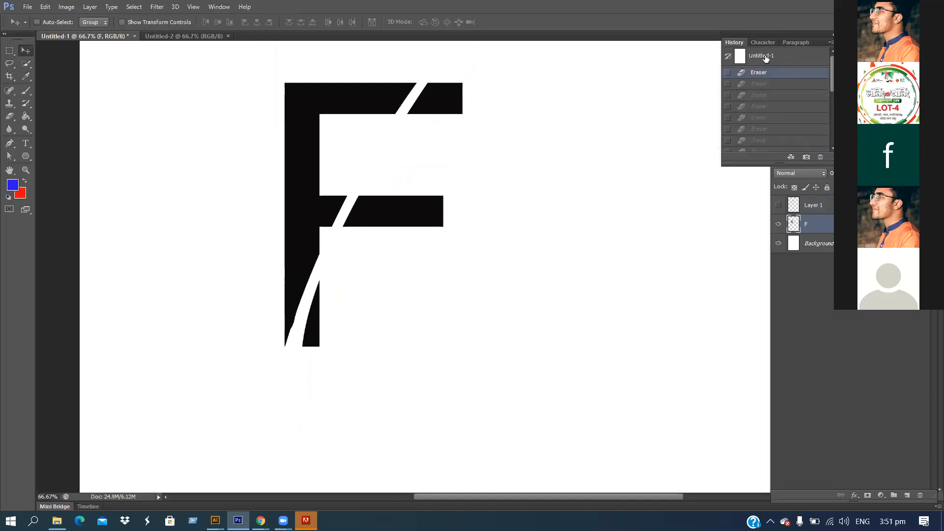
click(771, 86)
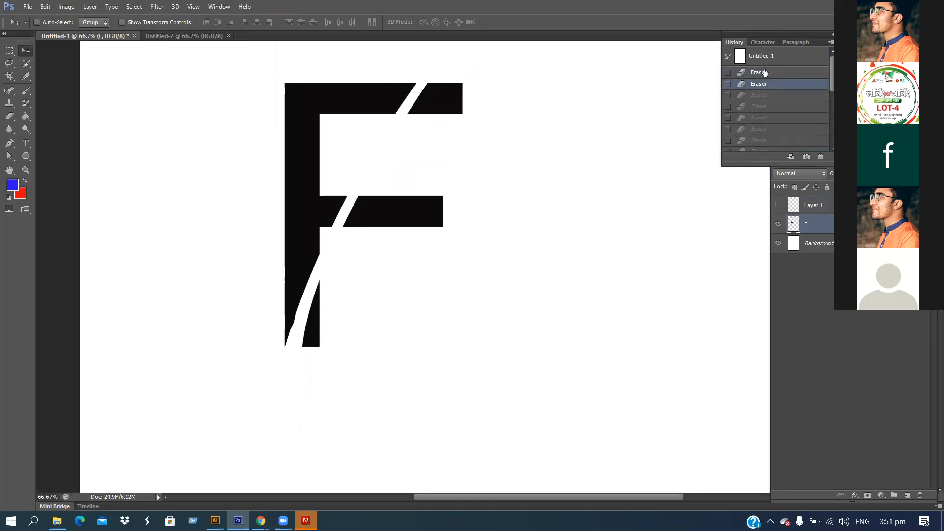
click(770, 42)
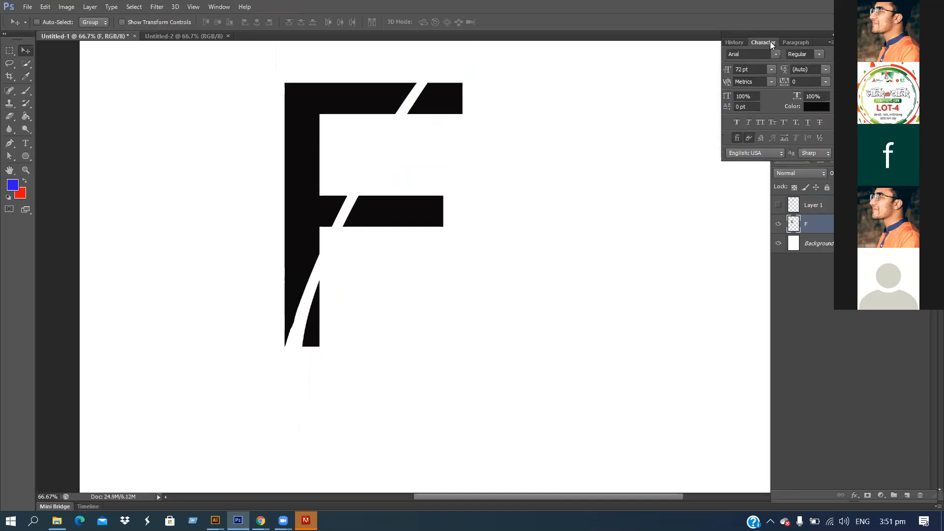
click(734, 42)
click(755, 95)
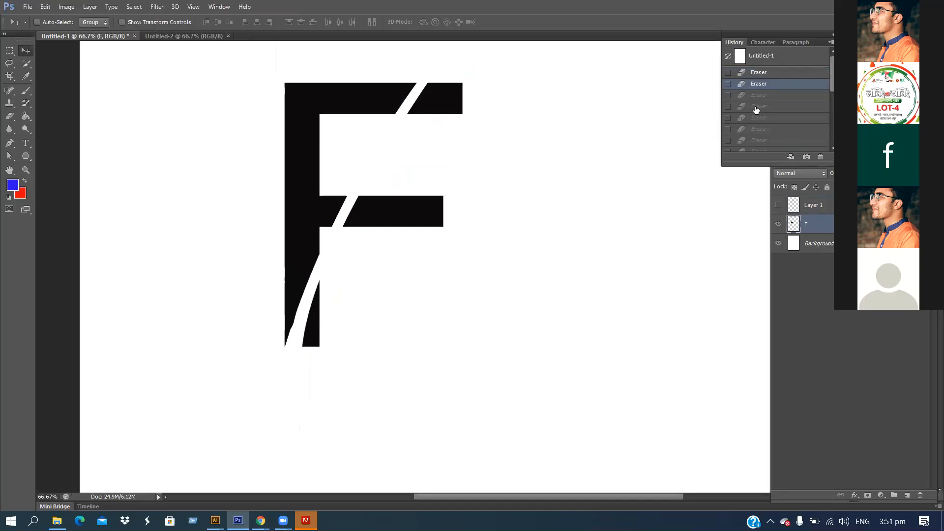
click(756, 106)
click(758, 117)
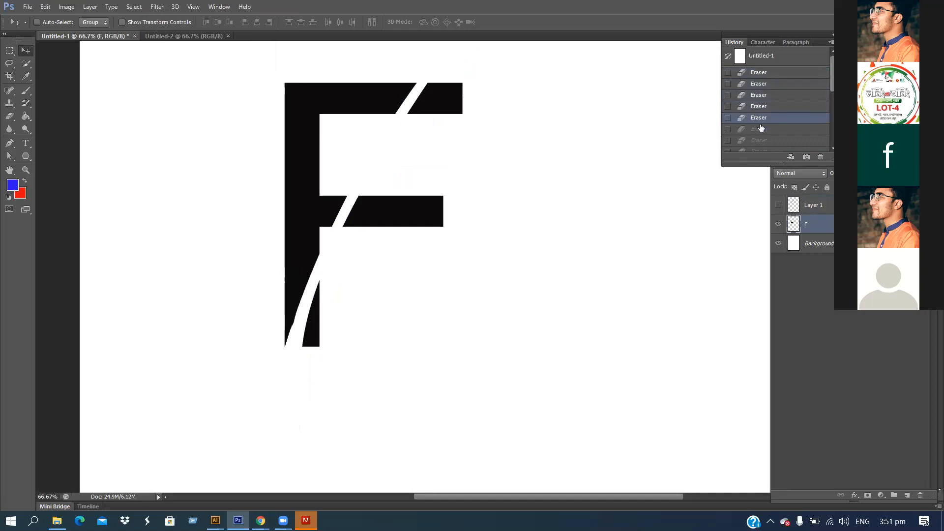
click(761, 128)
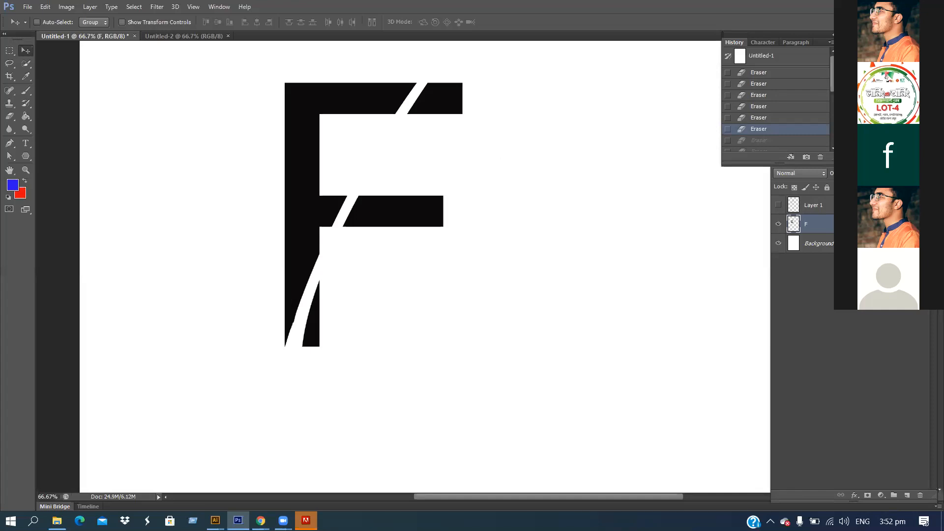
- Restore the merged logo by returning to the Merge Layers state and the latest Move state in the history
scroll(803, 126, down, 5)
scroll(786, 147, down, 3)
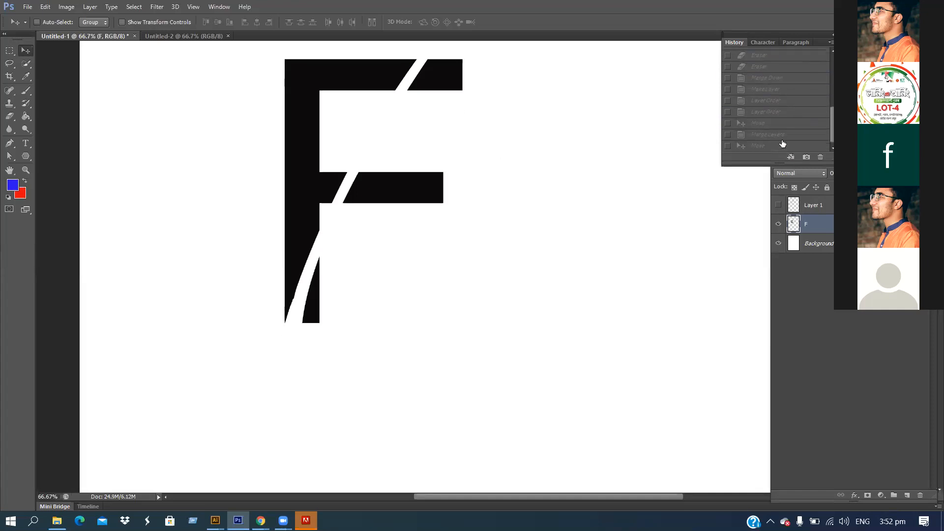
click(781, 140)
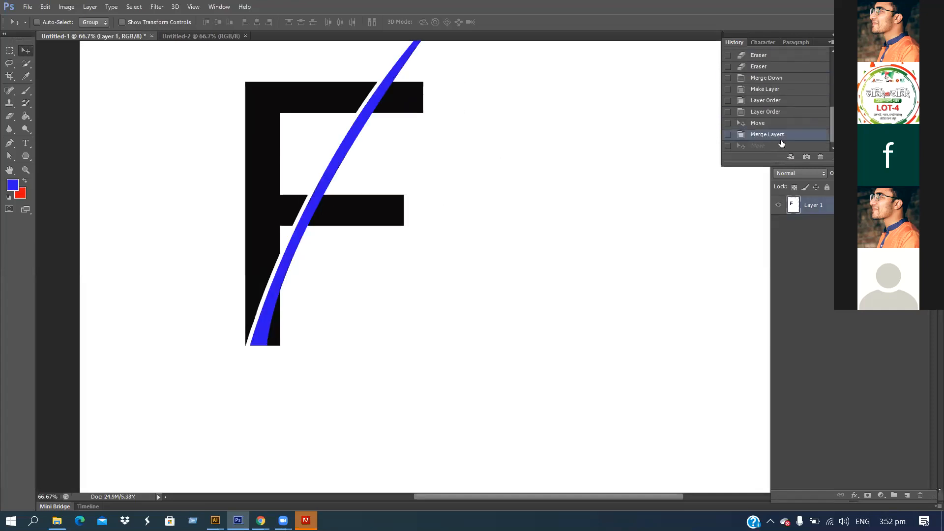
click(771, 146)
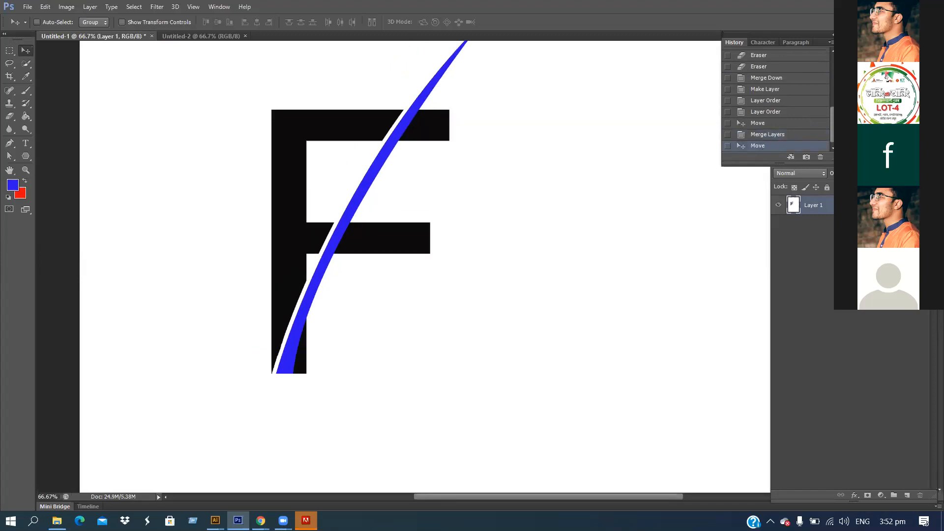
- Move the merged logo slightly to the right and a little down
scroll(427, 388, up, 1)
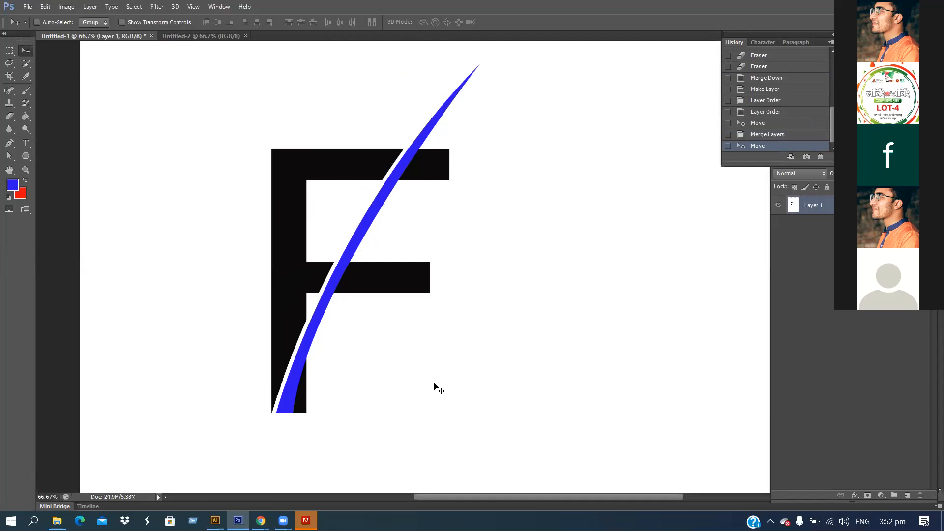
scroll(433, 383, up, 1)
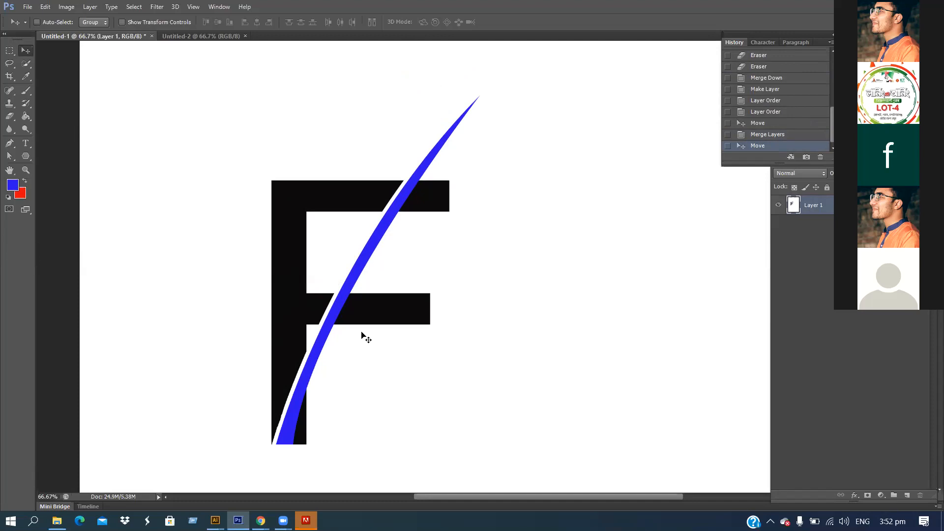
mouse_move(283, 342)
mouse_down()
mouse_move(300, 330)
mouse_move(296, 337)
mouse_up()
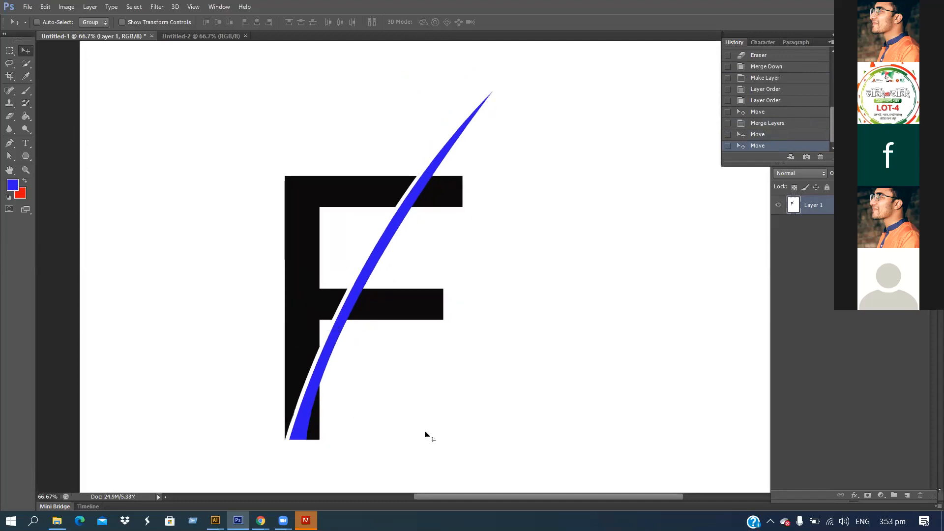
drag(435, 411, 425, 427)
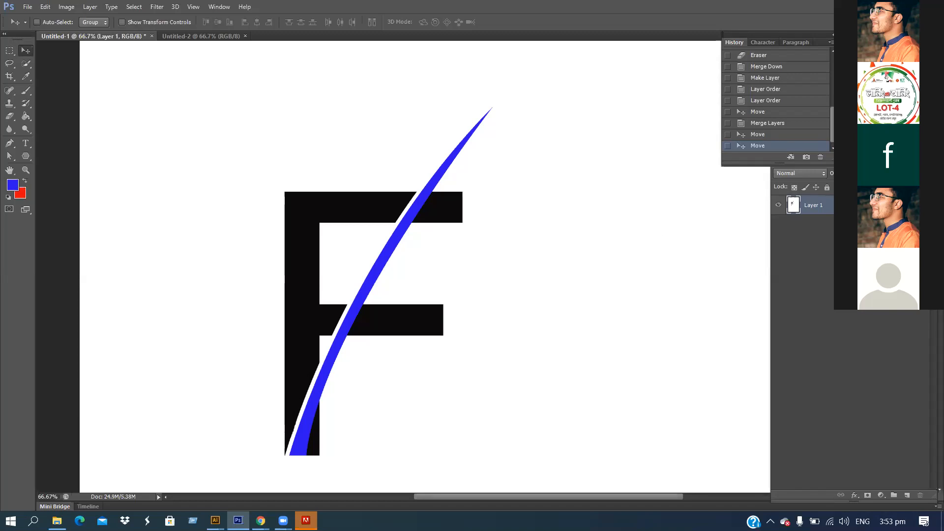
- Nudge the merged logo slightly upward on the canvas
click(283, 520)
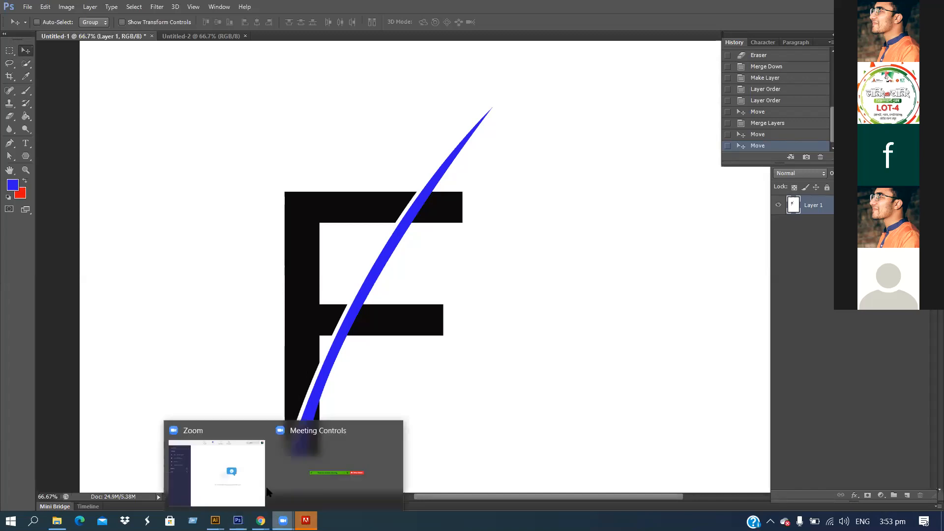
click(492, 454)
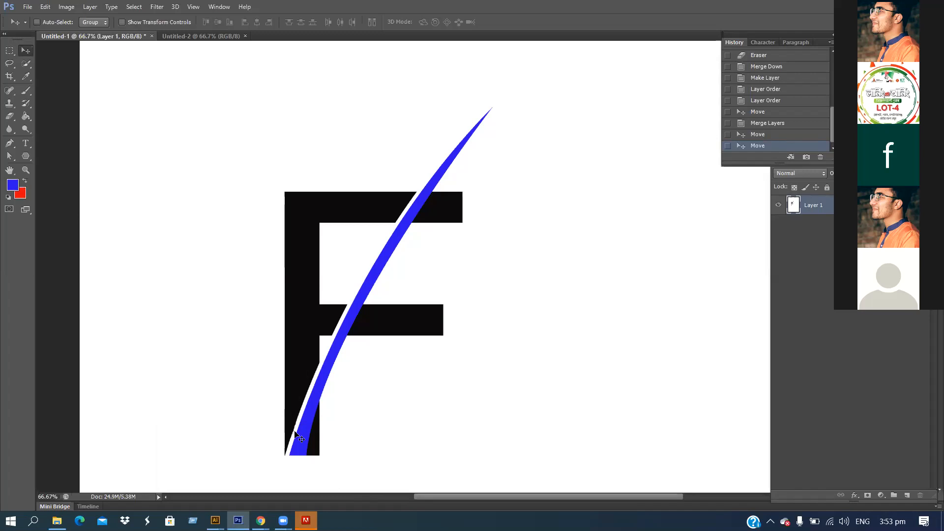
key(shift+Up)
key(shift+Up)
key(shift+Up)
key(shift+Up)
key(shift+Up)
key(shift+Up)
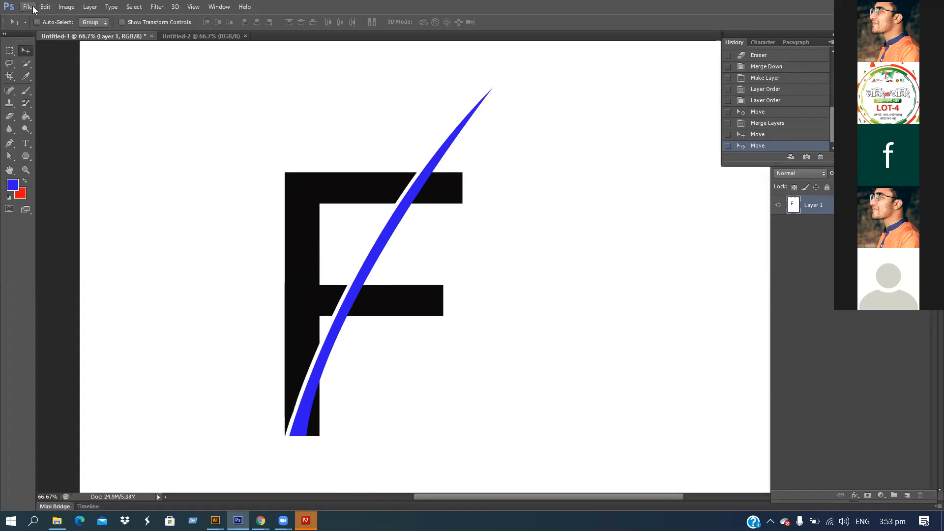
- Create another new blank document
click(28, 7)
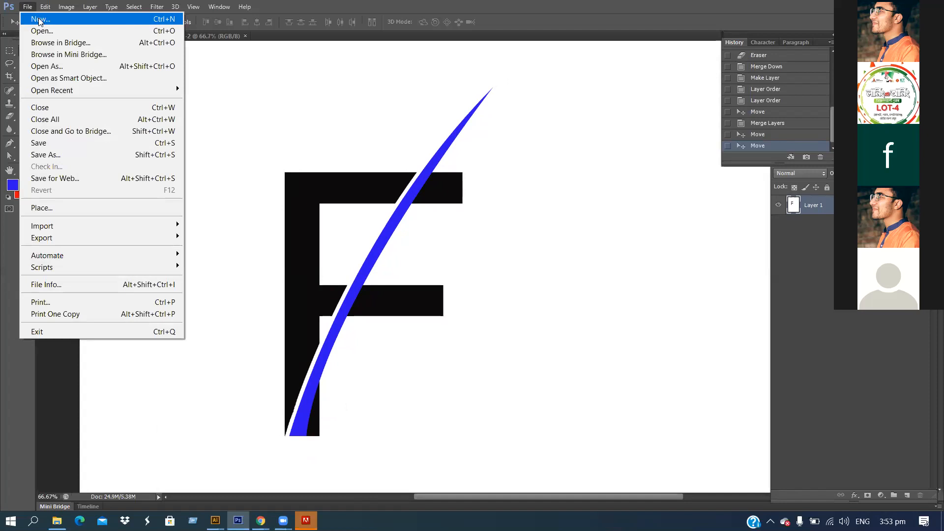
click(39, 20)
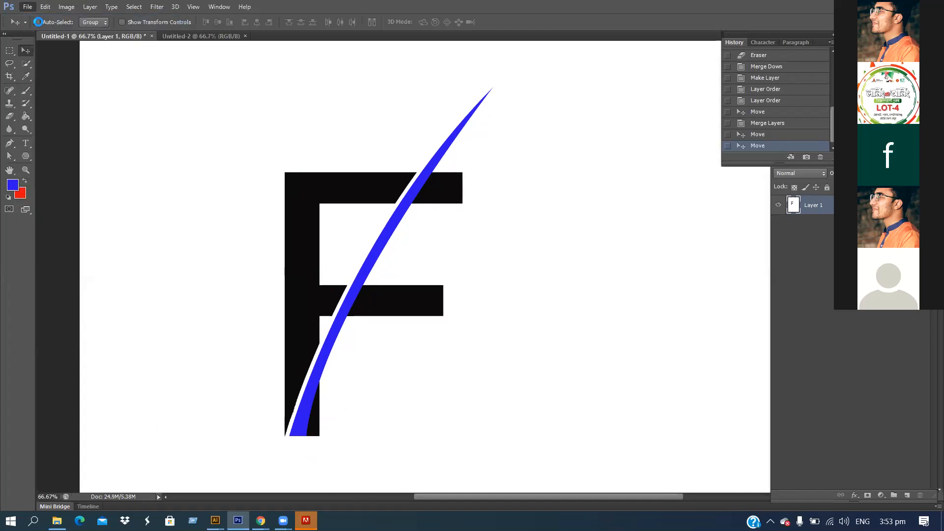
click(572, 137)
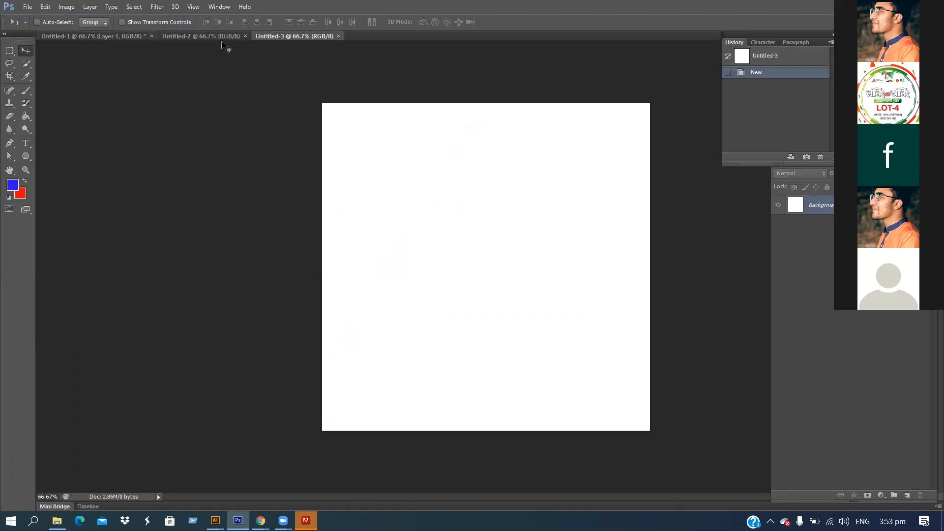
- Switch between the logo document Untitled-1 and the blank Untitled-2 and Untitled-3 documents, ending on Untitled-2
click(221, 38)
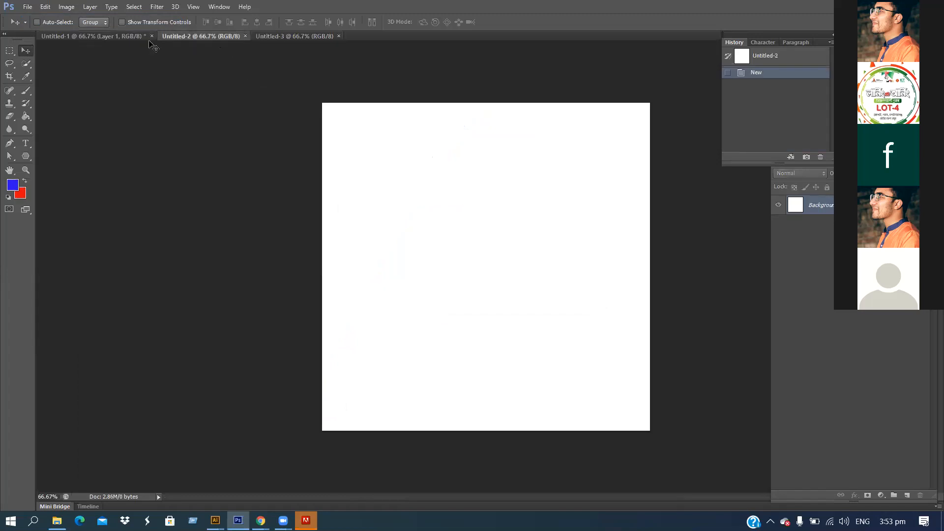
click(131, 42)
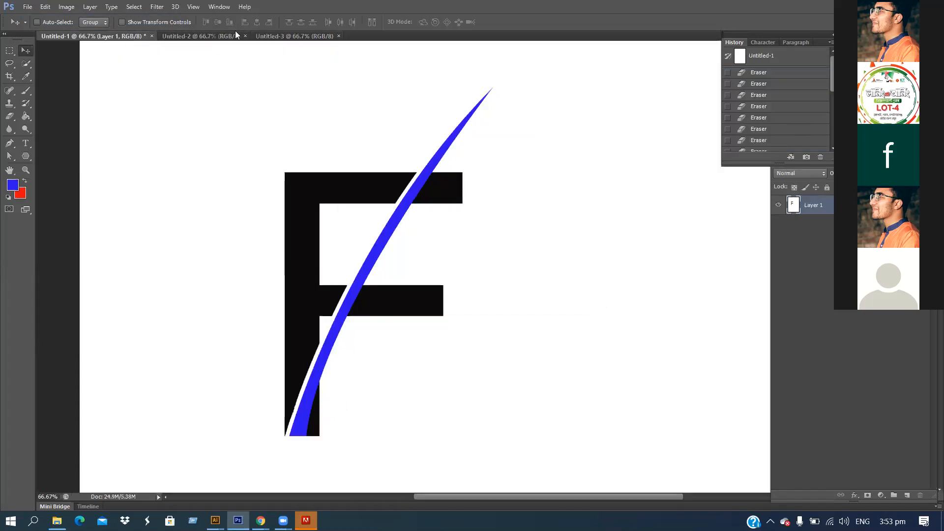
click(235, 35)
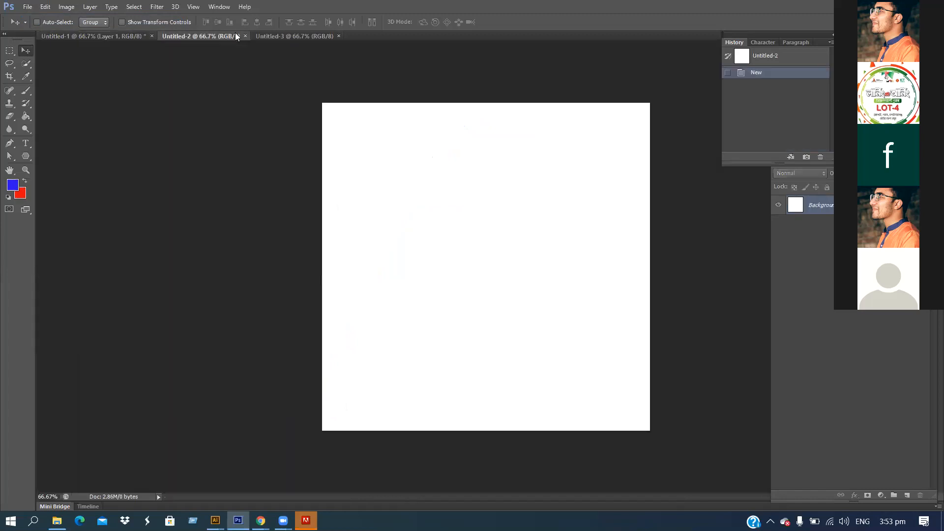
click(284, 34)
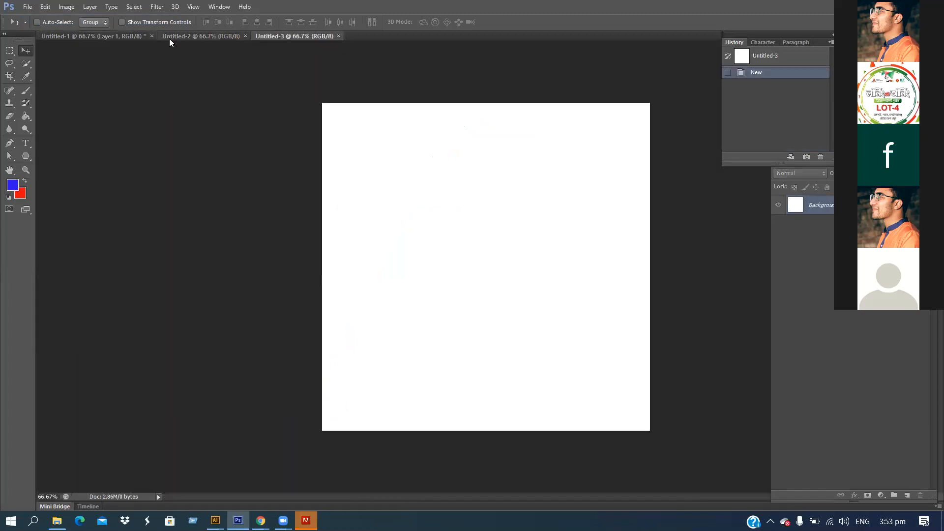
click(102, 35)
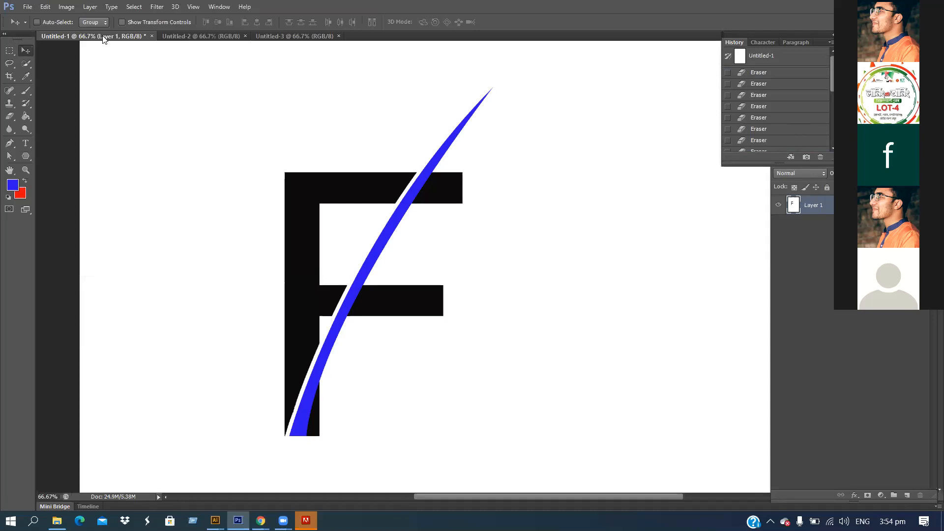
click(283, 520)
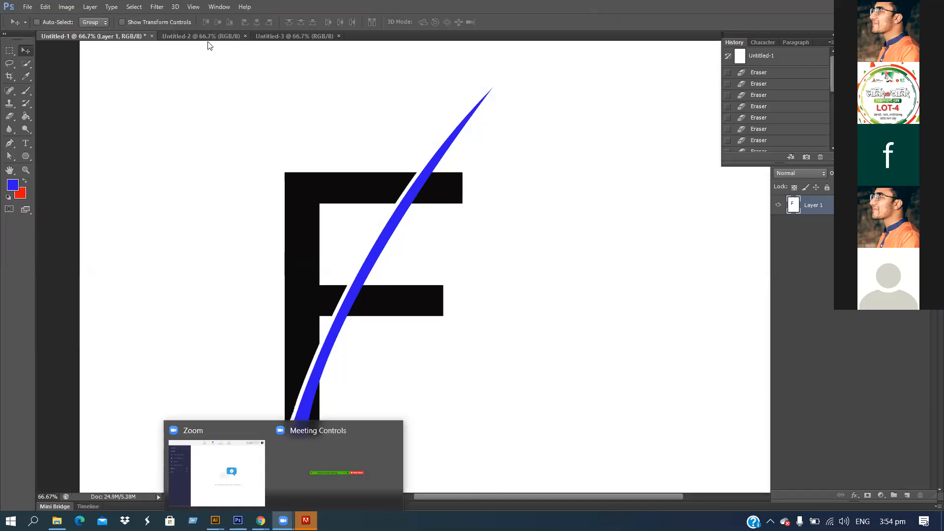
click(230, 37)
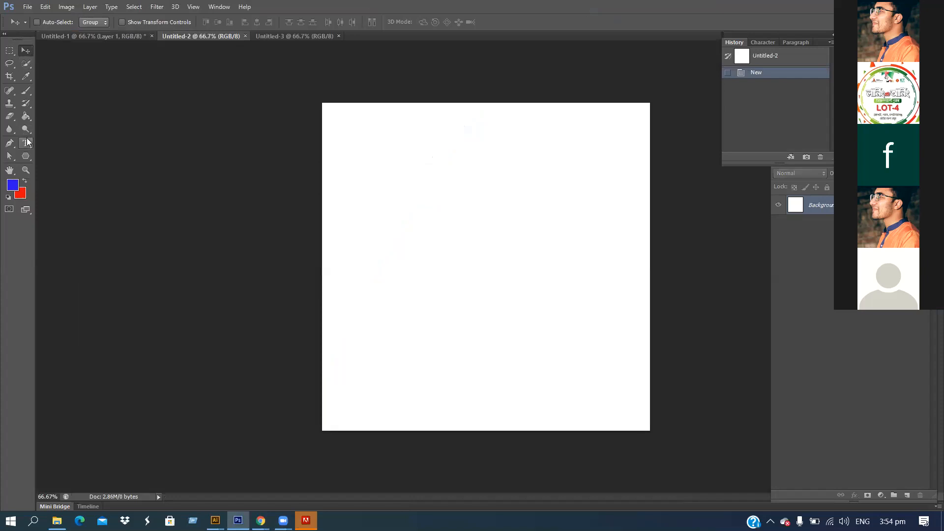
drag(28, 142, 62, 151)
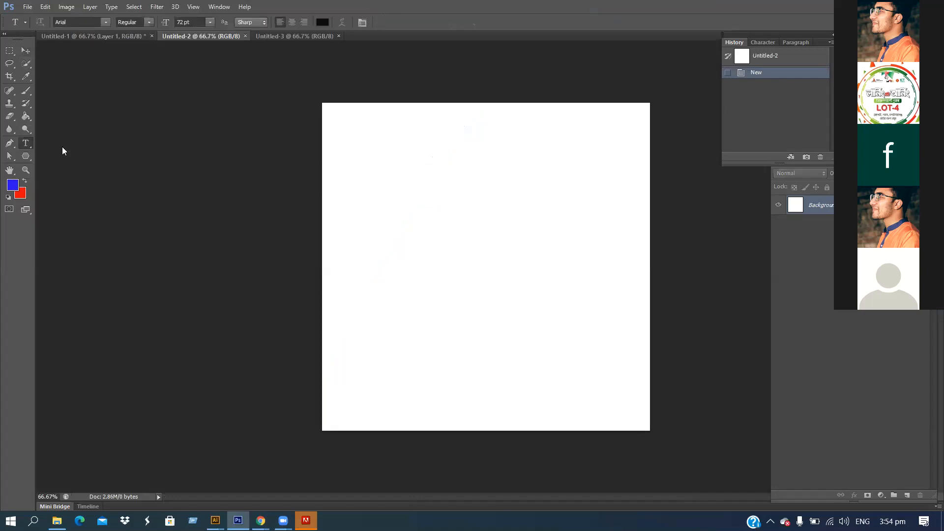
click(374, 261)
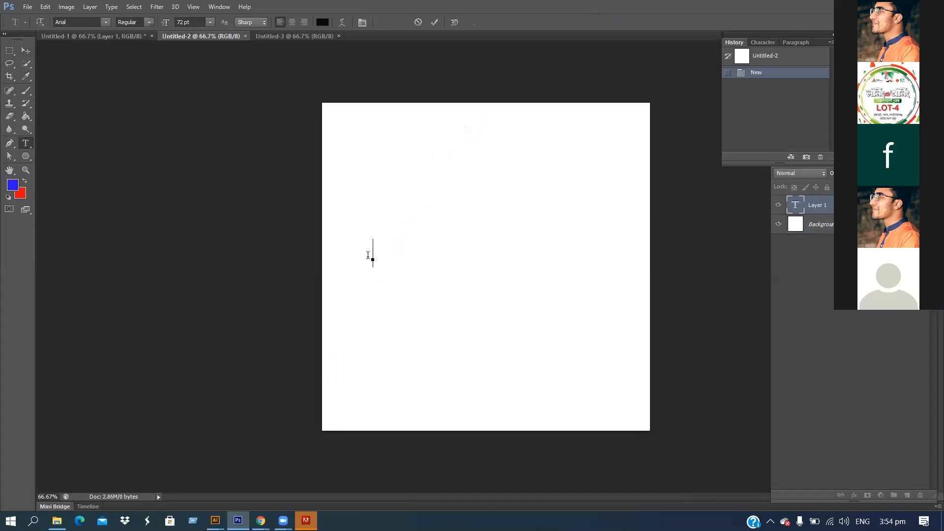
text(F)
key(BackSpace)
key(ctrl+z)
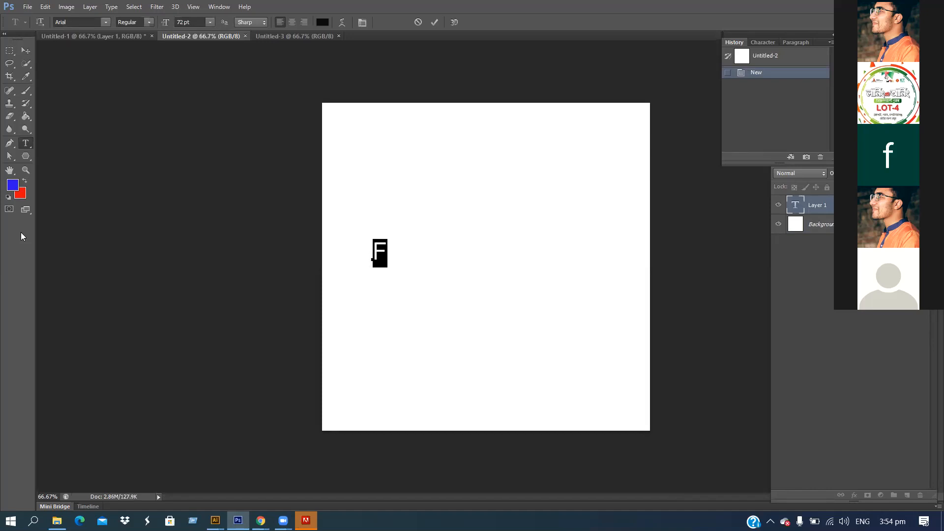
key(BackSpace)
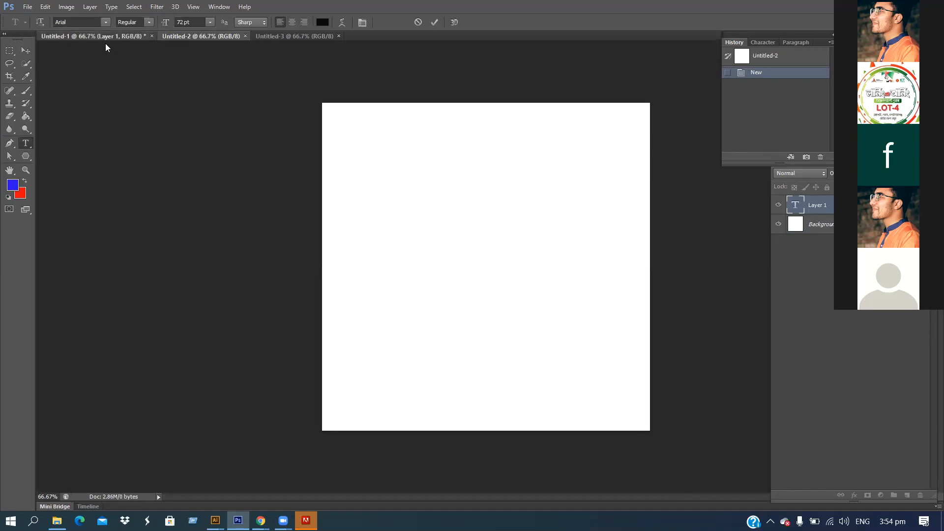
click(105, 37)
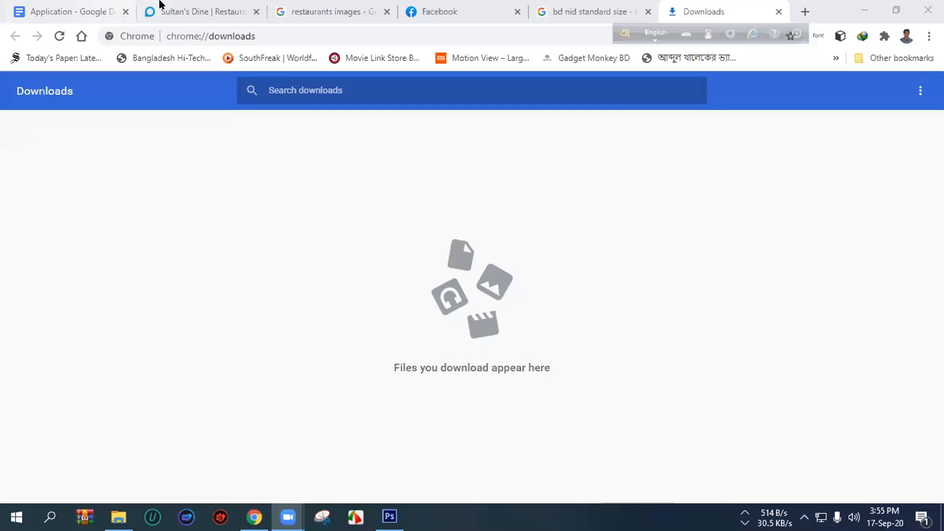
- Switch from Chrome to Photoshop and bring up the Untitled-1 document containing the blue S logo
click(389, 516)
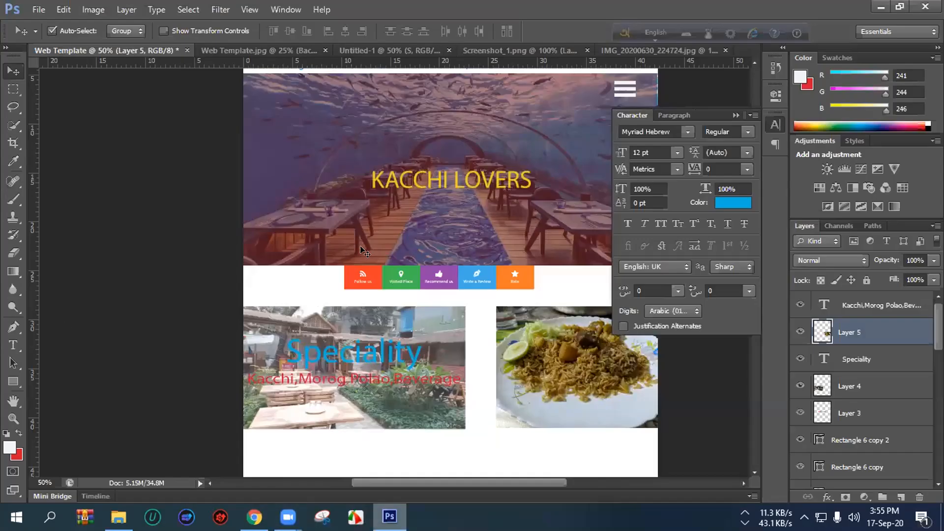
click(665, 51)
click(478, 50)
click(364, 50)
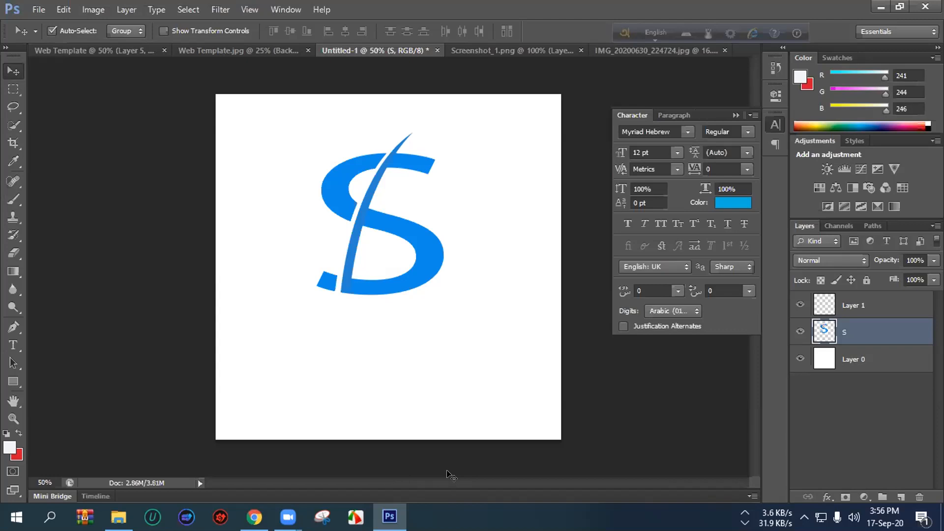
- Delete the layers S and Layer 1 from the document, keeping only the white Layer 0
click(919, 496)
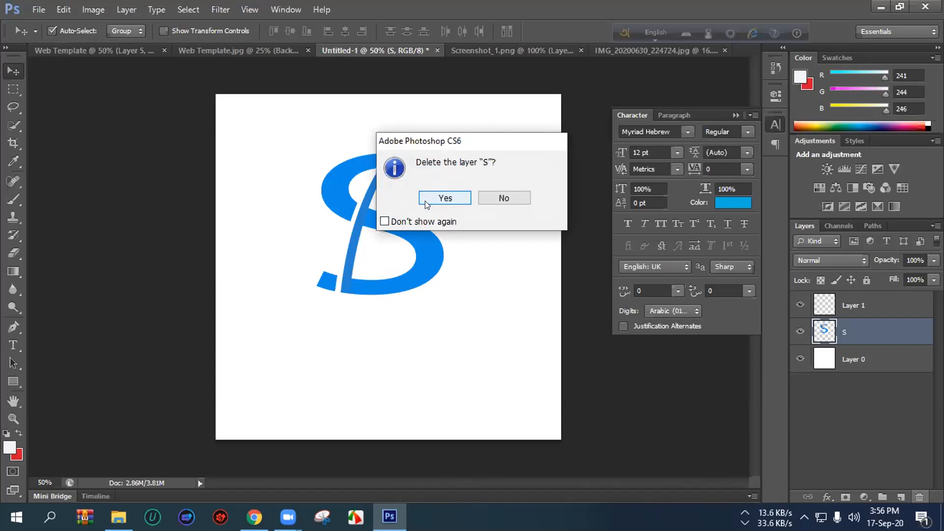
click(451, 199)
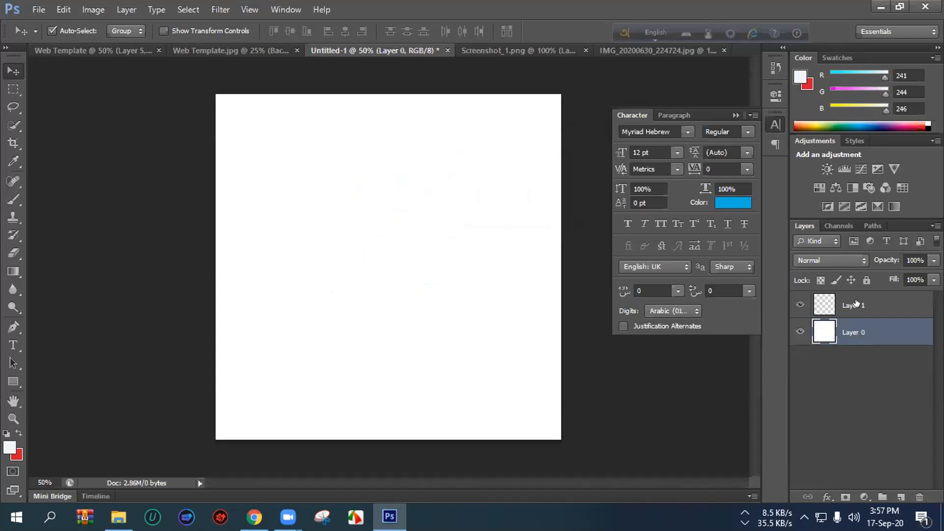
click(919, 497)
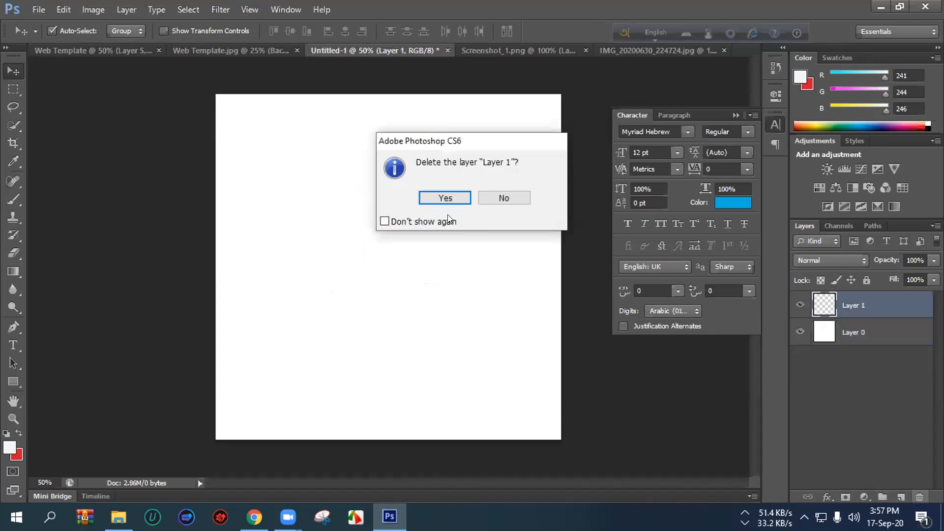
click(434, 199)
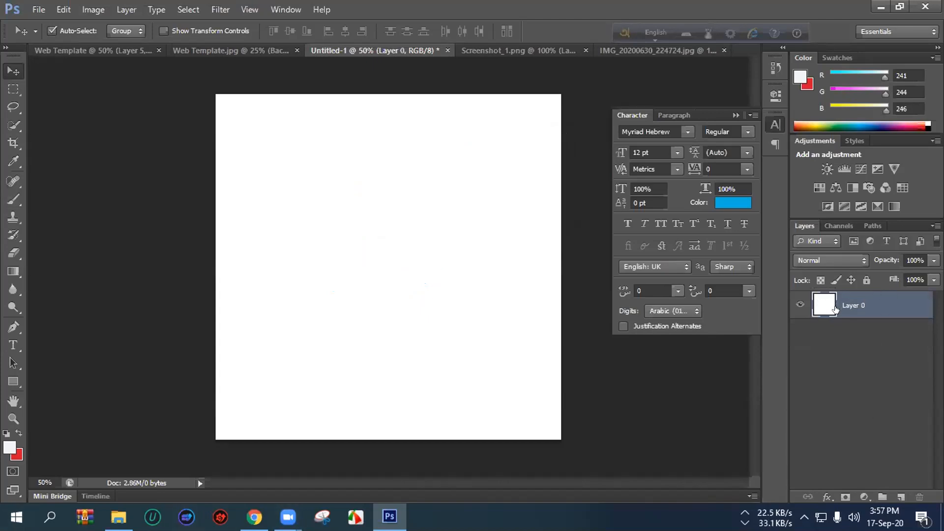
- Add a new empty layer above Layer 0
click(31, 12)
click(590, 197)
click(900, 497)
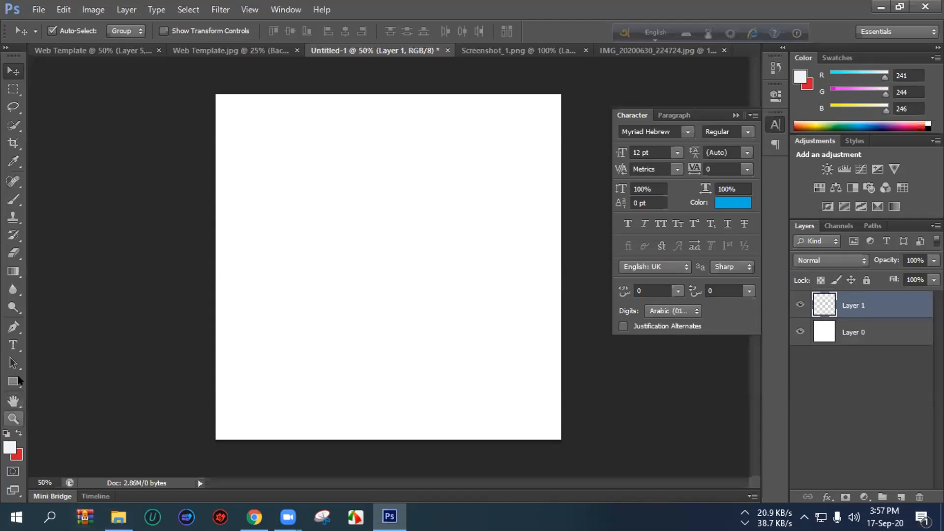
- Add the text letter S near the canvas centre in Myriad Hebrew 12 pt, coloured dark teal 0c333e
click(13, 345)
click(346, 236)
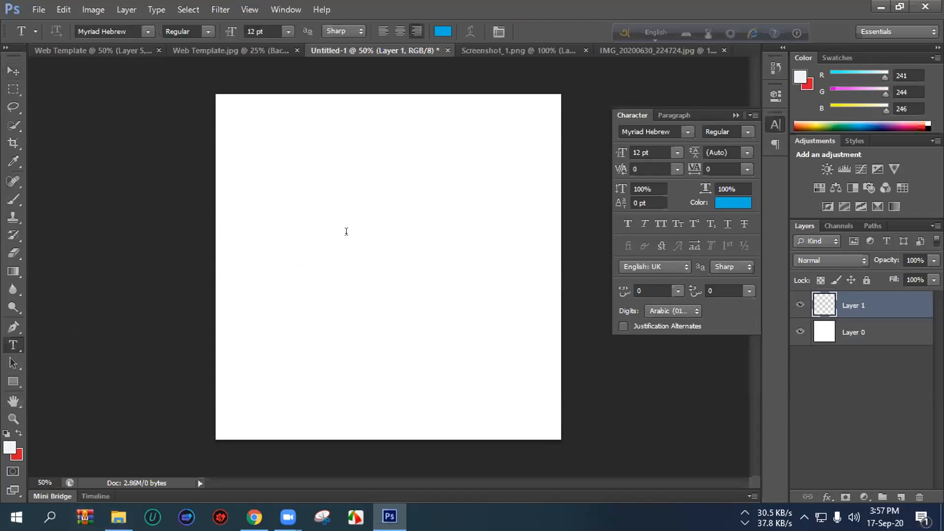
click(442, 31)
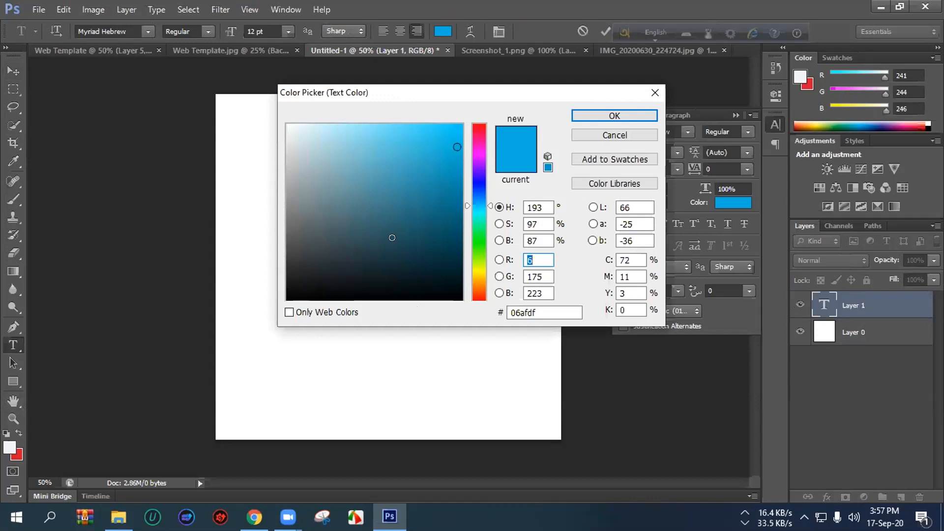
click(429, 256)
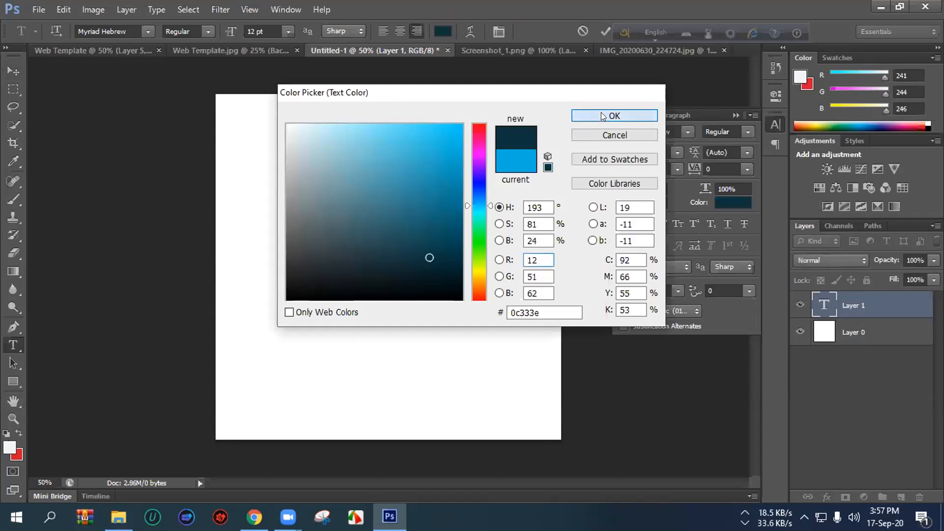
click(603, 116)
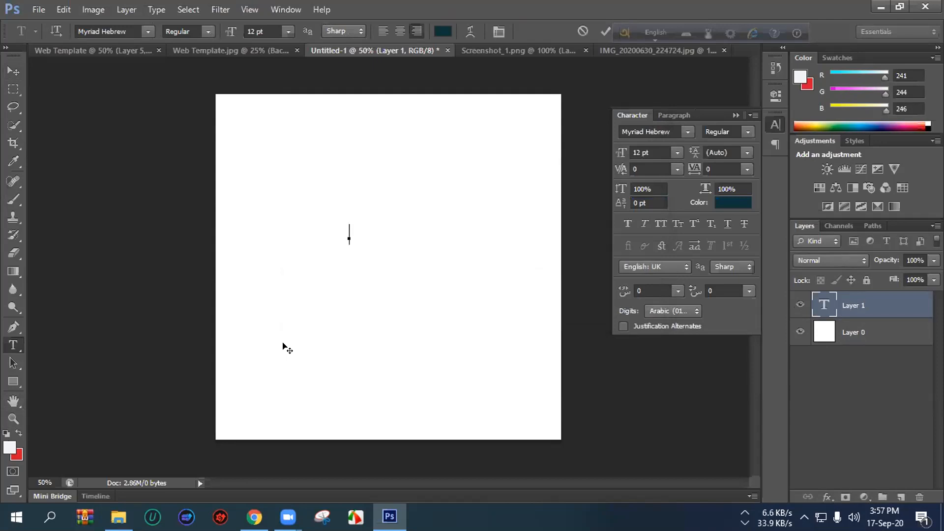
text(S)
click(10, 71)
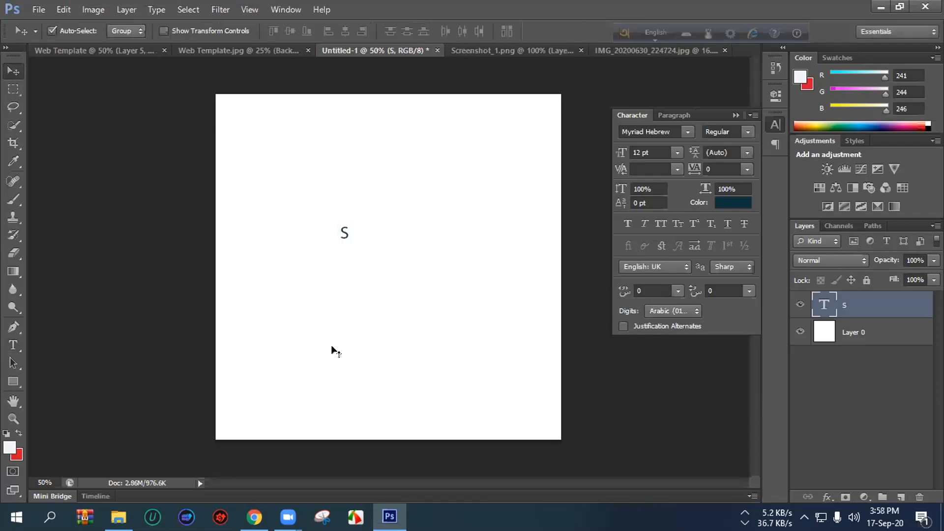
- Enlarge the S proportionally to about 1089% and move it slightly right on the canvas with Free Transform
key(ctrl+t)
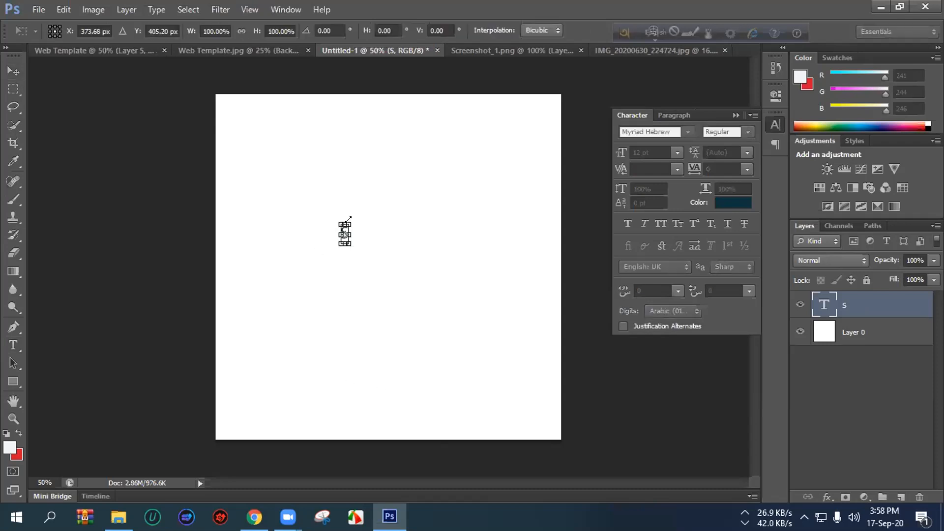
drag(344, 219, 416, 213)
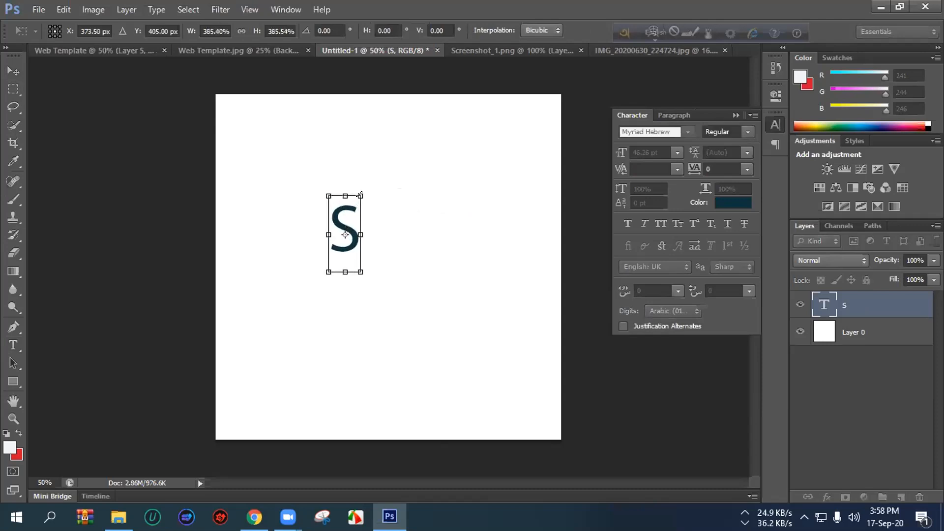
drag(360, 194, 481, 172)
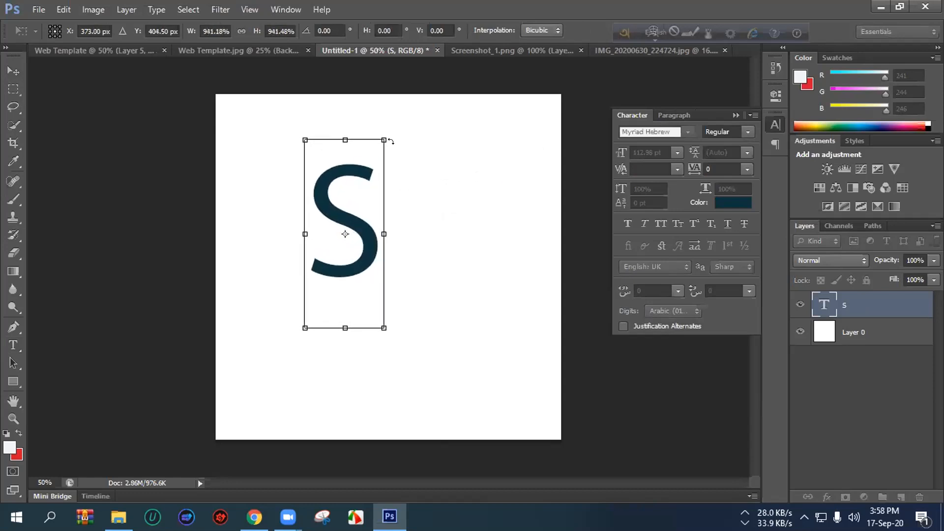
drag(382, 140, 394, 131)
drag(337, 168, 376, 174)
drag(428, 132, 435, 127)
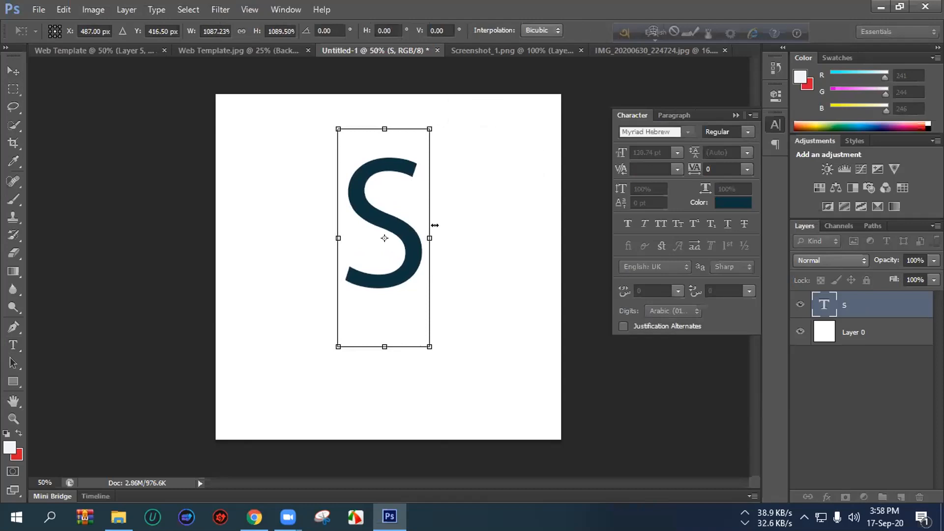
- Widen the S to about 1314% horizontally and apply the transform
drag(426, 236, 435, 237)
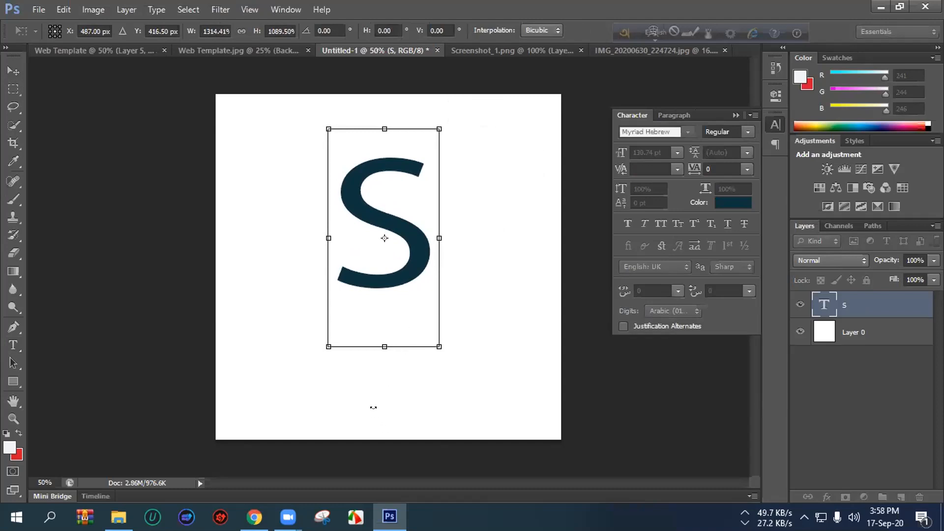
click(647, 23)
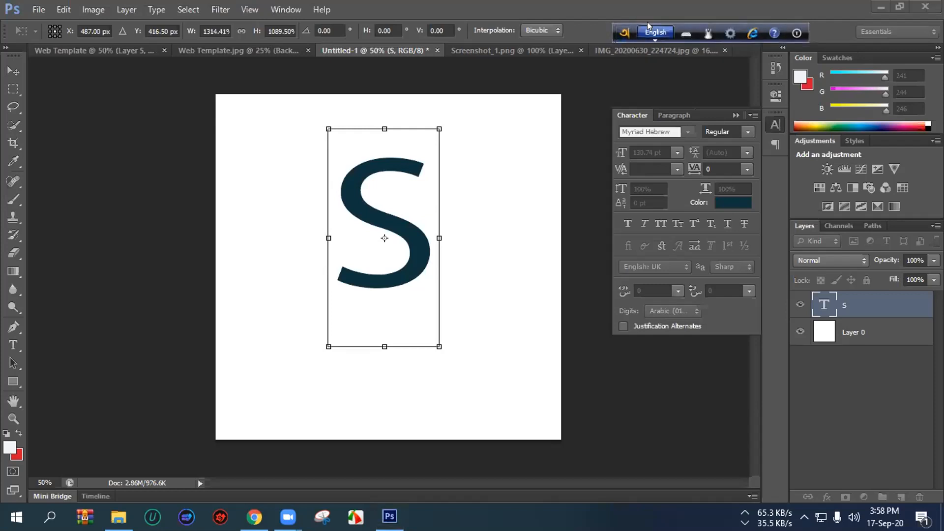
click(616, 25)
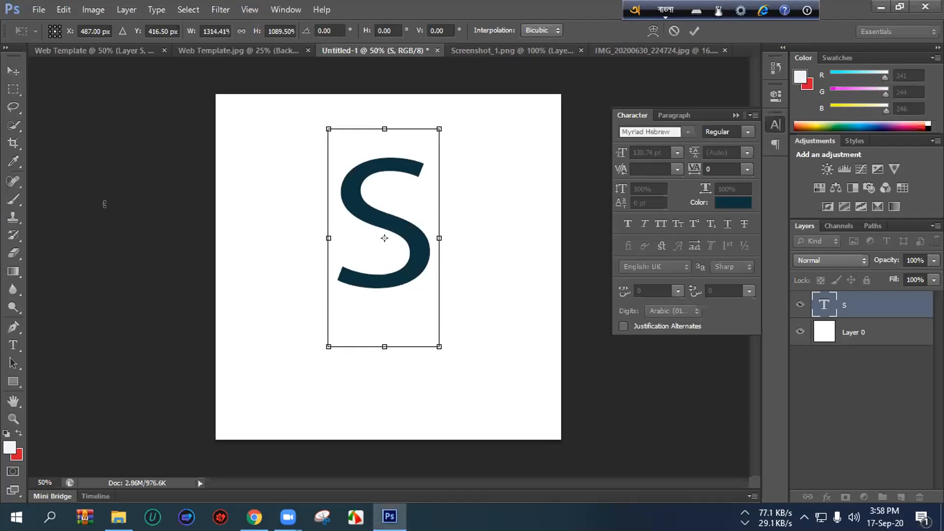
click(693, 31)
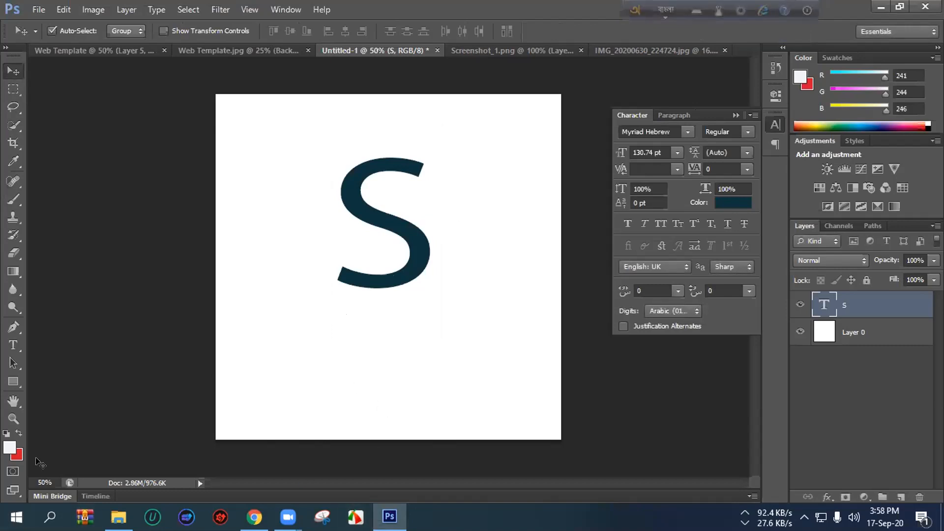
- Draw a closed, narrow curved Pen path rising from the lower end of the S to a point above its upper curve
click(13, 326)
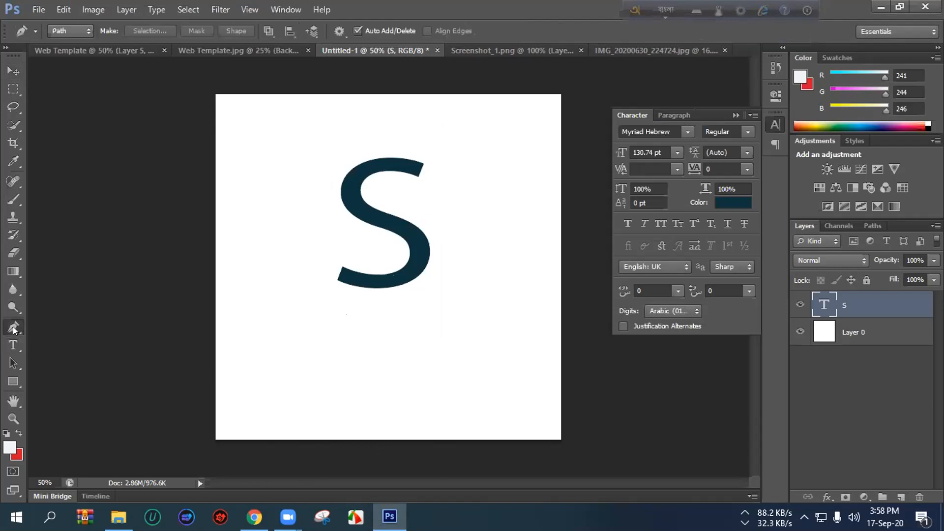
click(355, 284)
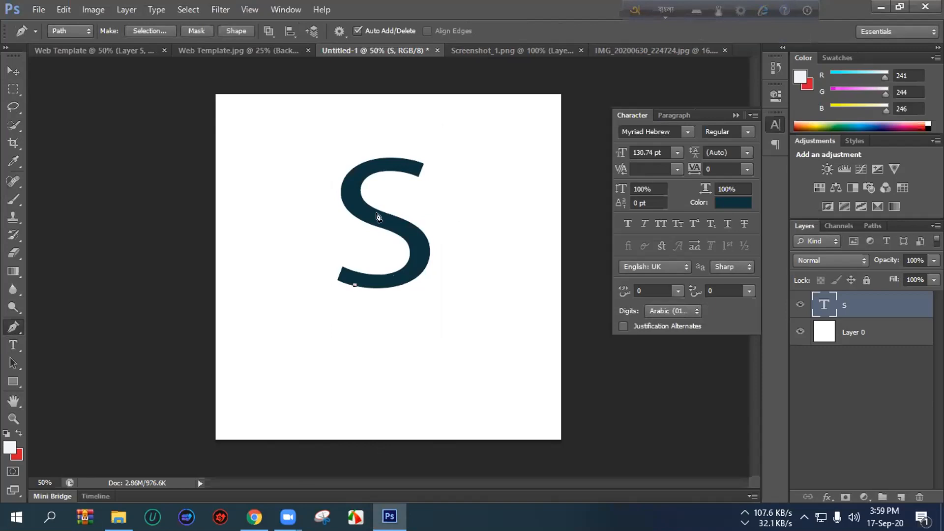
click(411, 130)
drag(412, 128, 458, 88)
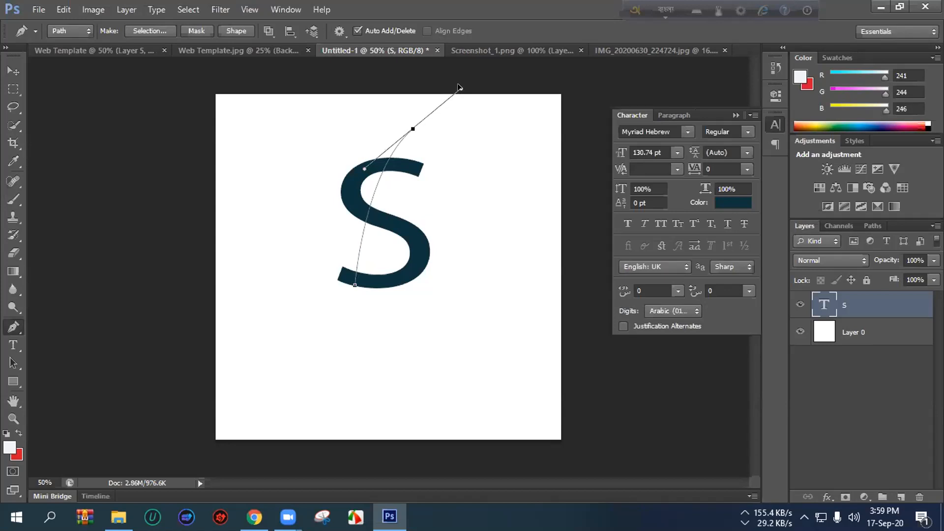
drag(459, 87, 412, 127)
click(355, 285)
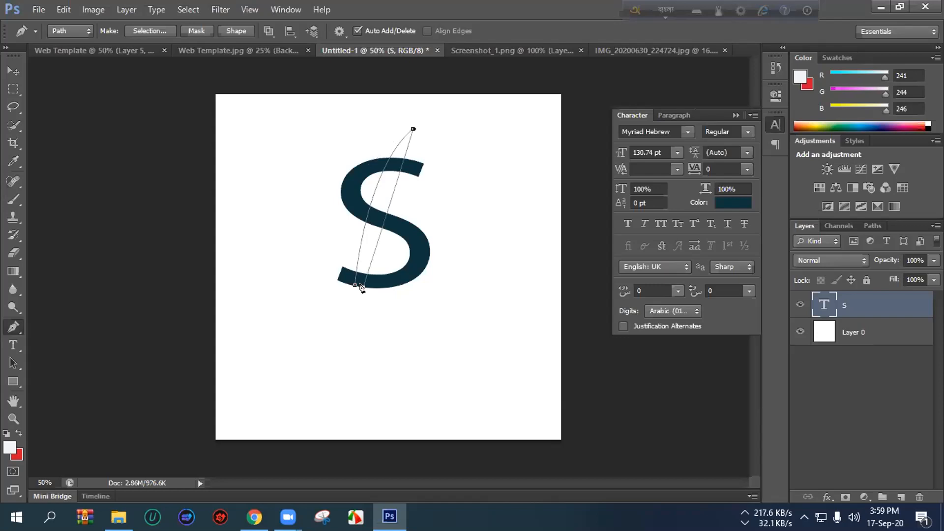
mouse_move(362, 287)
mouse_down()
mouse_move(359, 379)
mouse_move(349, 392)
mouse_move(348, 358)
mouse_move(355, 406)
mouse_move(361, 290)
mouse_up()
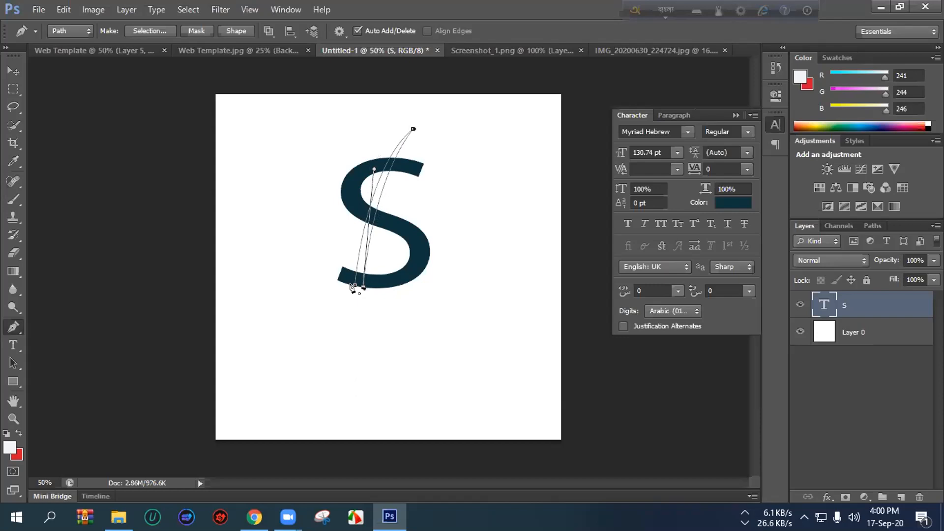
click(354, 284)
click(354, 285)
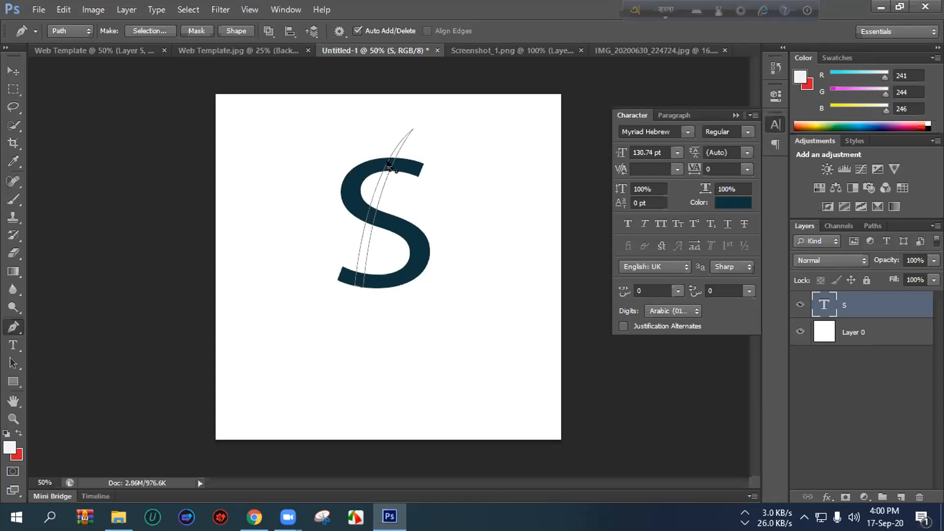
- Turn the curved path into a new anti-aliased selection with 0 pixels feather radius, and activate the Eraser tool
right_click(367, 229)
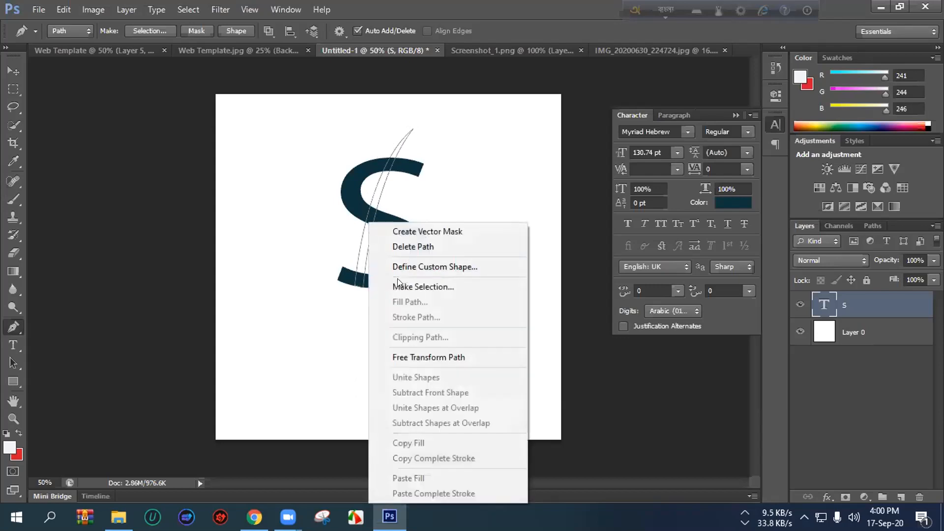
click(417, 285)
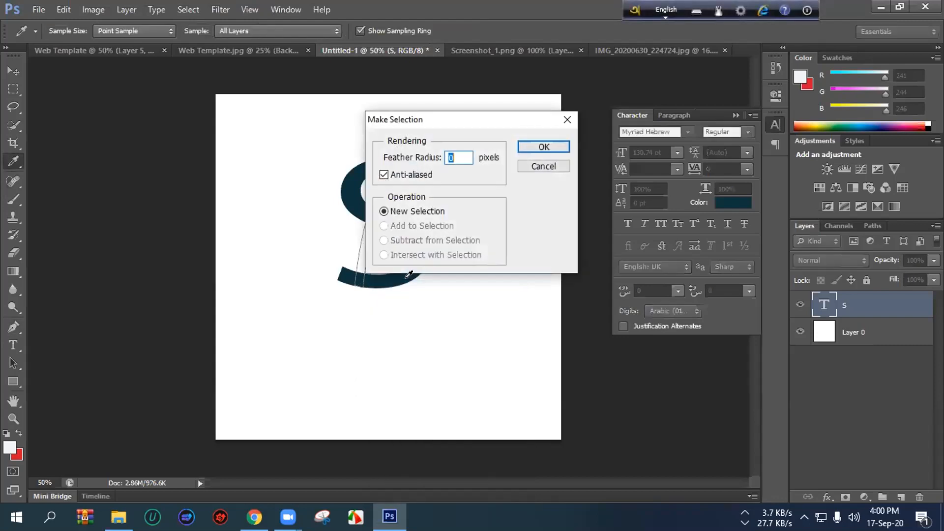
click(536, 147)
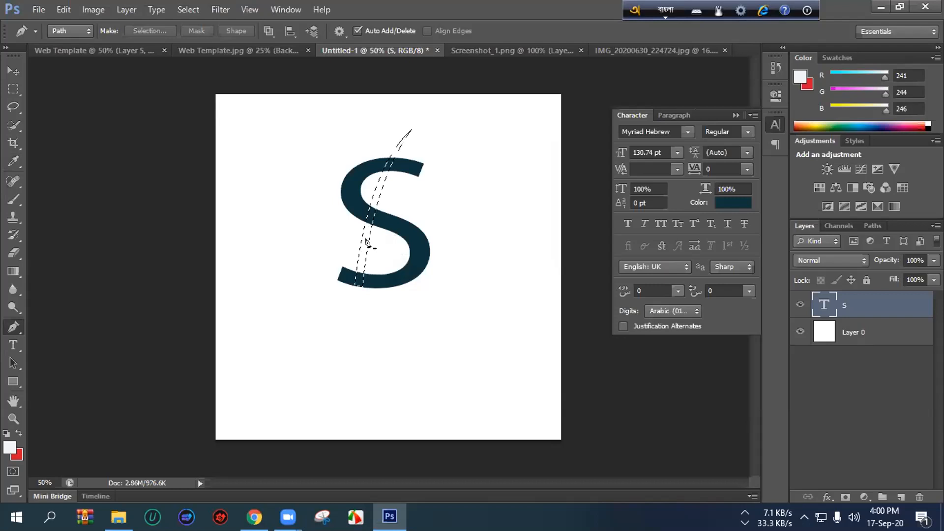
click(6, 254)
click(61, 248)
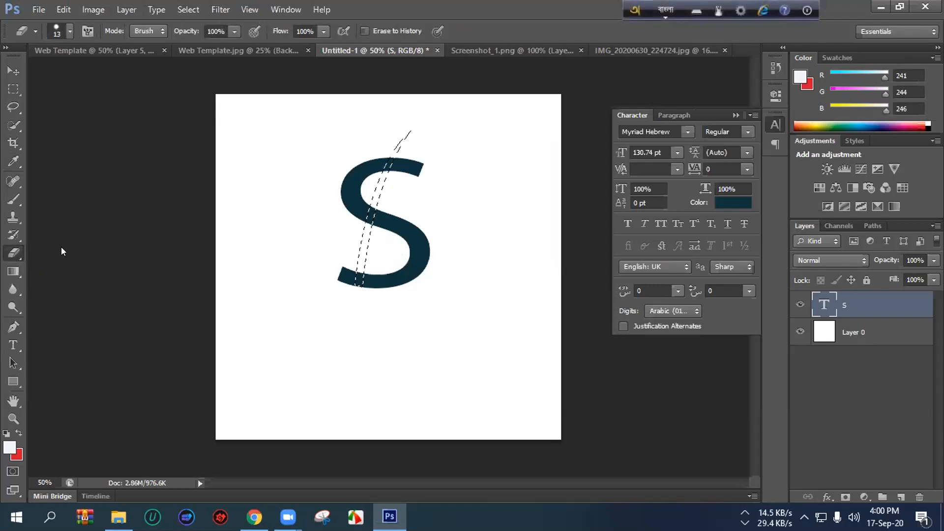
- Rasterize the S type layer and erase the selected curved strip through the letter with a 36 px eraser
click(68, 32)
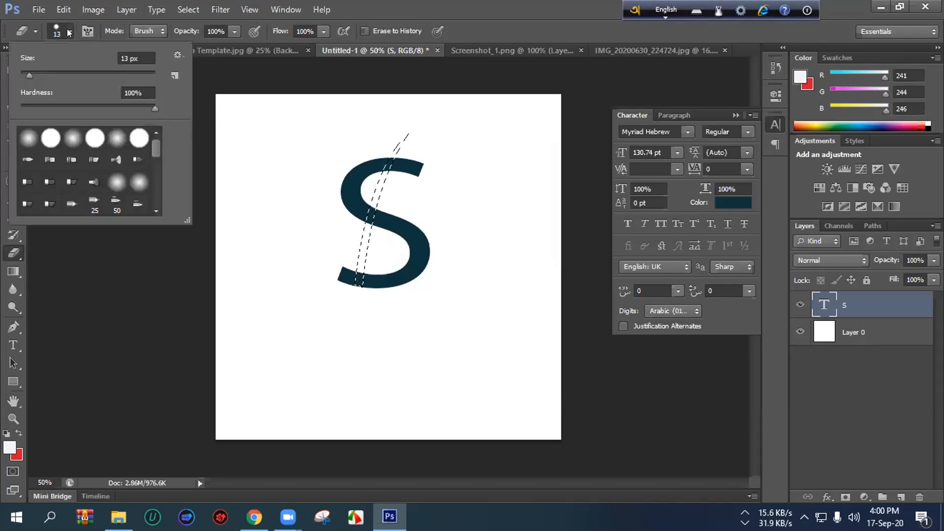
click(25, 71)
drag(26, 72, 44, 73)
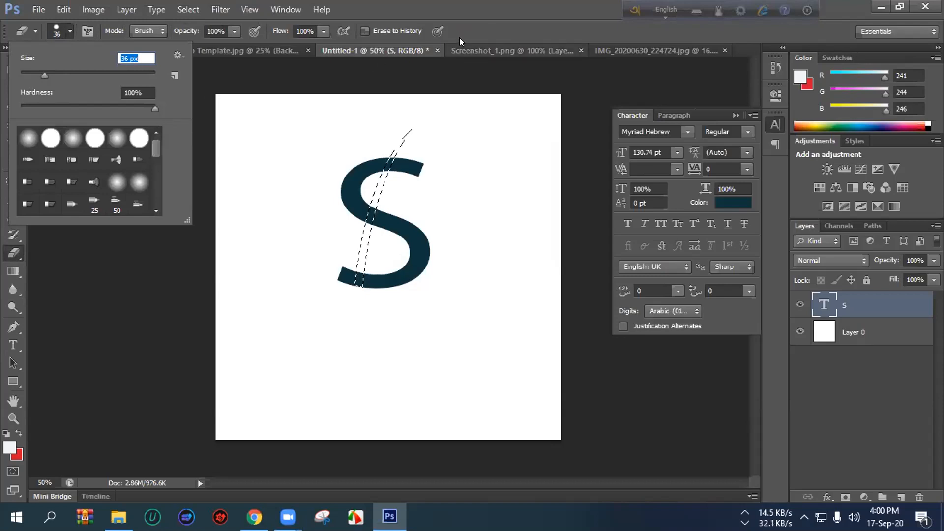
click(481, 26)
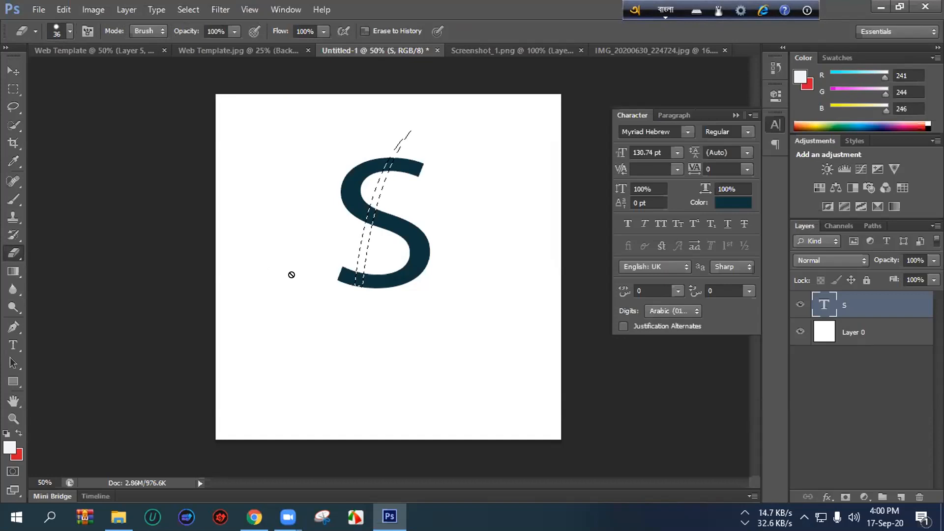
click(369, 209)
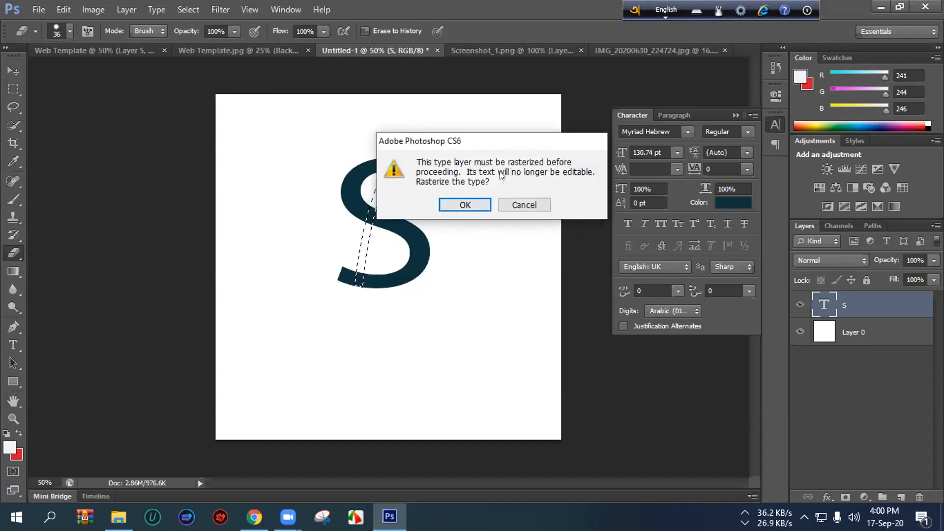
click(466, 204)
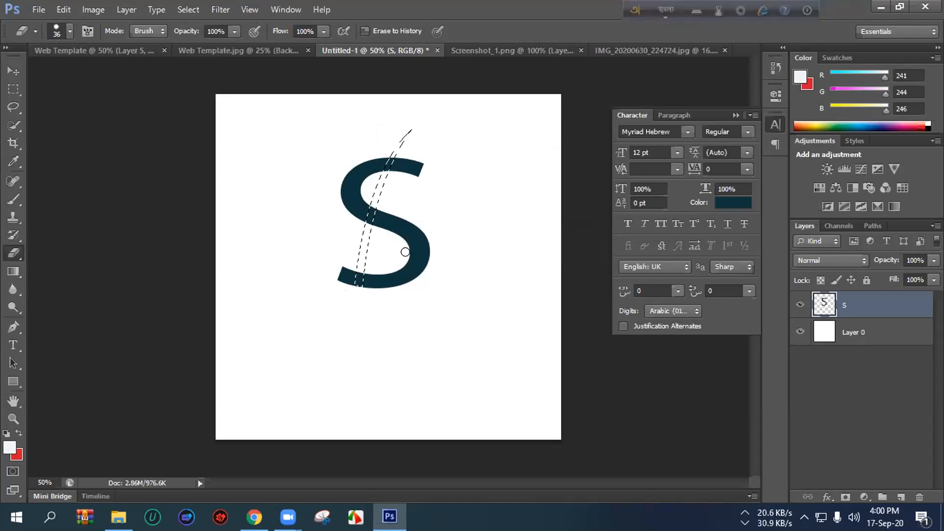
mouse_move(351, 264)
mouse_down()
mouse_move(369, 186)
mouse_move(400, 131)
mouse_up()
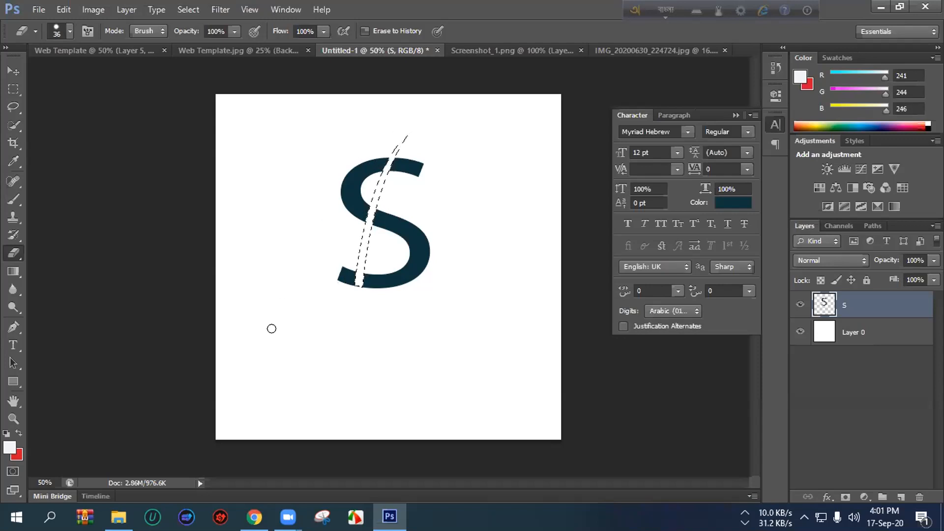
- Activate the Brush tool and set the foreground color to dark teal #09232a
click(8, 70)
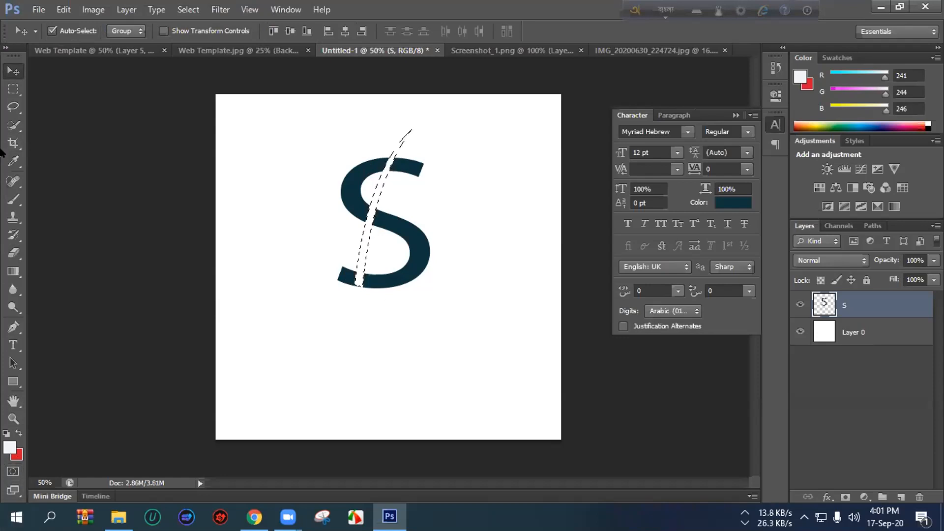
click(14, 201)
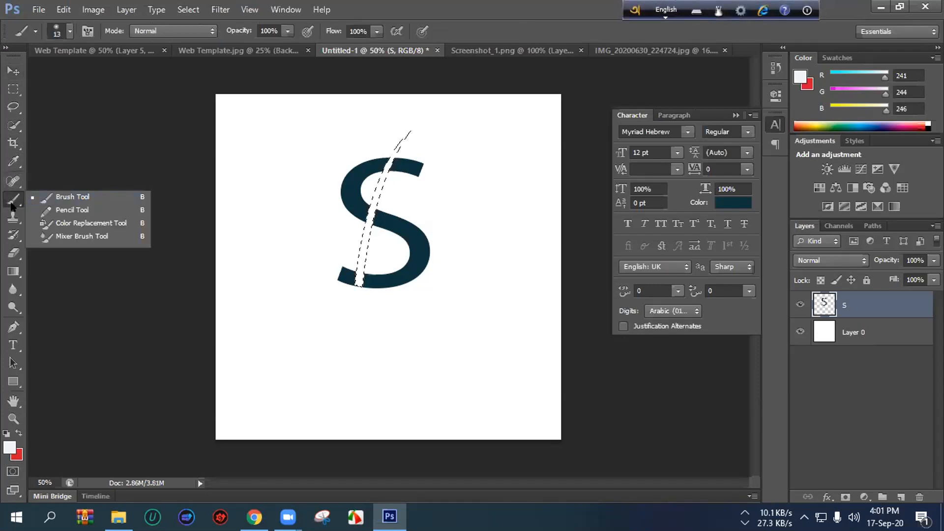
click(73, 195)
key(alt+shift)
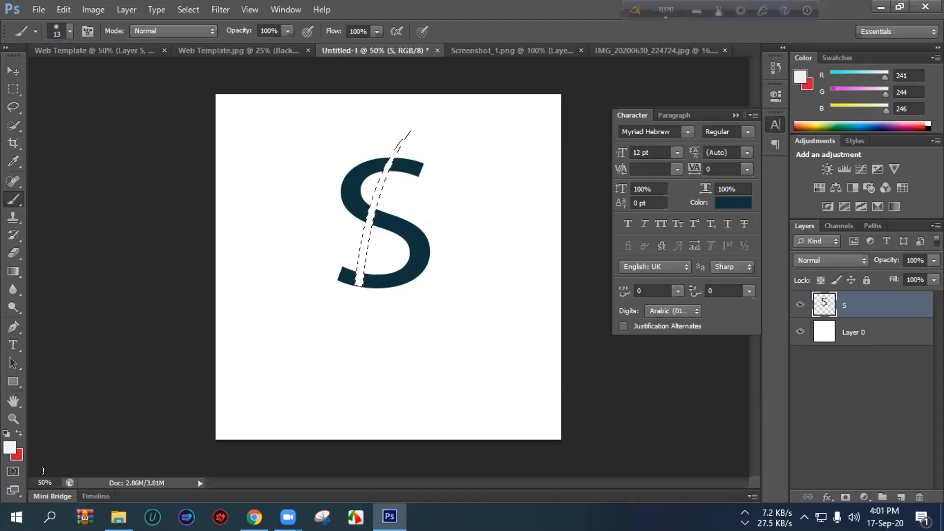
click(7, 448)
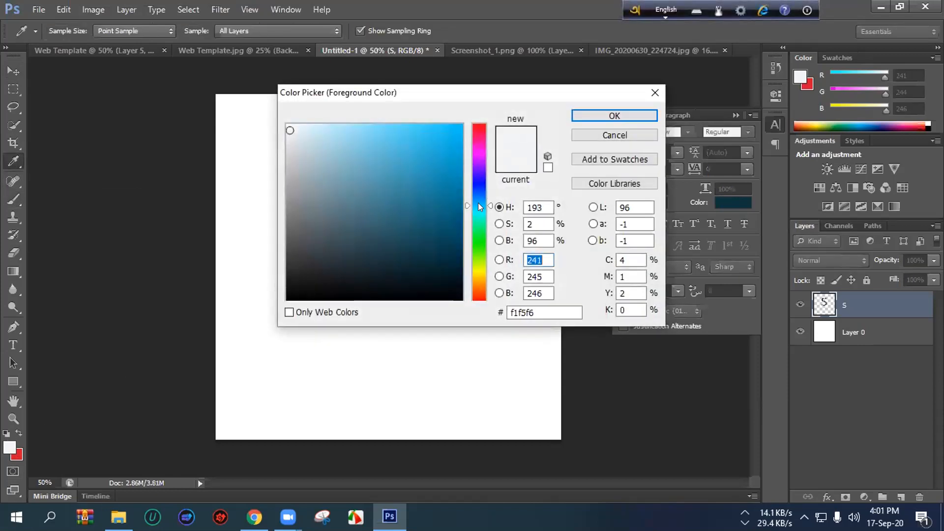
click(423, 272)
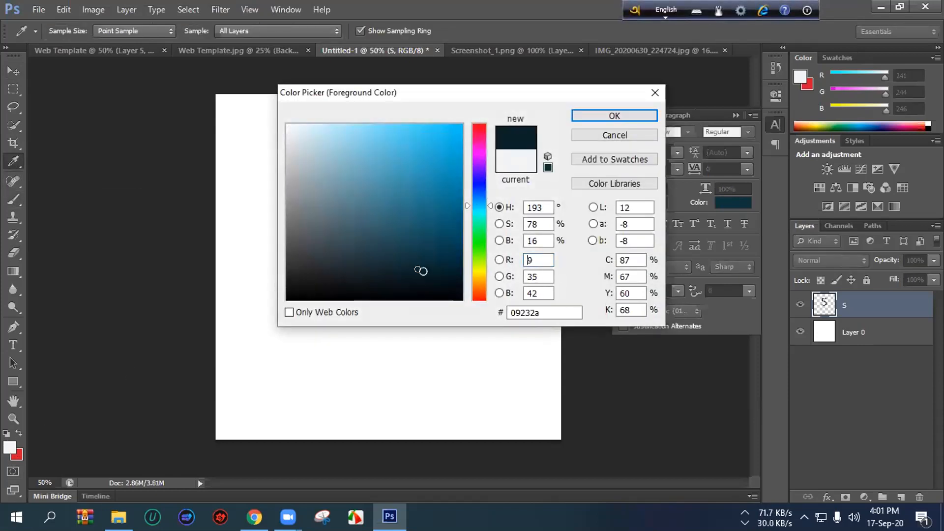
click(600, 115)
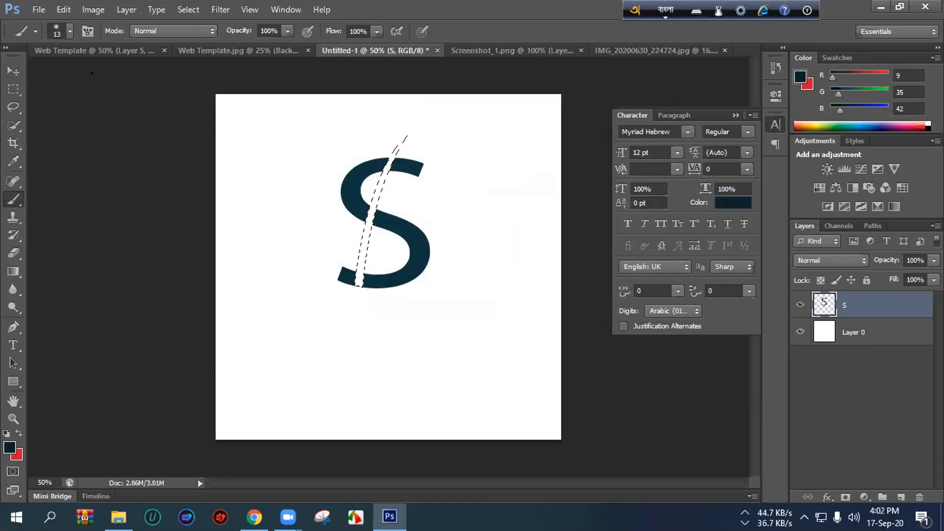
- Paint the whole selected curved strip across the S with a 59 px soft brush in the foreground color
click(57, 30)
click(58, 73)
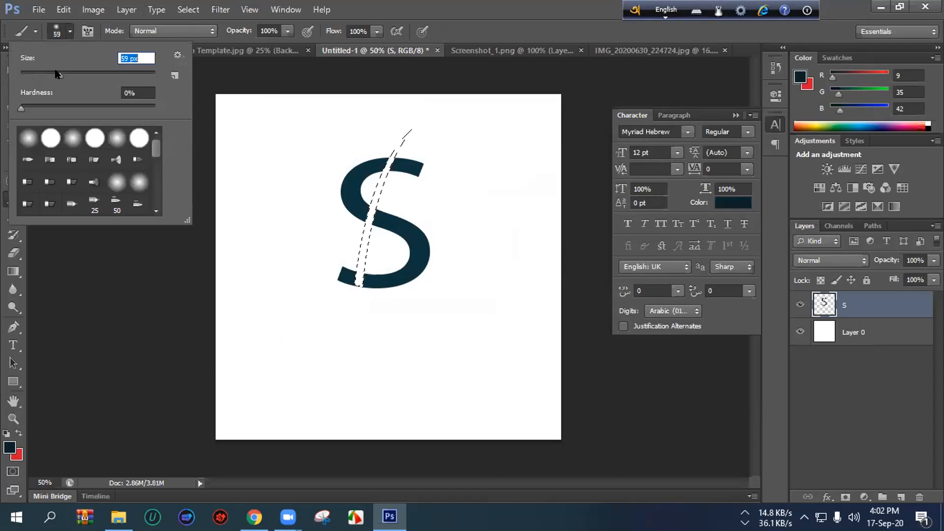
click(433, 32)
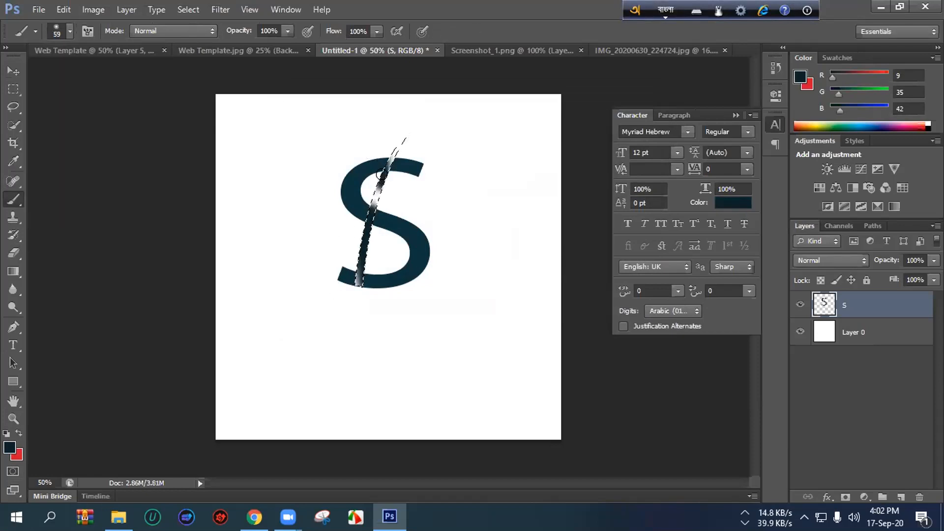
drag(371, 200, 352, 284)
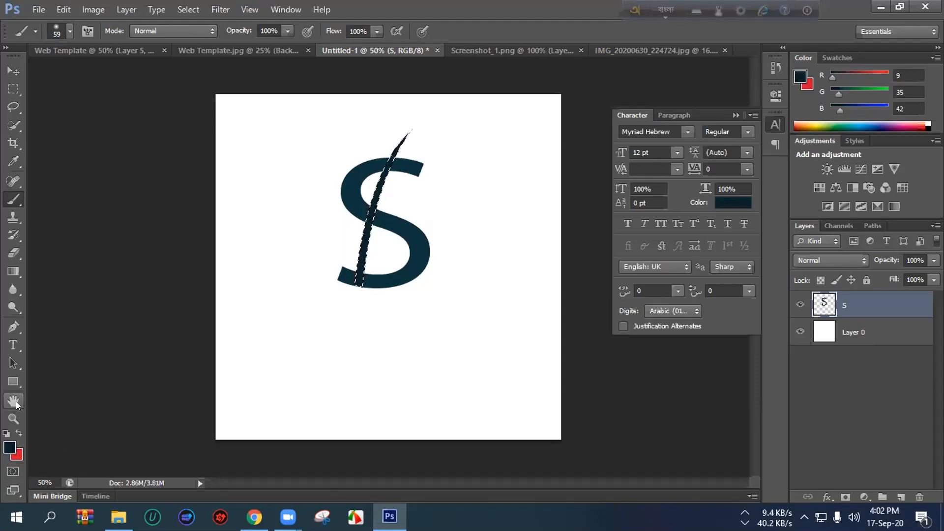
- Set the foreground color to #0c333e by sampling it from the body of the S
click(12, 163)
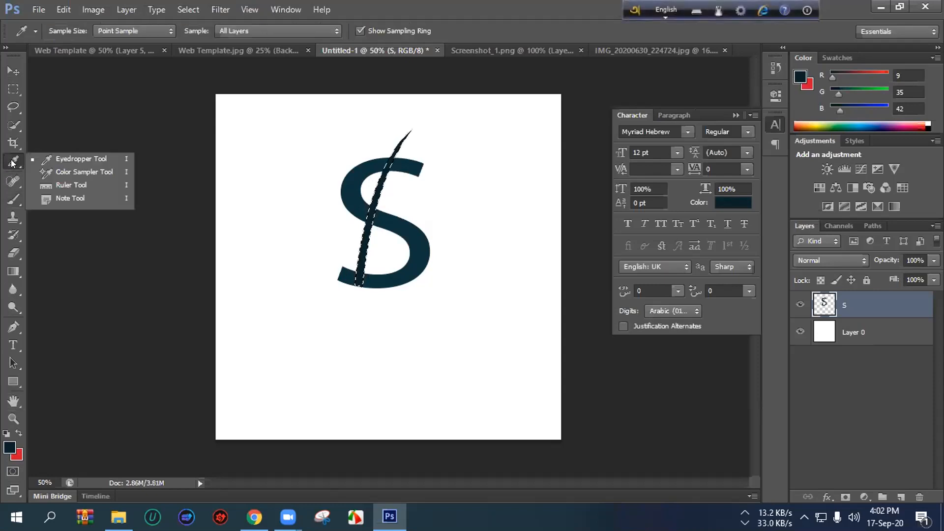
click(69, 158)
key(F12)
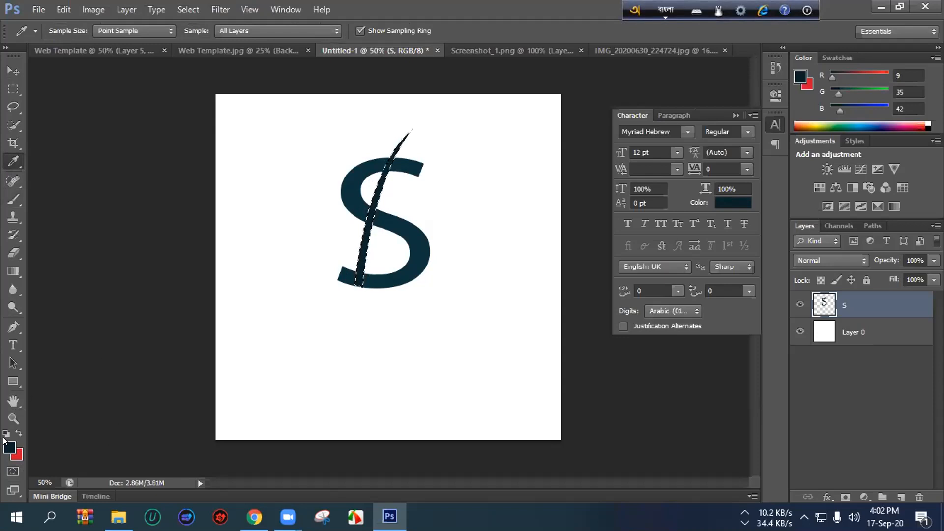
key(F12)
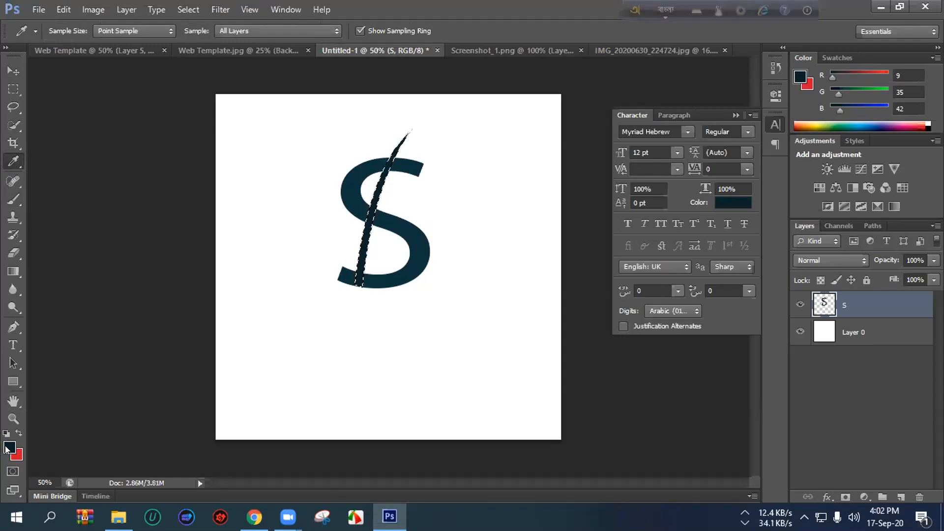
click(6, 449)
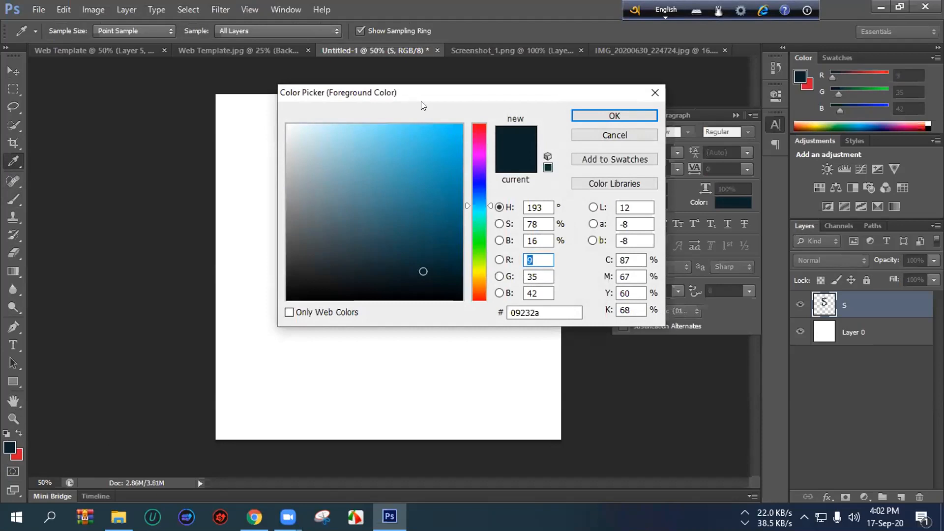
drag(420, 97, 589, 145)
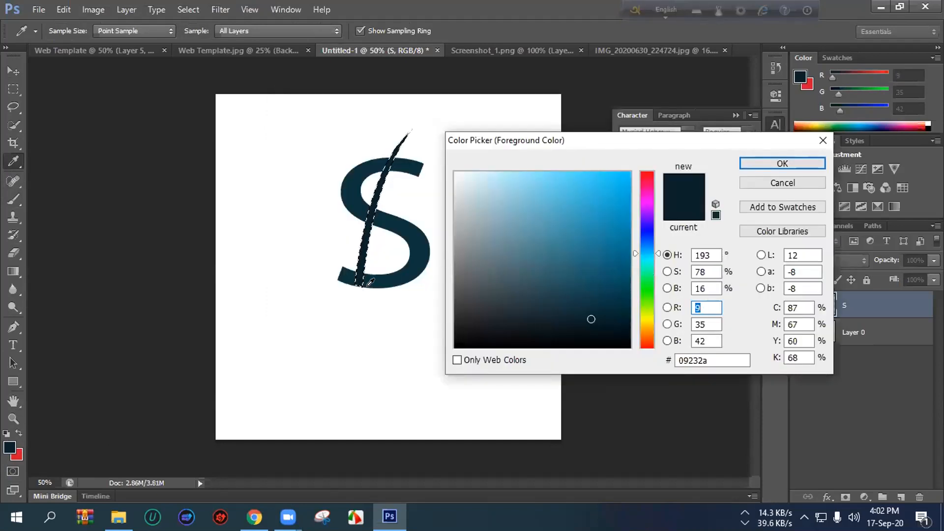
click(415, 230)
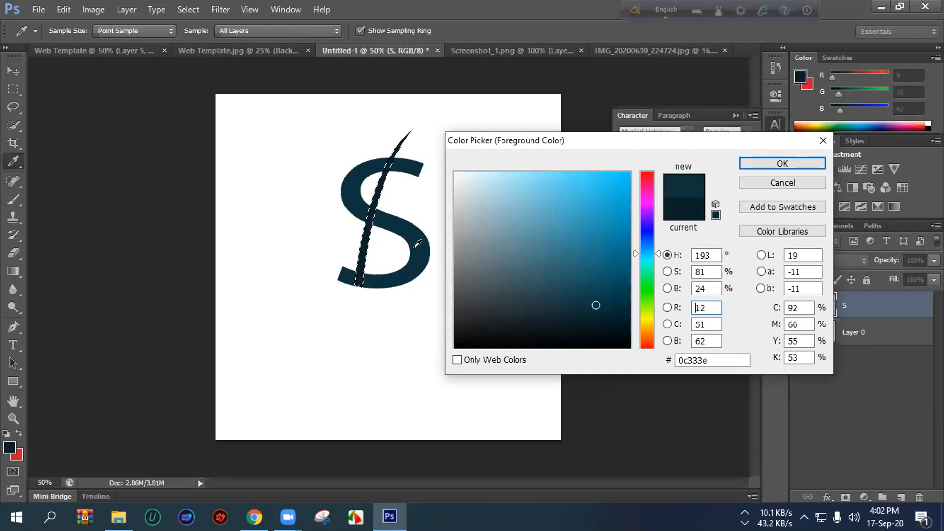
click(760, 164)
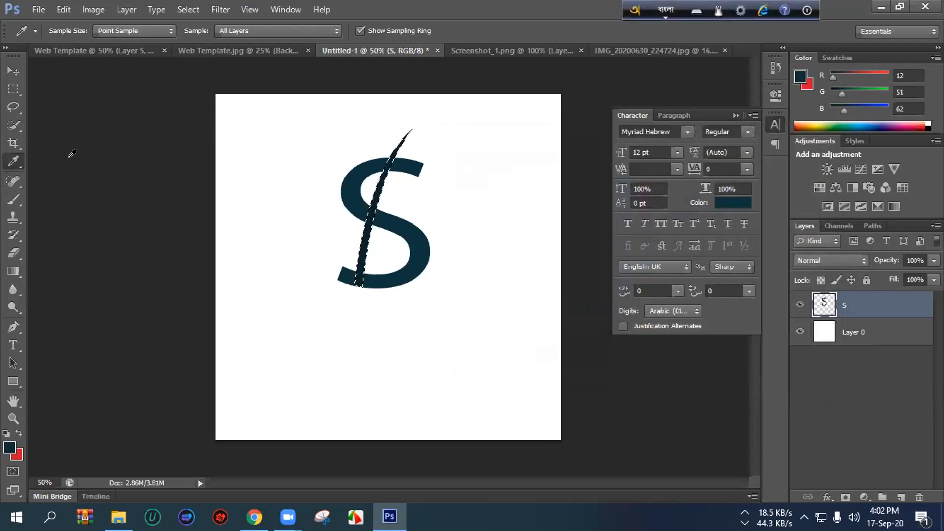
- Fill the selected curved strip with the sampled foreground color using the Paint Bucket tool
drag(14, 199, 60, 191)
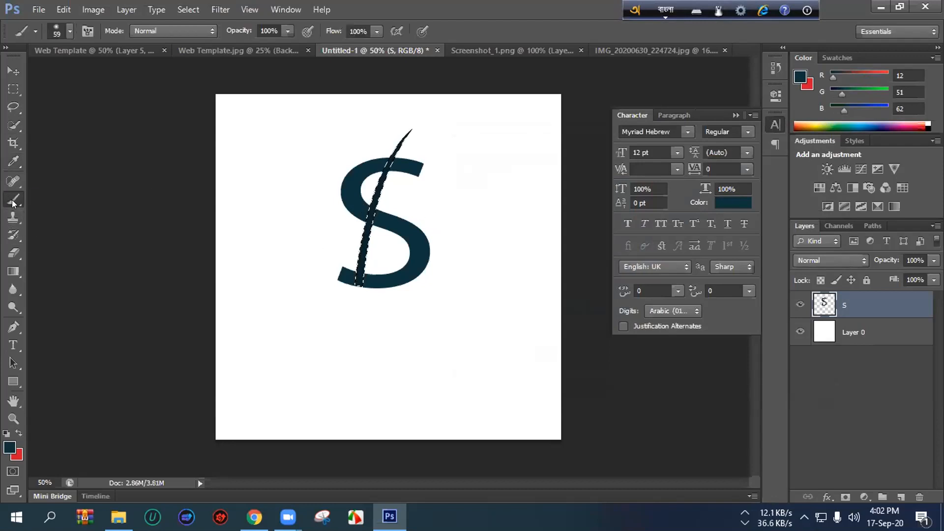
drag(12, 203, 16, 201)
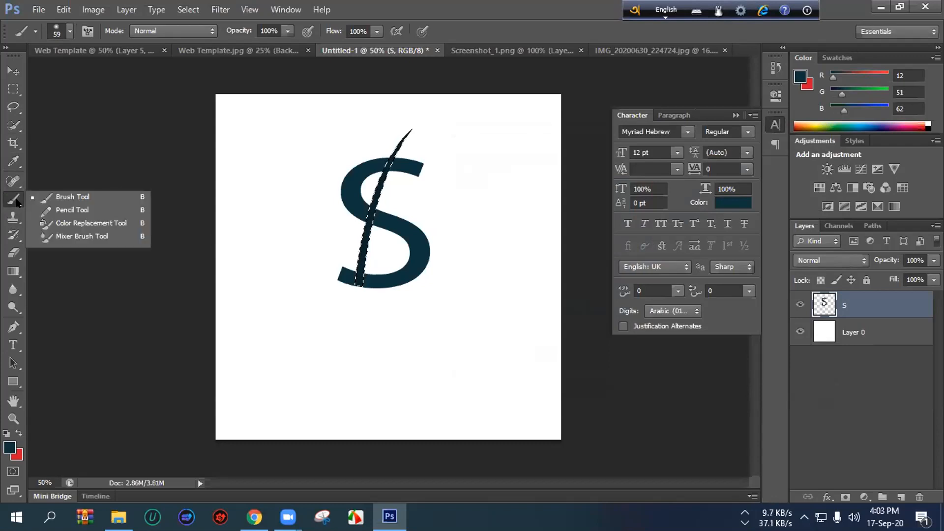
click(8, 156)
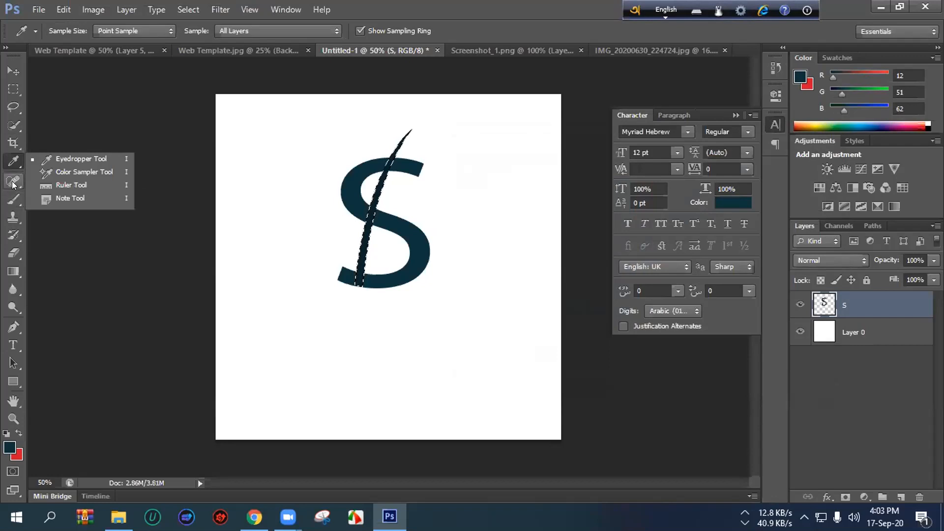
click(13, 291)
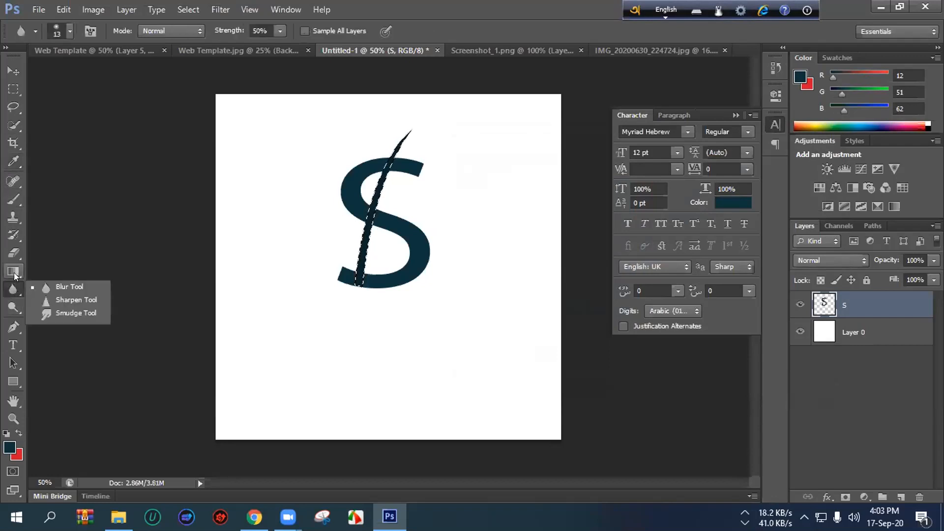
click(15, 253)
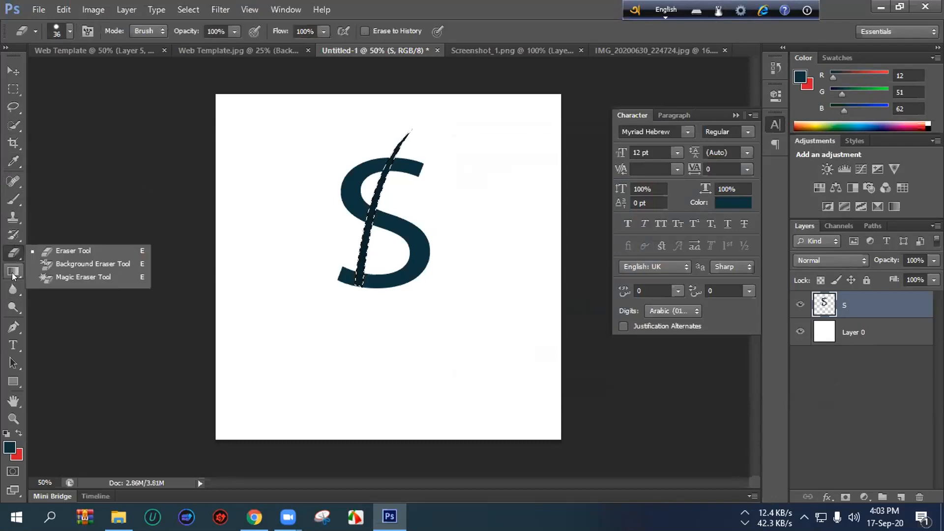
click(13, 273)
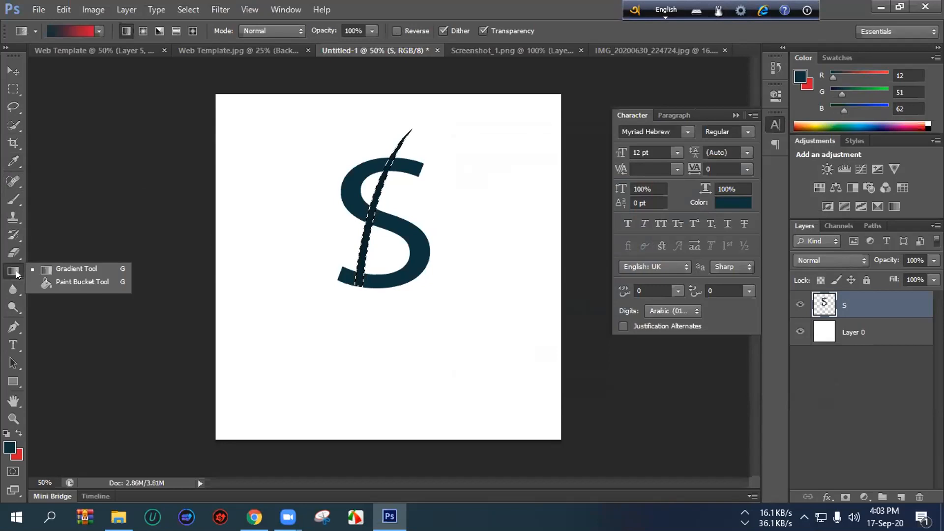
click(79, 281)
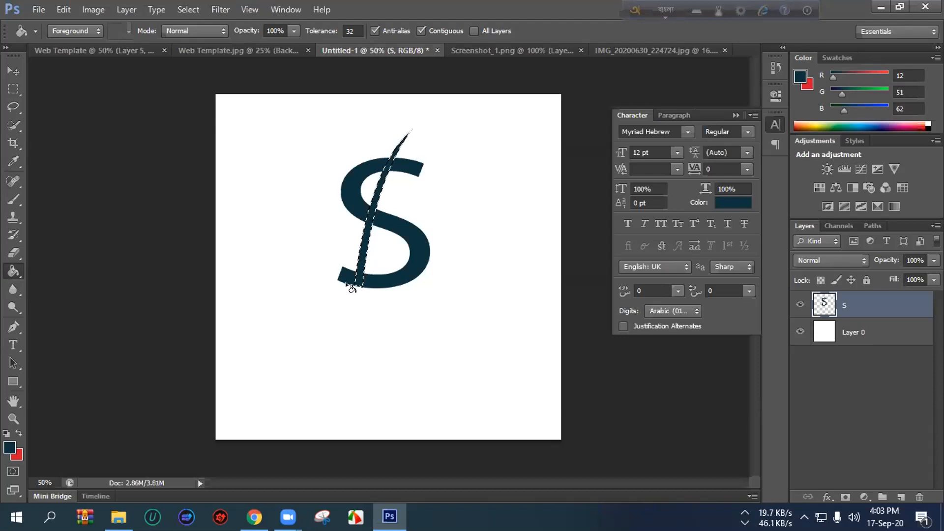
click(364, 257)
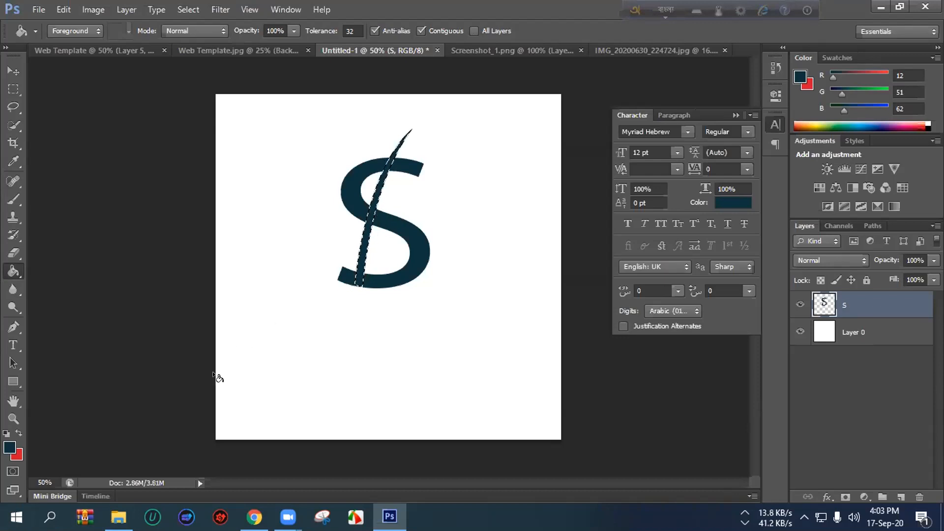
- Add a new layer above the S layer and try to cut the selected strip on it
click(900, 497)
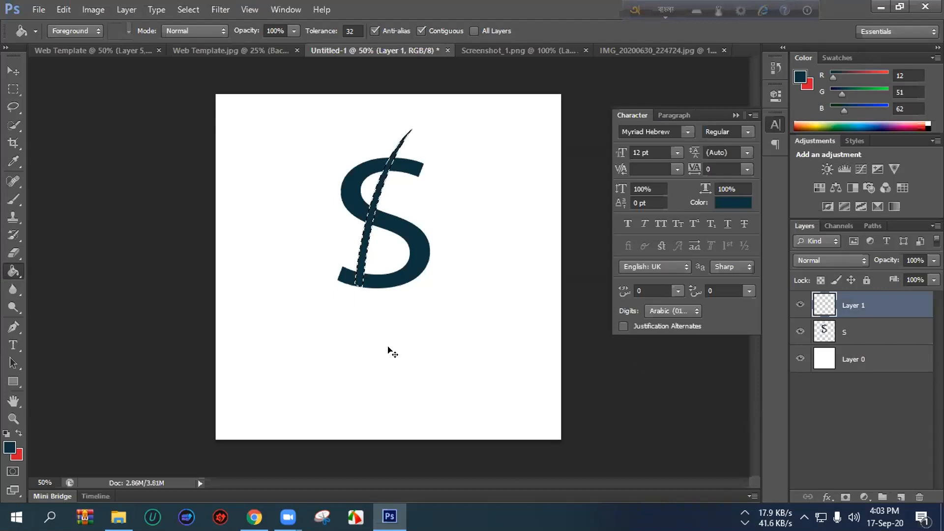
key(ctrl+x)
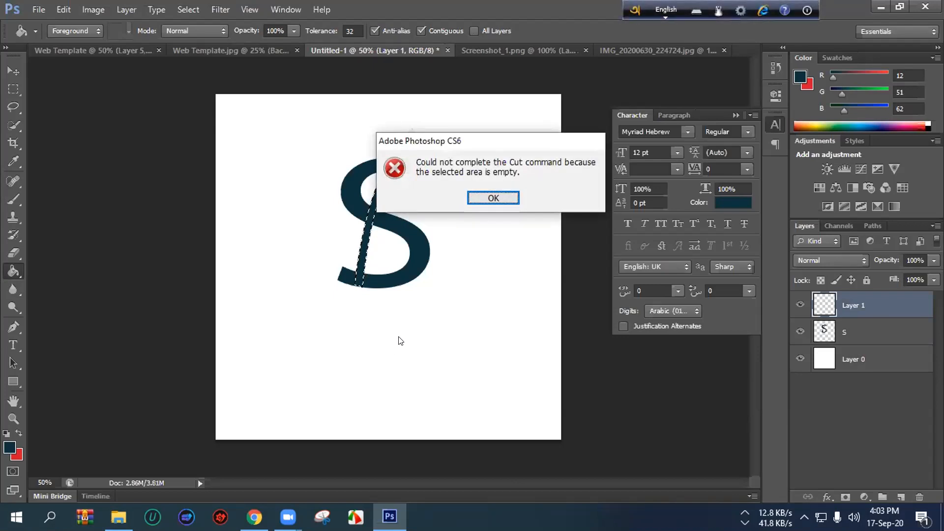
click(492, 198)
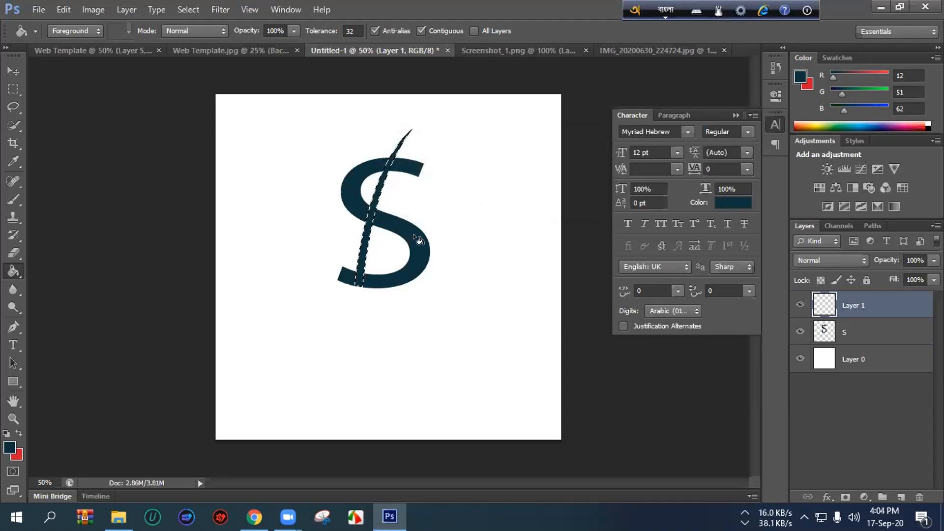
- Make the S layer active by picking the letter on the canvas, and drop and restore the curved strip selection
key(v)
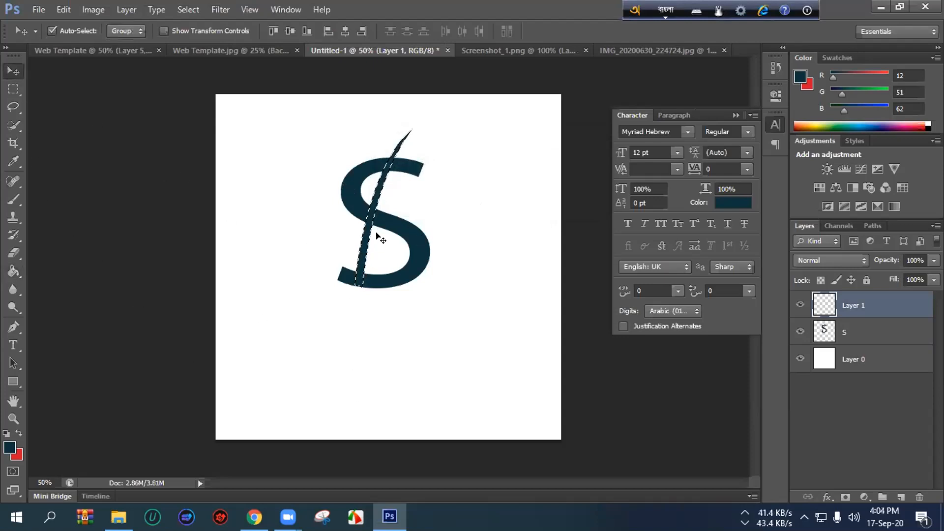
click(393, 228)
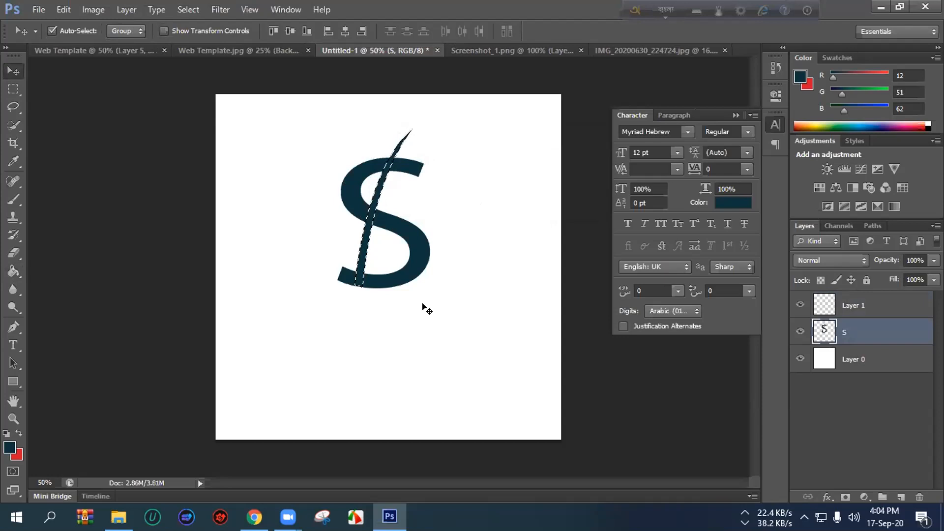
key(ctrl+d)
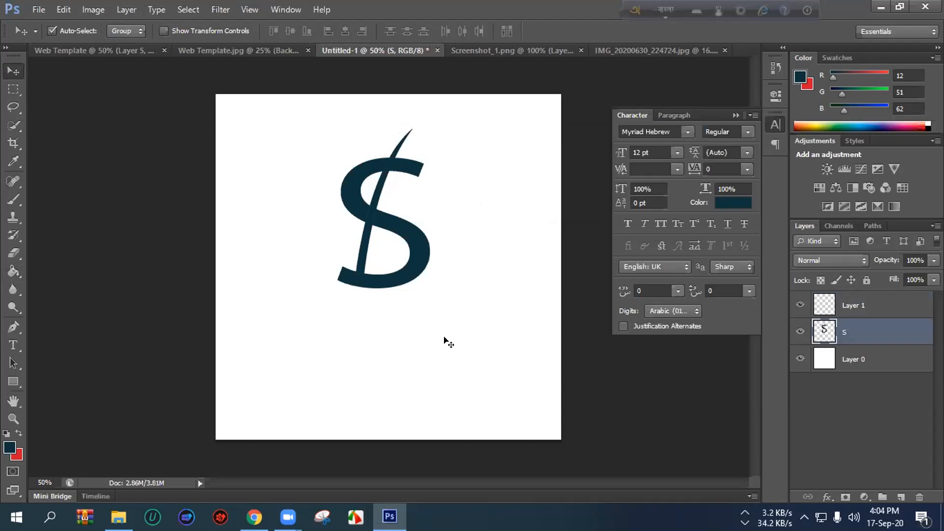
key(ctrl+shift+d)
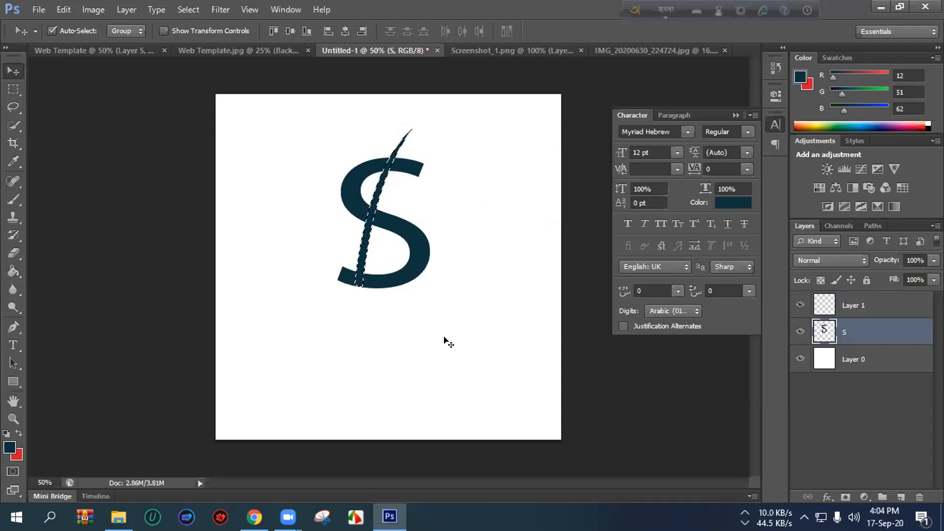
click(894, 495)
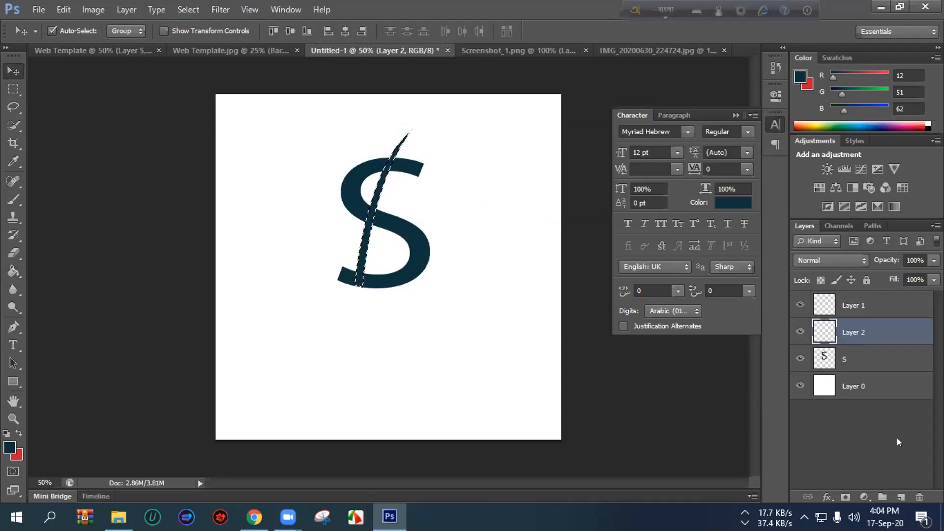
click(919, 497)
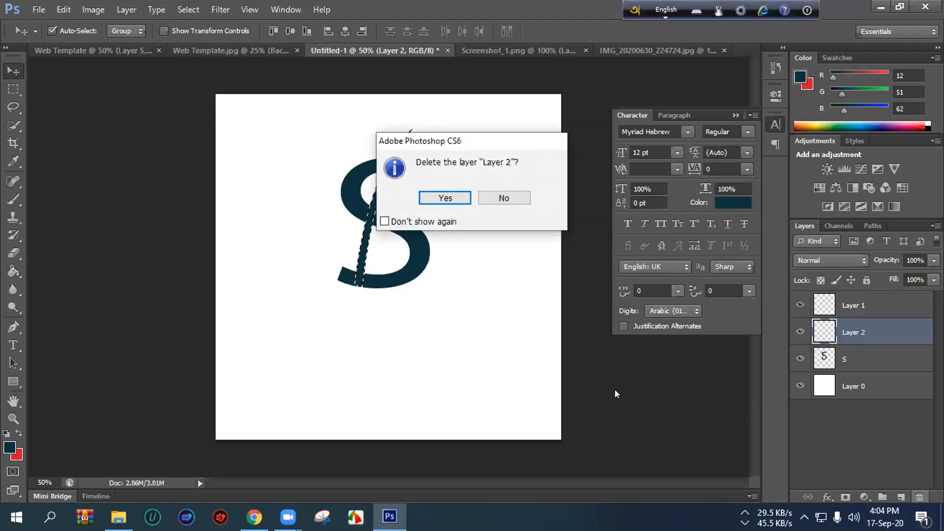
click(455, 200)
click(918, 496)
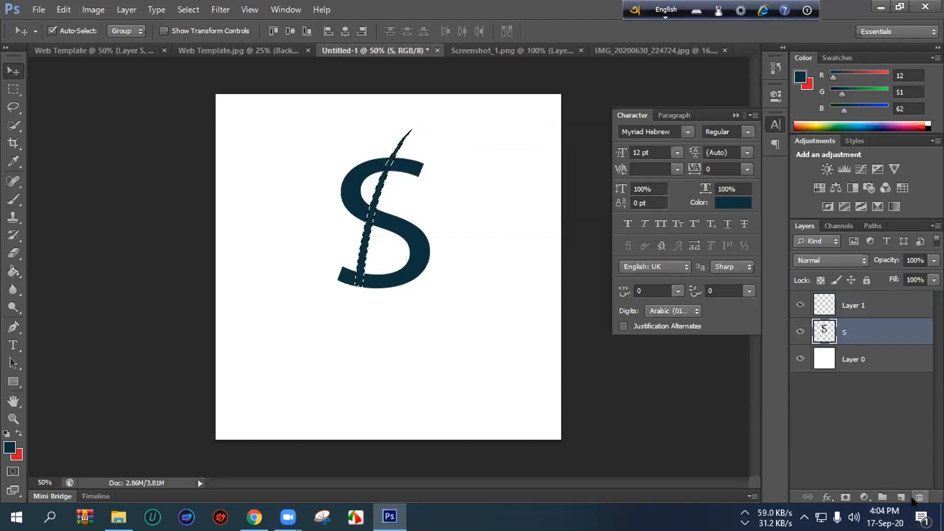
click(444, 198)
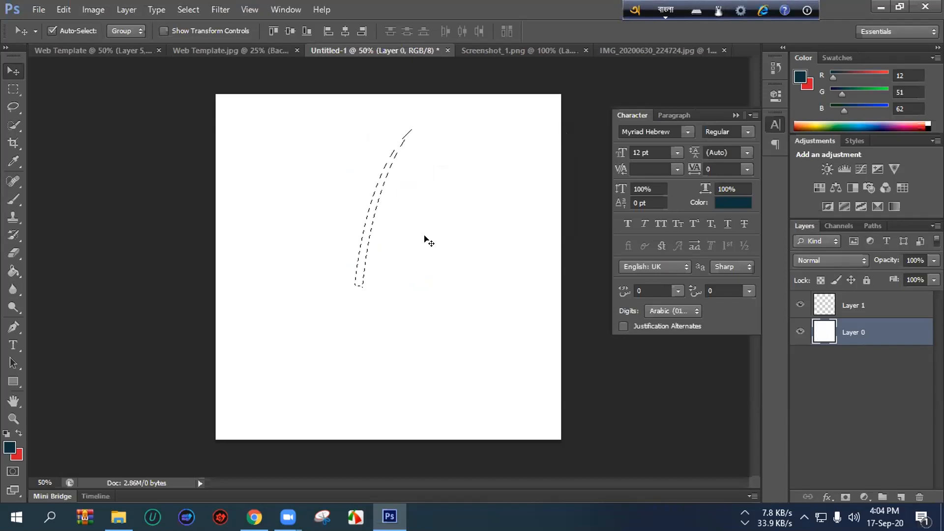
key(ctrl+z)
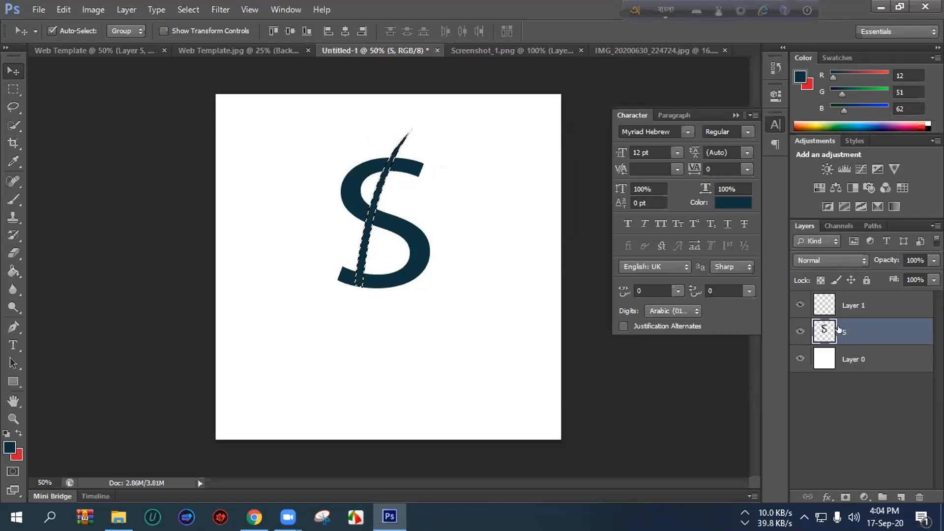
- Delete the selected strip from the S layer and fill the selection on Layer 1 with the foreground color using the Paint Bucket
key(Delete)
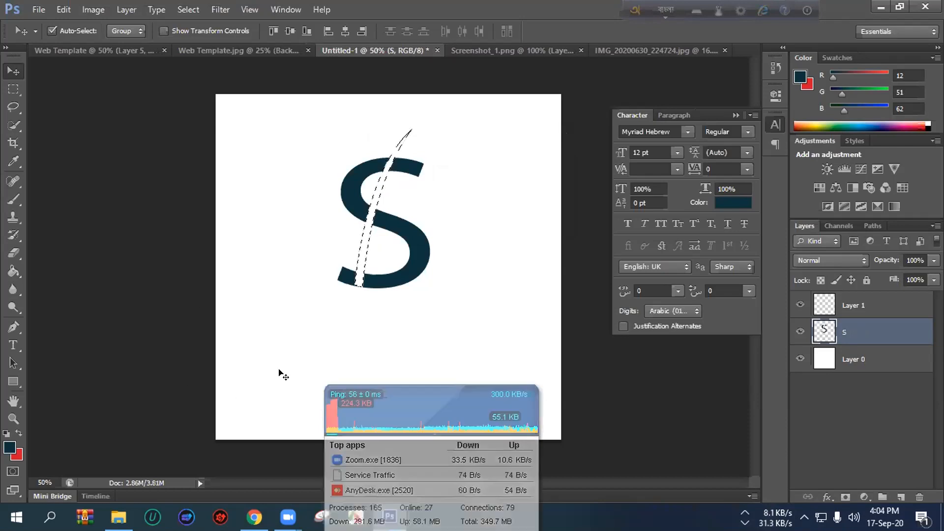
click(849, 306)
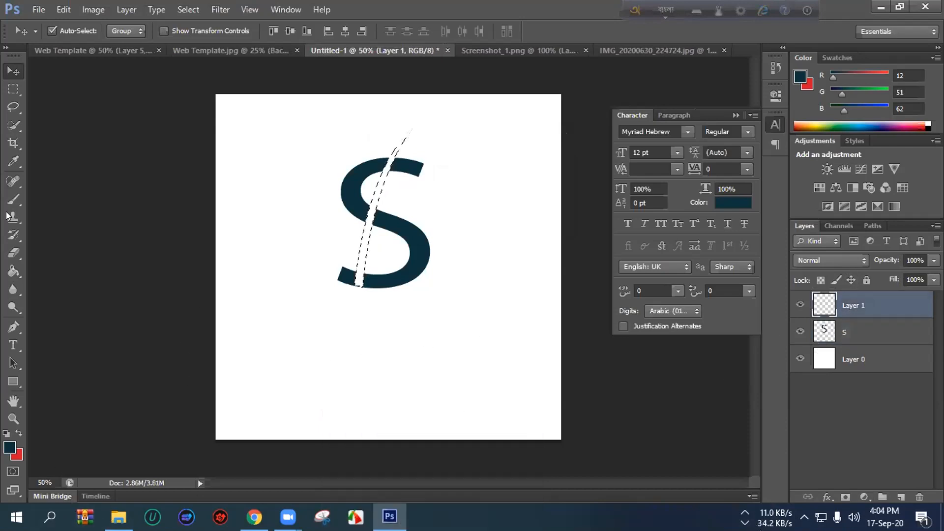
click(5, 272)
click(79, 280)
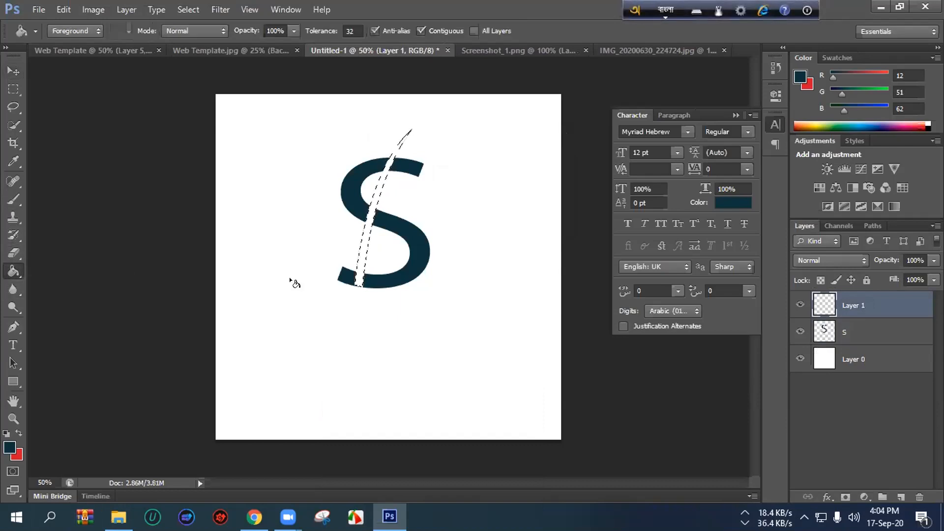
click(365, 261)
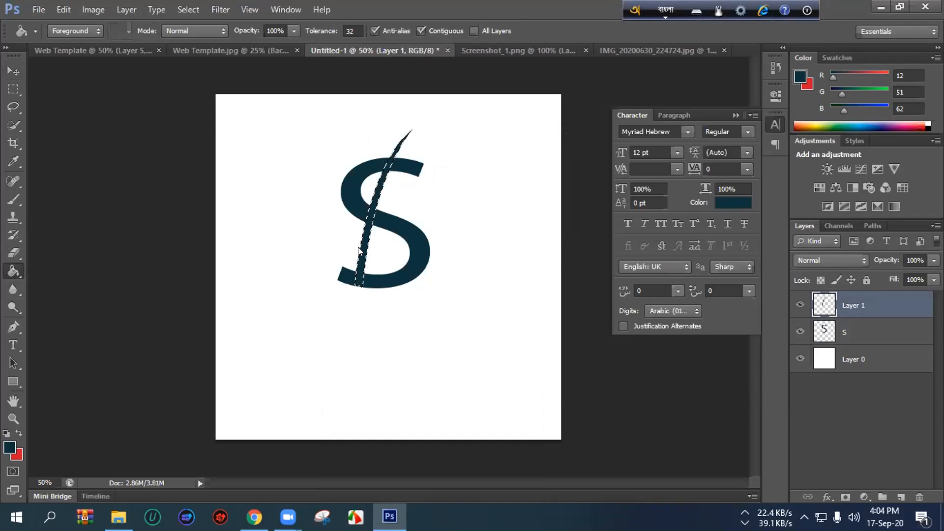
- Deselect the strip and nudge it sideways on Layer 1 to open a thin white gap along its left edge
click(14, 71)
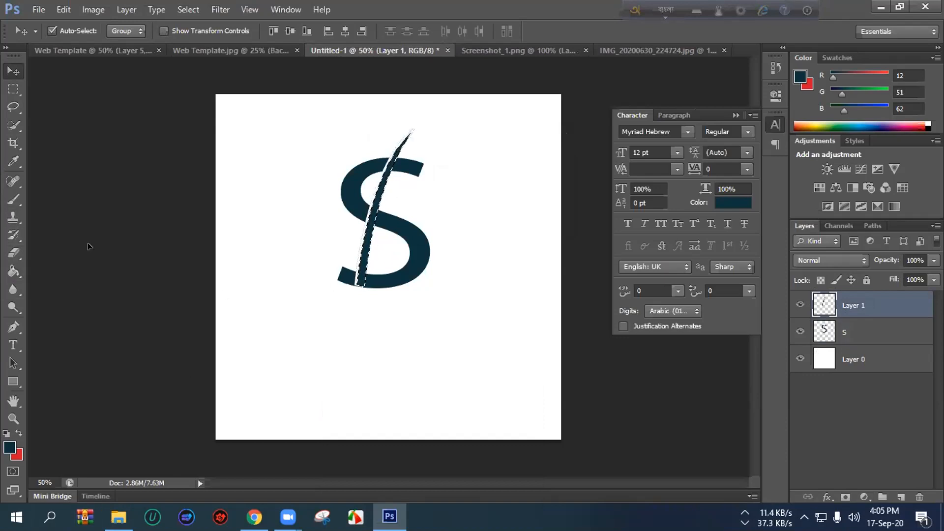
key(ctrl+d)
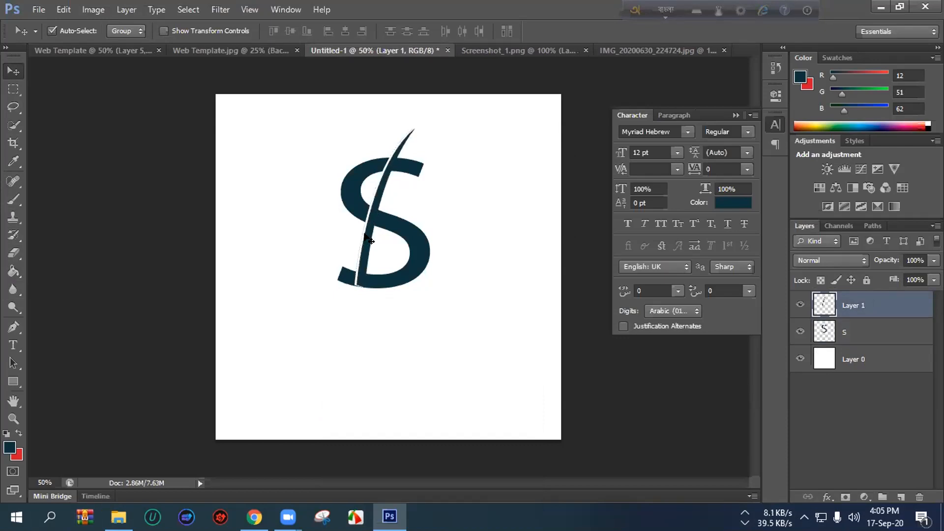
key(Right)
key(Right)
key(Right)
key(Right)
key(Right)
key(Right)
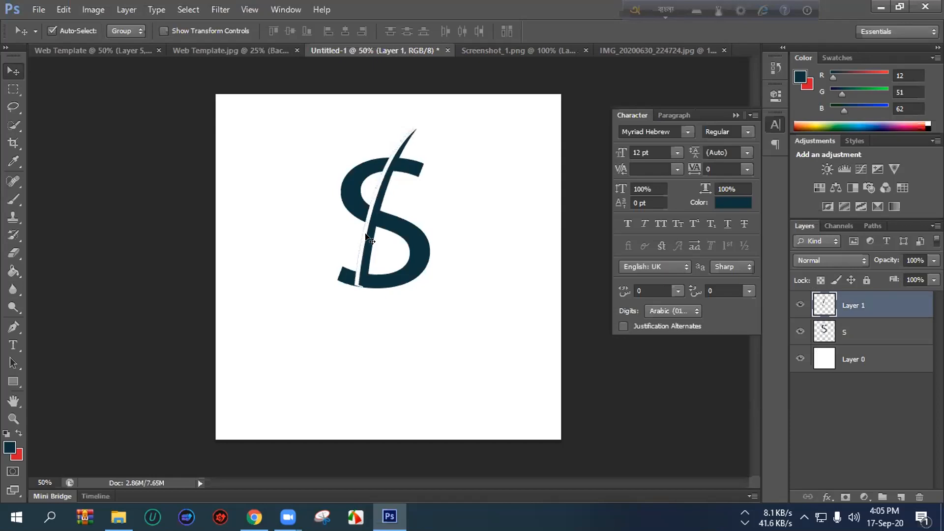
key(Right)
key(Right)
key(Right)
key(Right)
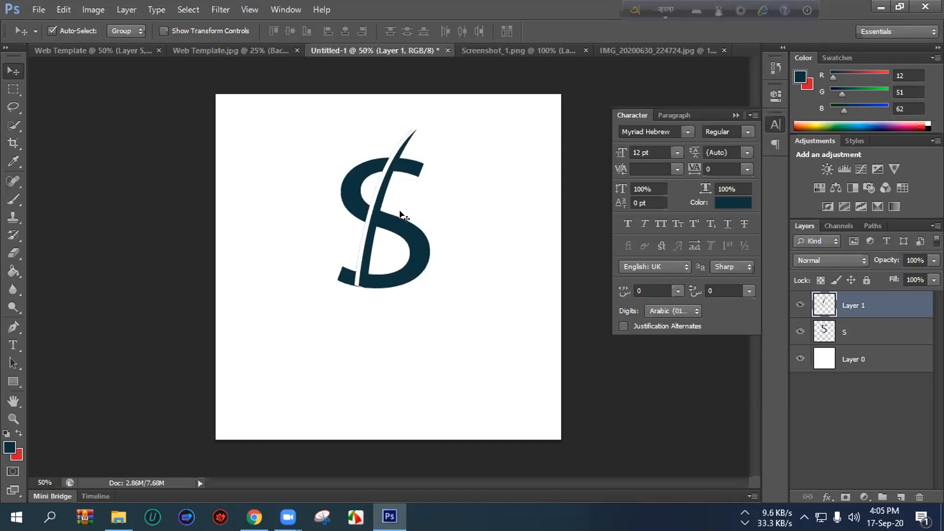
- Shift the strip on Layer 1 down 2 px with Free Transform and apply it
key(ctrl+t)
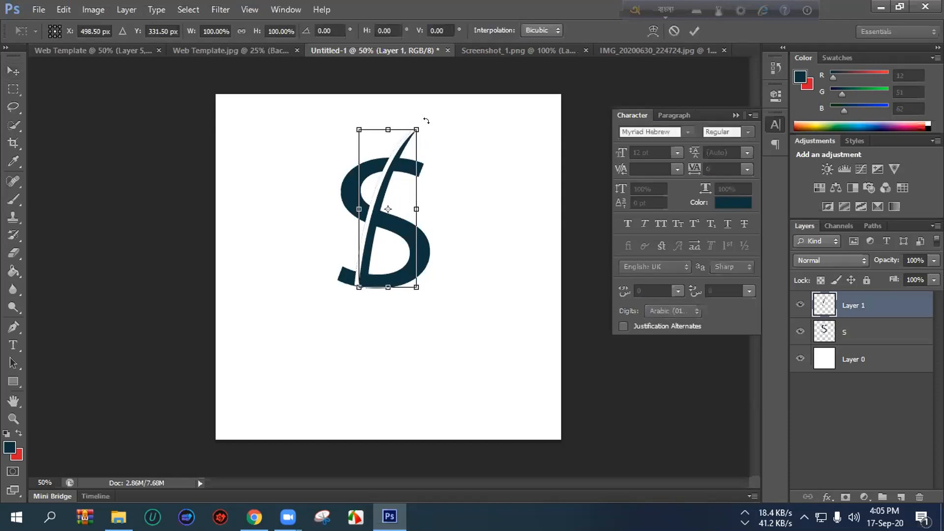
drag(425, 125, 426, 125)
key(Down)
key(Down)
drag(429, 115, 429, 117)
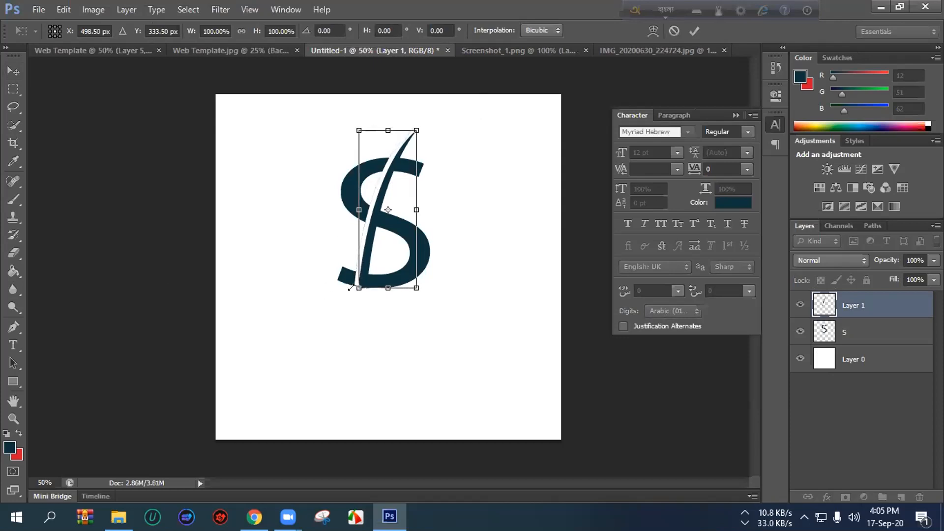
key(Return)
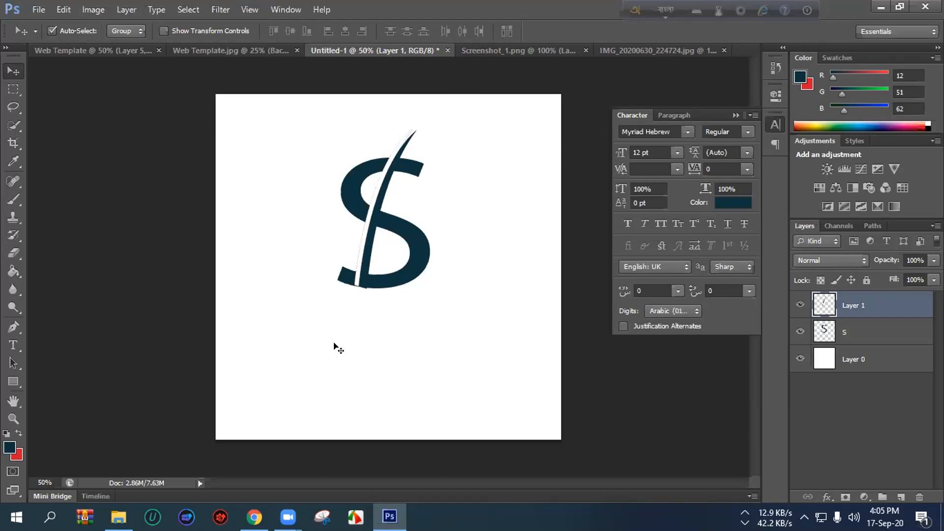
- Stretch the strip's height to about 100.87%, rotate it about -2.82°, and apply the transform
key(ctrl+t)
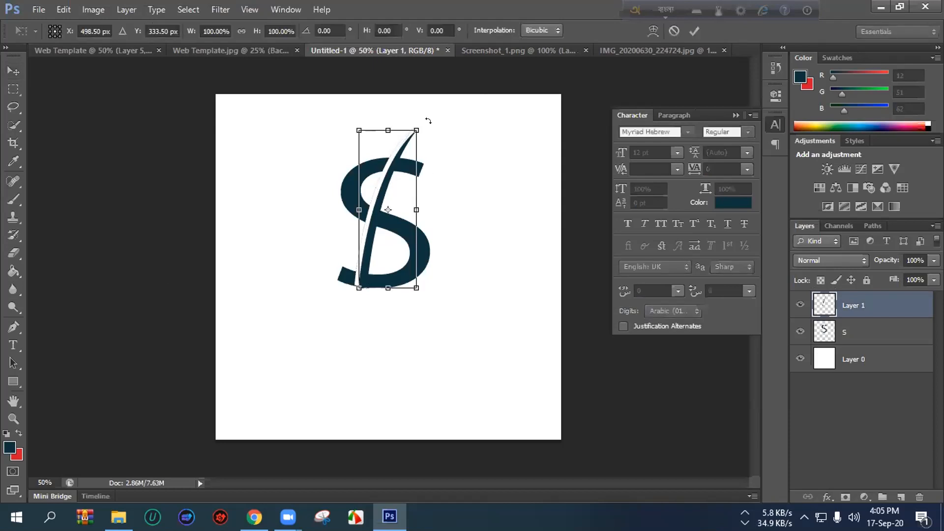
drag(419, 121, 419, 120)
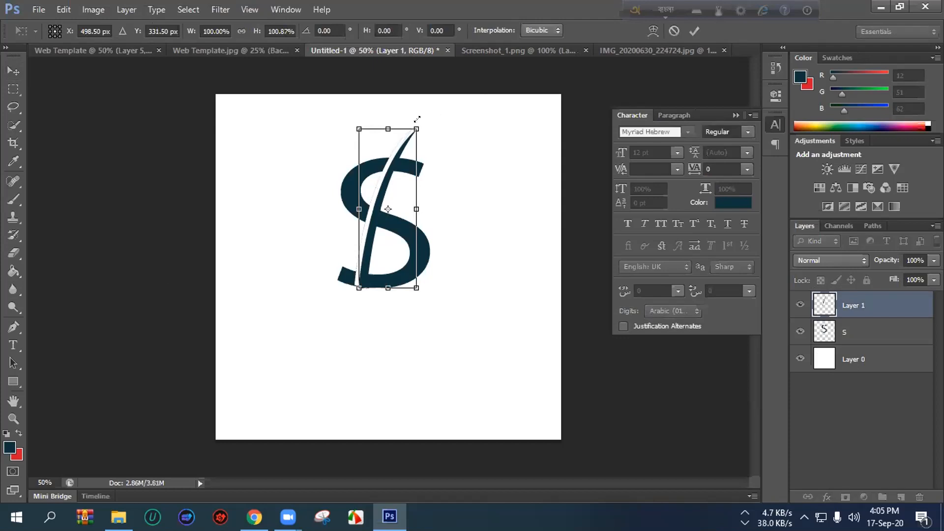
drag(425, 119, 418, 118)
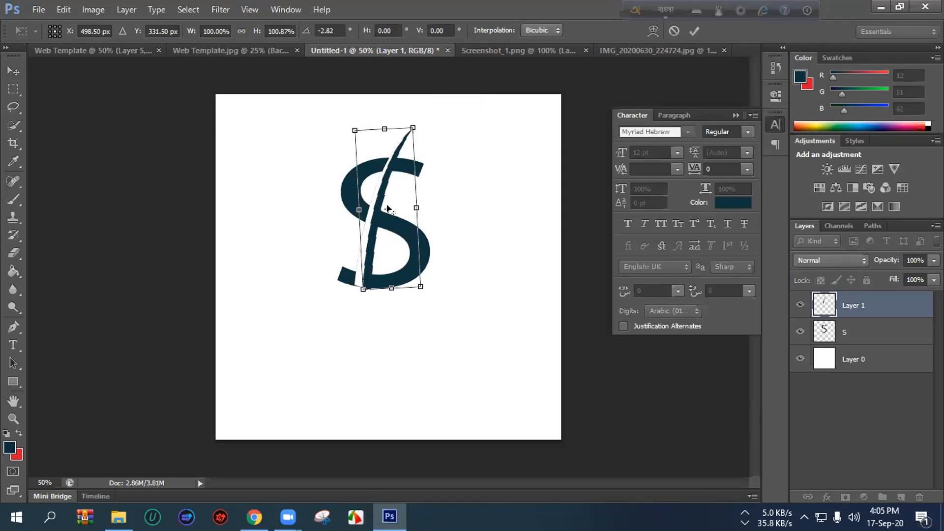
key(Up)
key(Up)
key(Return)
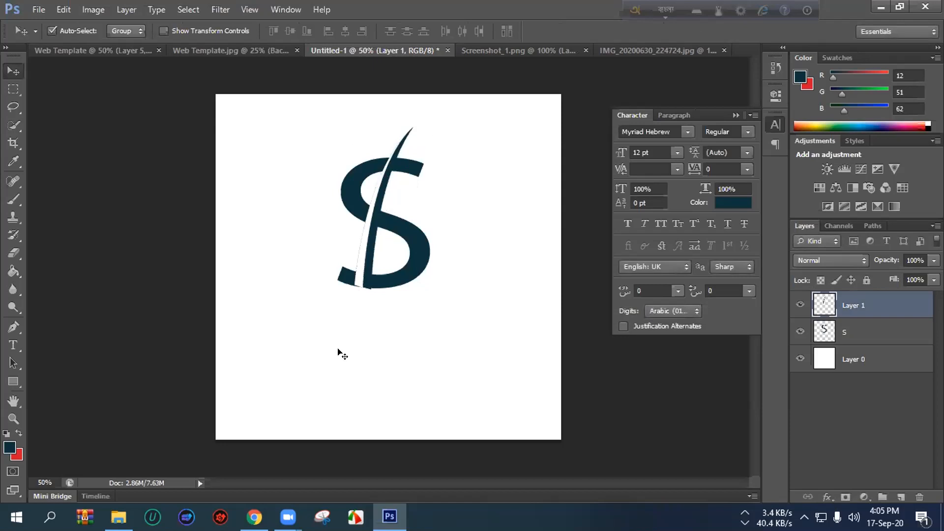
- Rotate the strip about 2.77°, move it to X 499.50 px and Y 327.00 px, and apply the transform
key(ctrl+t)
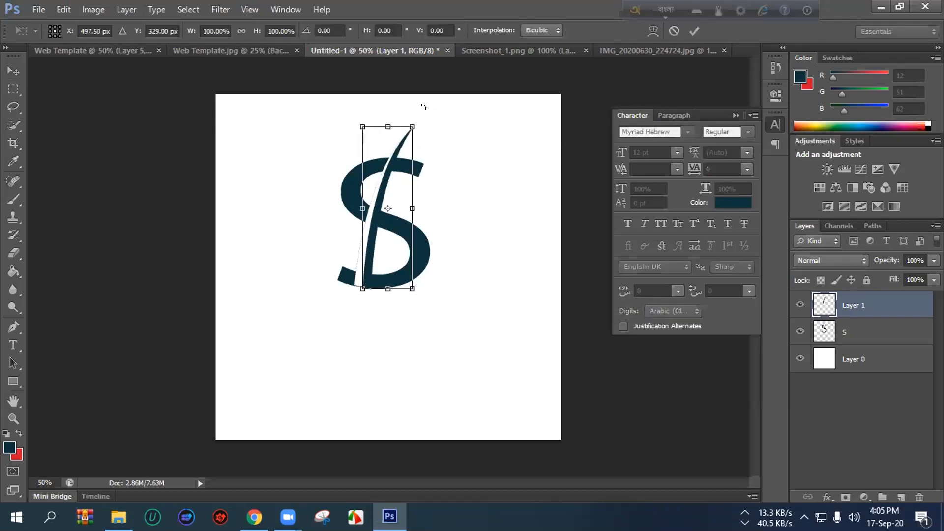
drag(412, 115, 416, 116)
key(Up)
key(Up)
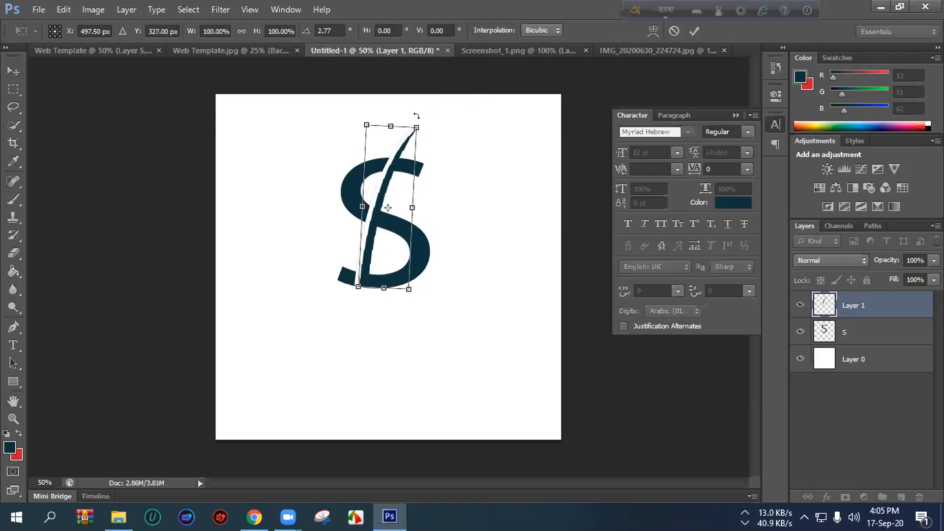
key(Up)
key(Up)
key(Down)
key(Right)
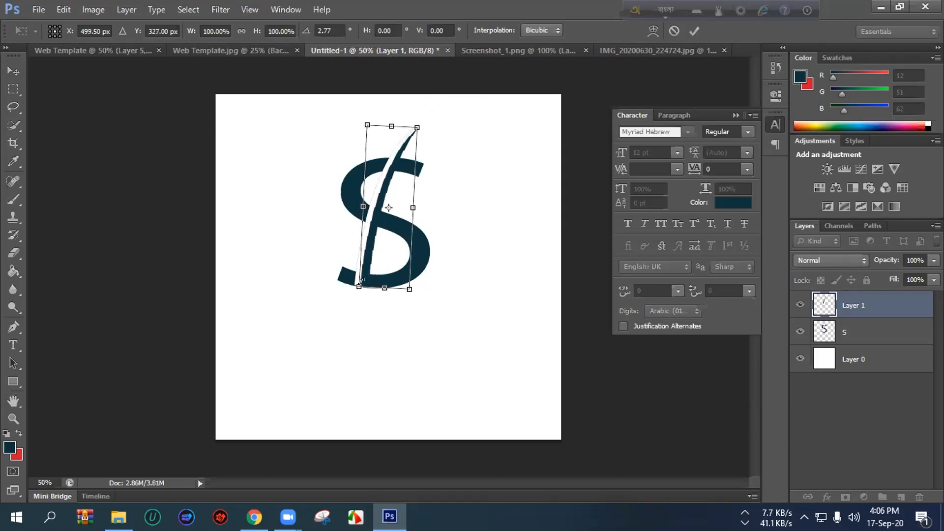
key(Return)
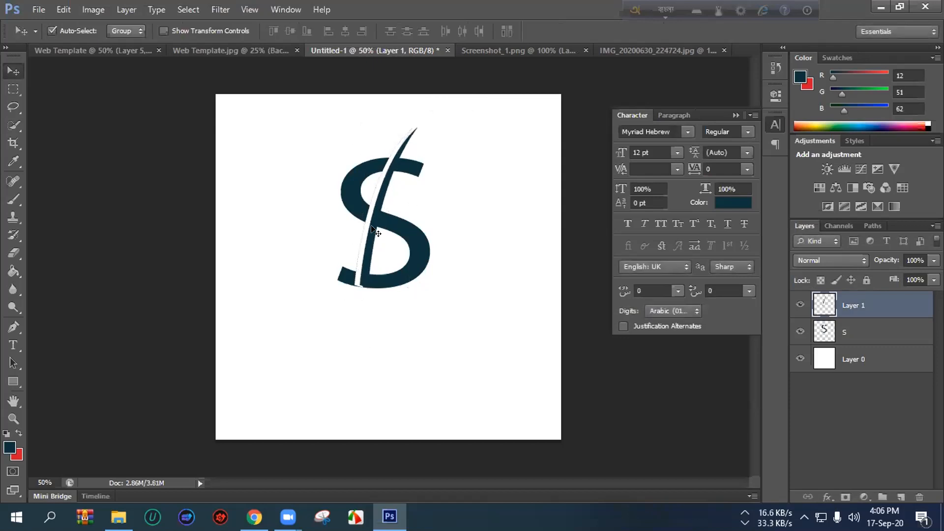
- Free-transform the strip with a rotation of about -1.62° and position it at X 502.00 px, Y 327.50 px
key(ctrl+t)
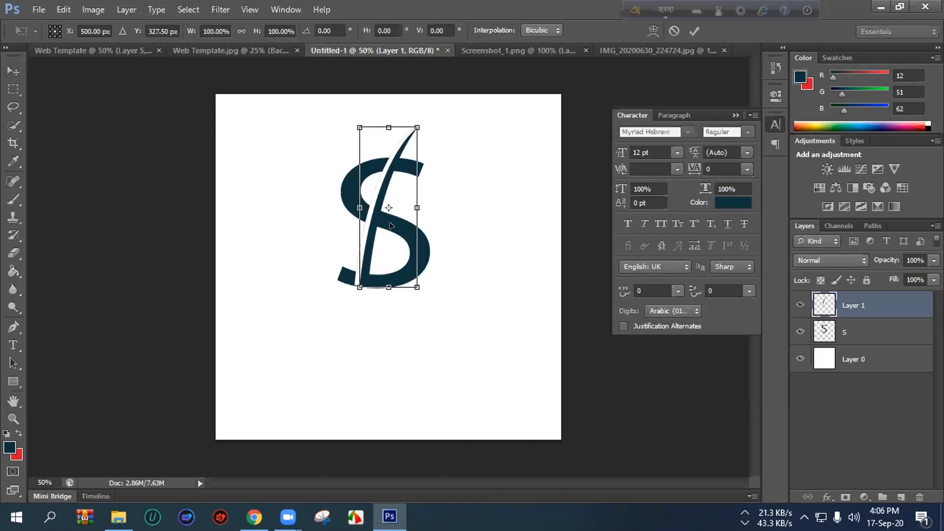
key(Down)
key(Down)
key(Down)
key(Down)
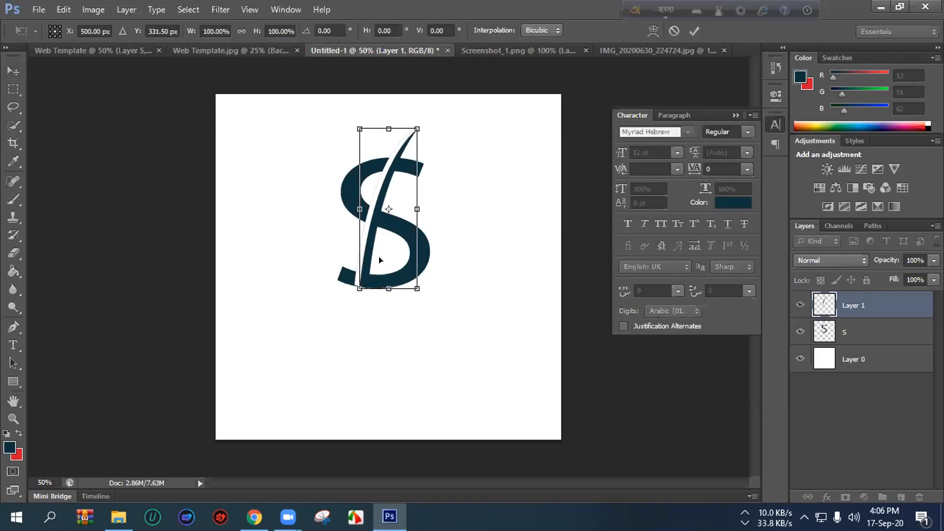
drag(428, 115, 426, 115)
key(Up)
key(Up)
key(Up)
key(Up)
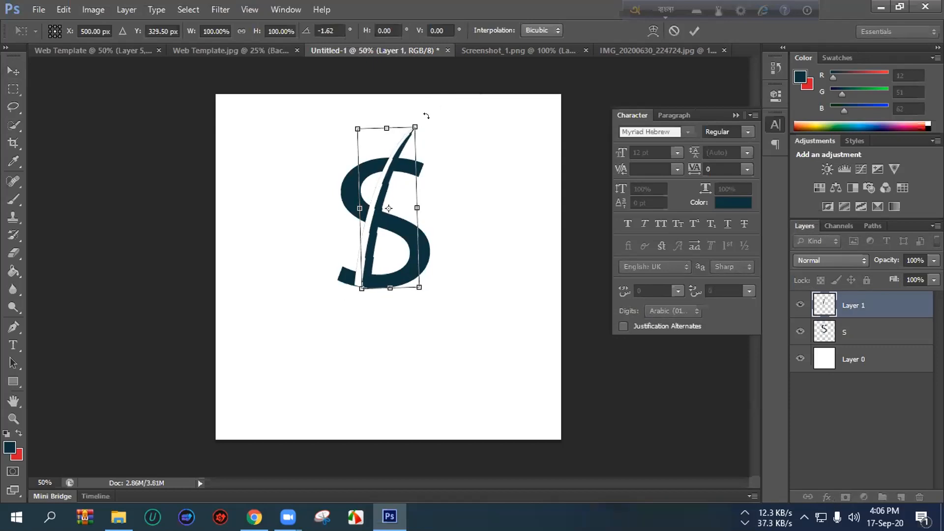
key(Right)
key(Right)
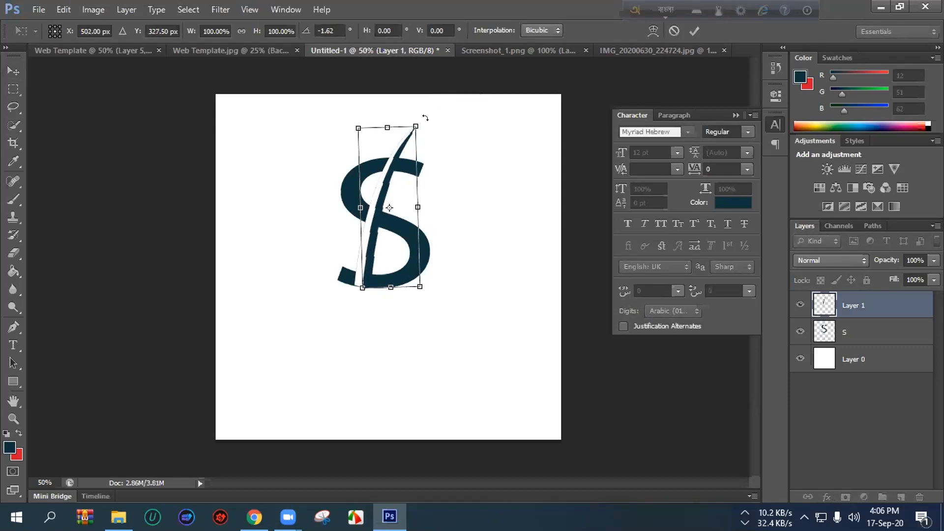
- Change the strip's rotation to about 0.81°, nudge it slightly lower, and apply the transform
drag(420, 112, 423, 115)
key(Down)
key(Down)
key(Down)
key(Down)
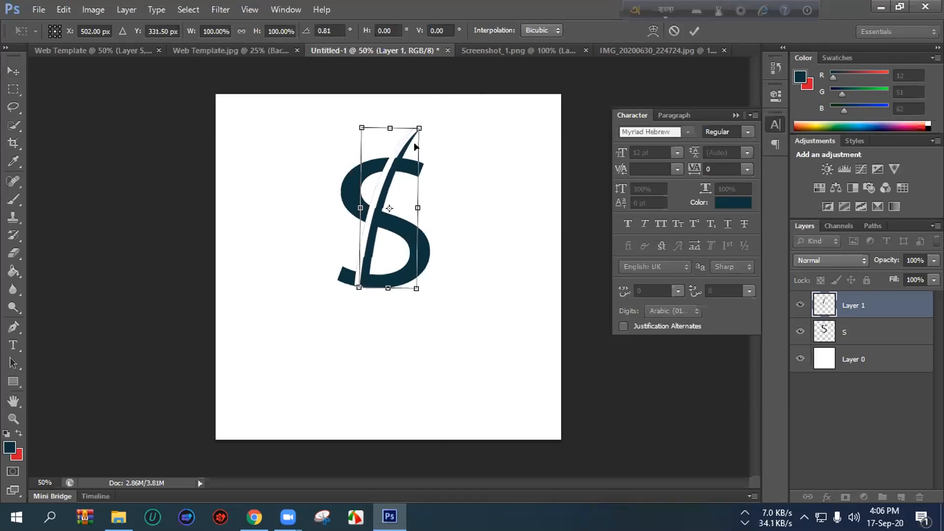
key(Up)
key(Up)
key(Return)
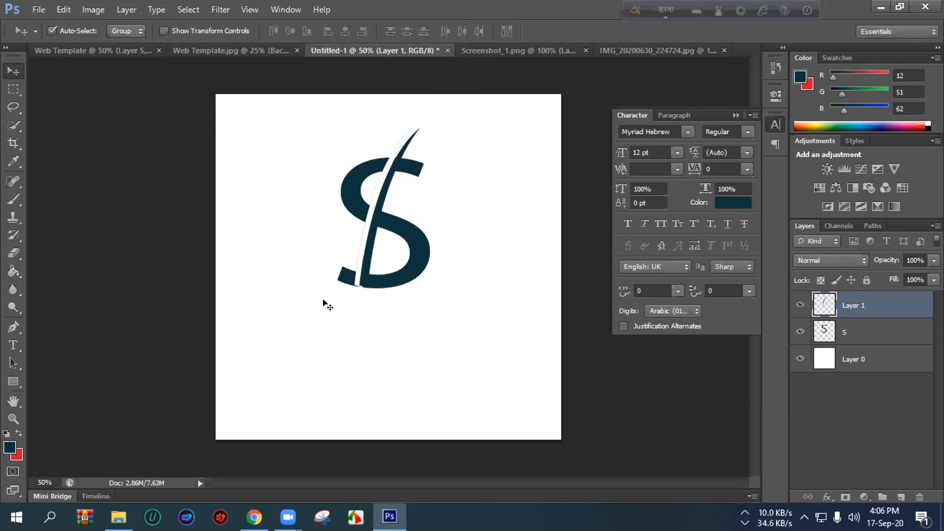
- Free-transform the strip, nudge it down 2 px to Y 332.00 px, and apply the transform
key(ctrl+t)
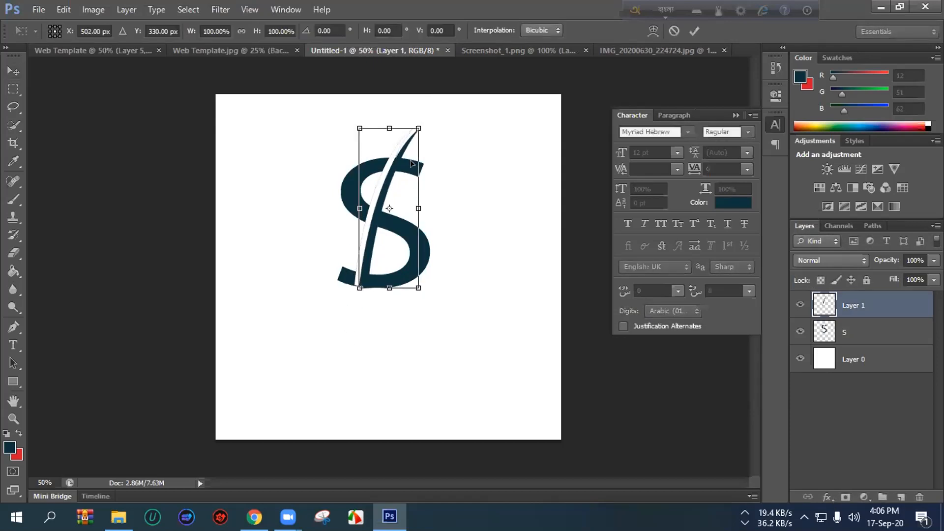
key(Down)
key(Down)
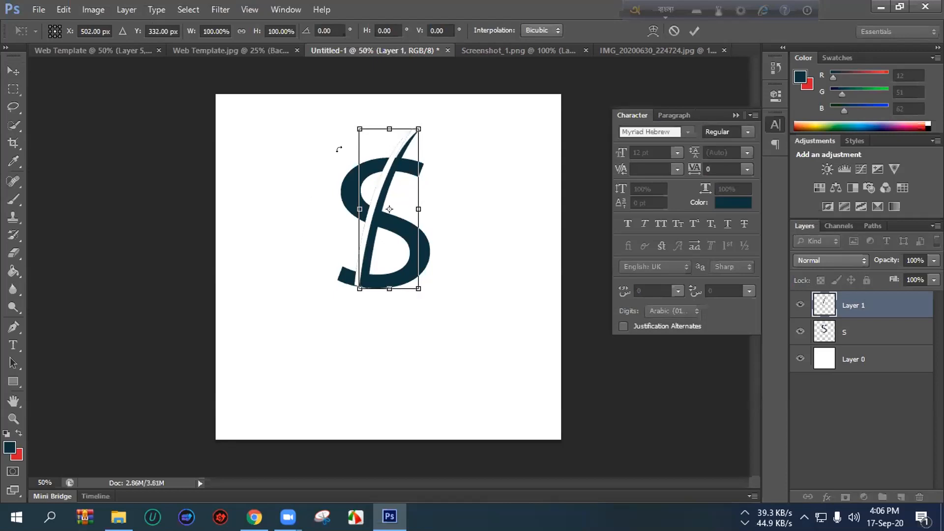
key(Return)
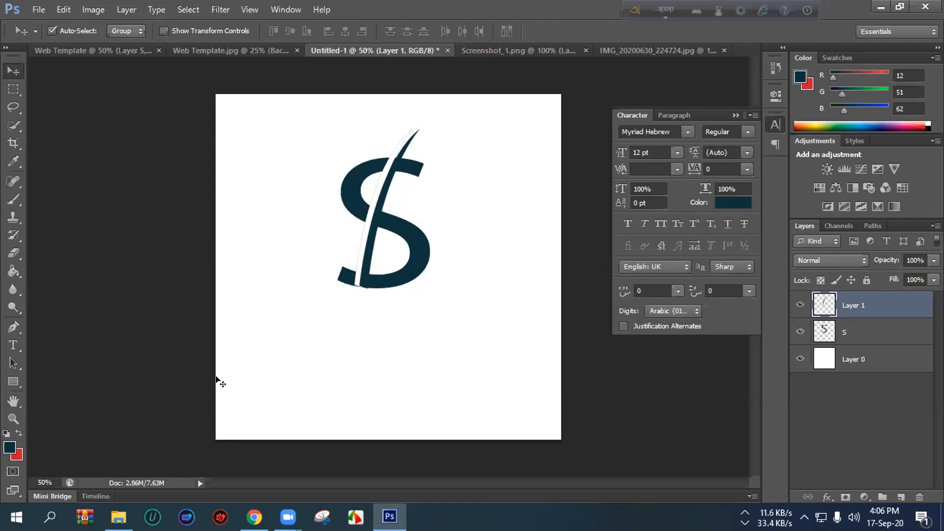
- Set the Eraser to 6 px and clean up the lower end of the strip on Layer 1
click(7, 252)
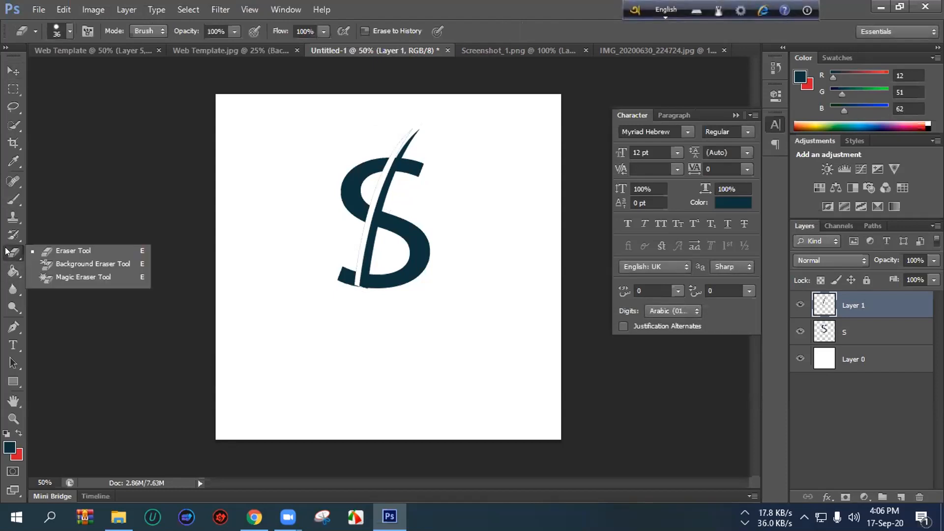
click(73, 251)
key(ctrl+plus)
key(ctrl+plus)
key(ctrl+plus)
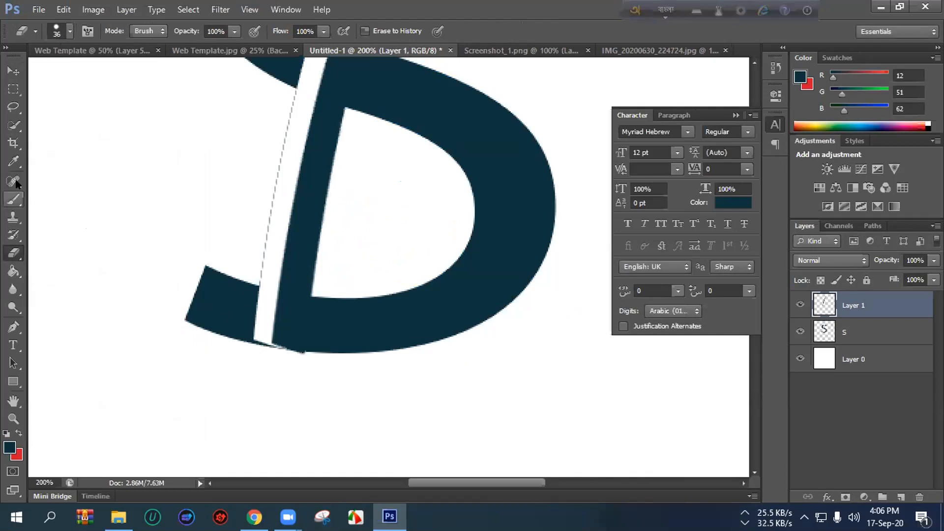
click(63, 30)
drag(38, 76, 24, 77)
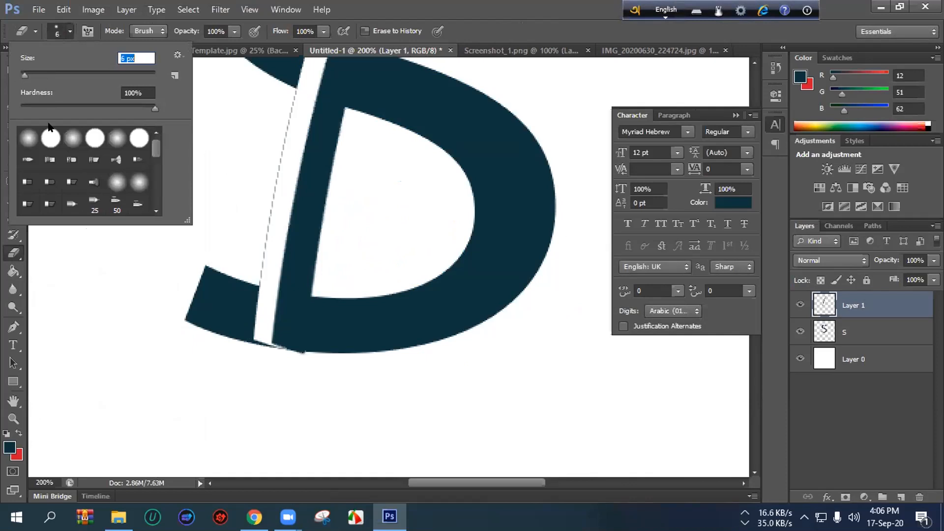
click(257, 342)
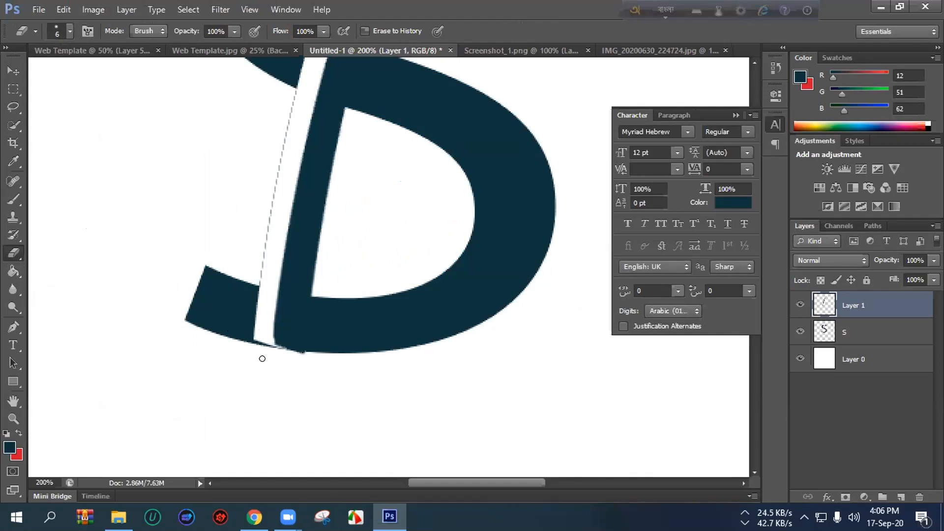
- Erase the leftover sliver of the S layer at the gap's lower end, undoing a stray stroke, and reselect Layer 1
click(844, 332)
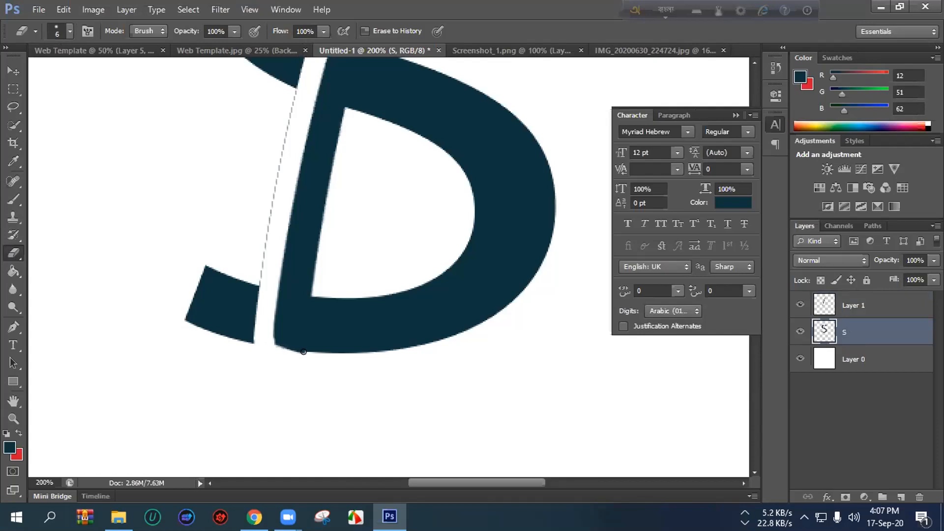
drag(292, 352, 302, 351)
key(ctrl+z)
drag(261, 338, 273, 352)
click(851, 305)
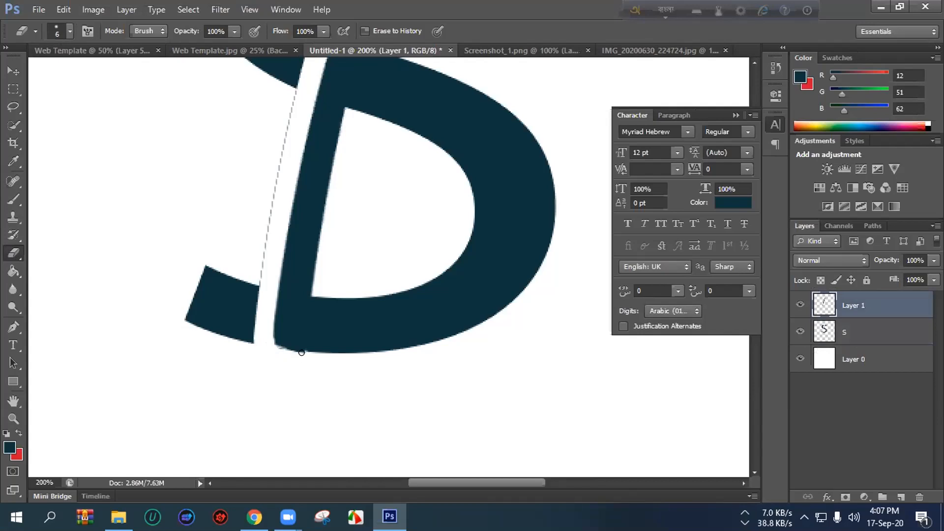
- Examine the strip and gap along the full height of the S for leftover edge outlines
scroll(290, 427, up, 3)
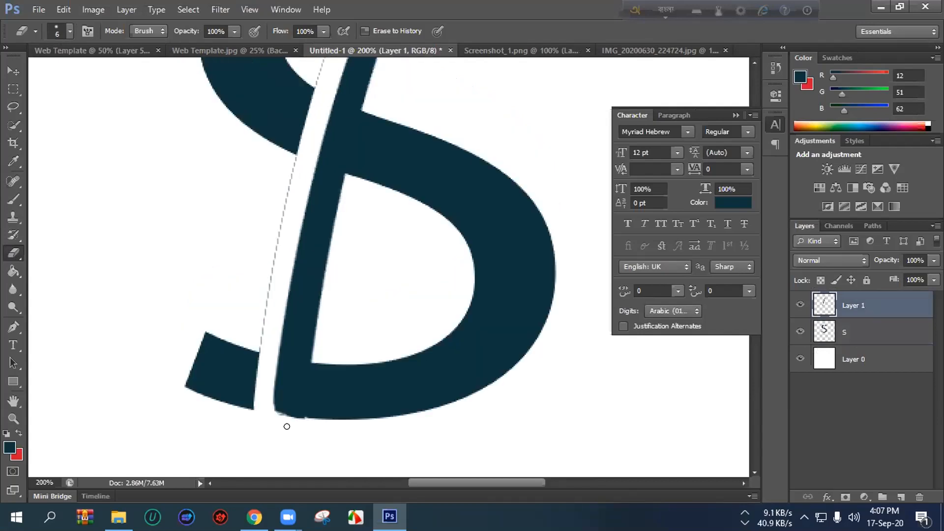
scroll(291, 426, up, 9)
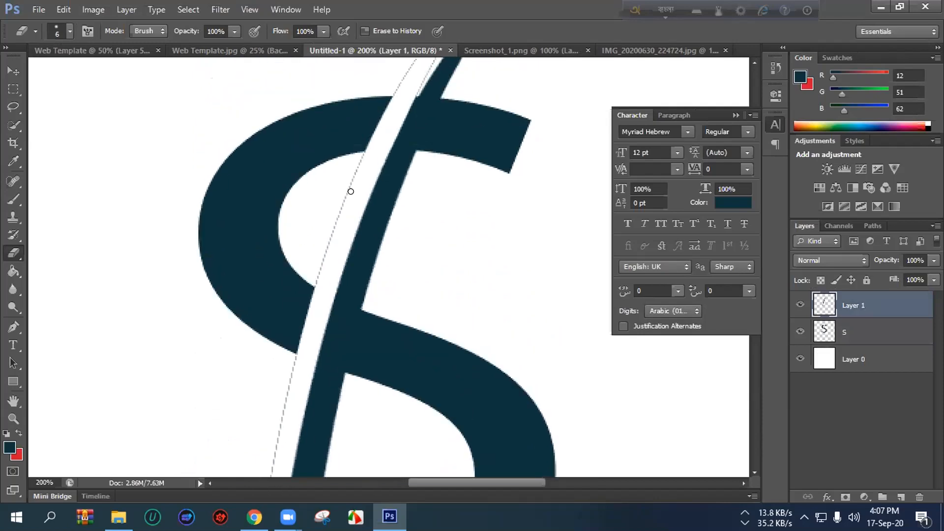
scroll(324, 326, up, 3)
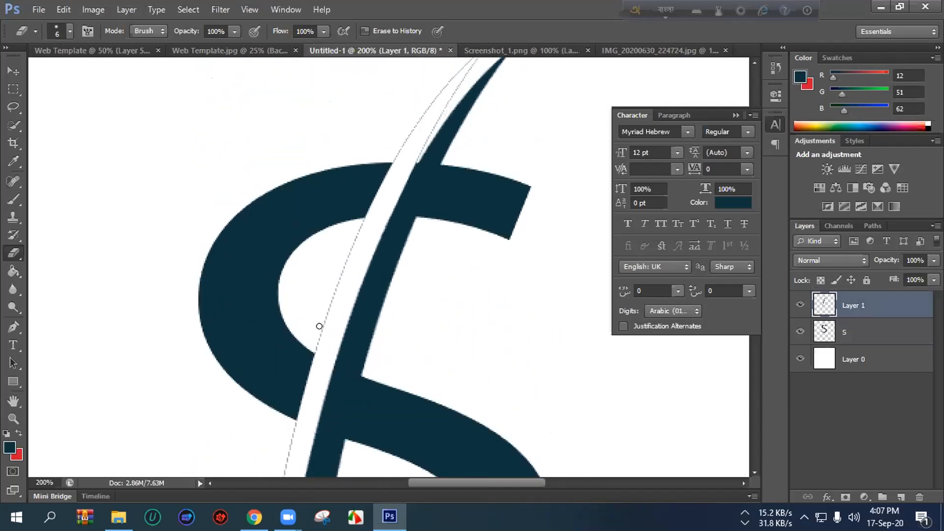
scroll(324, 326, up, 2)
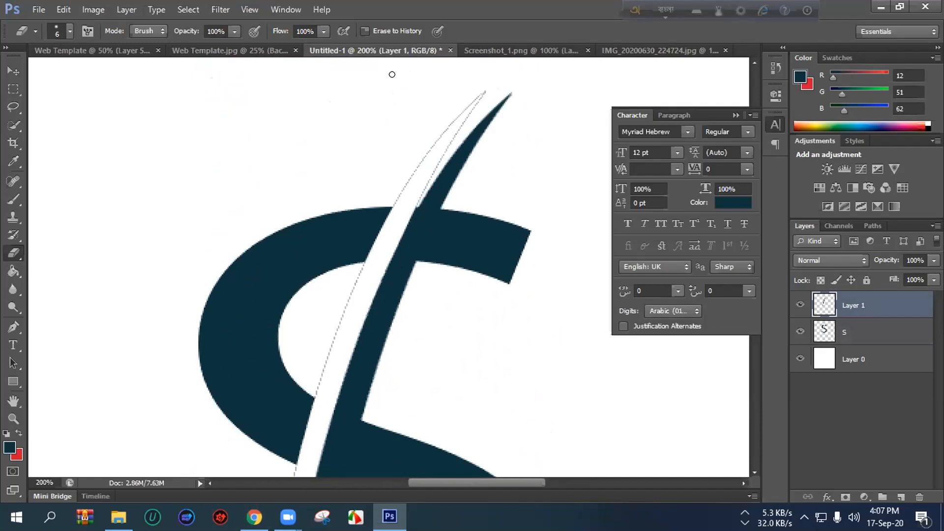
click(623, 51)
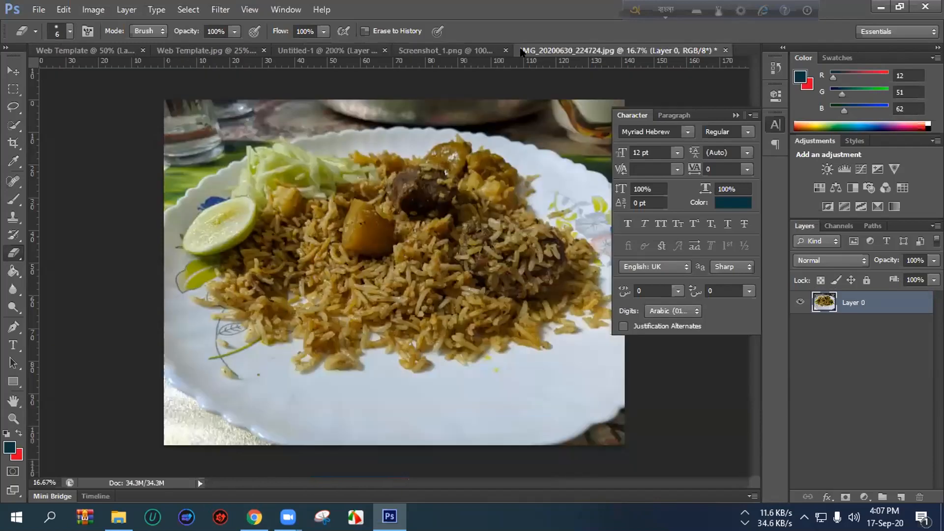
click(472, 50)
click(325, 52)
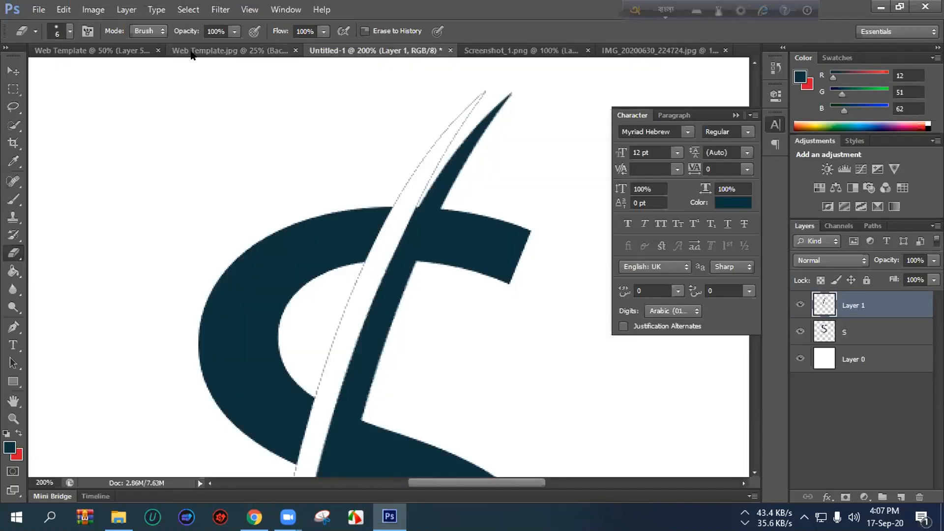
scroll(414, 423, down, 5)
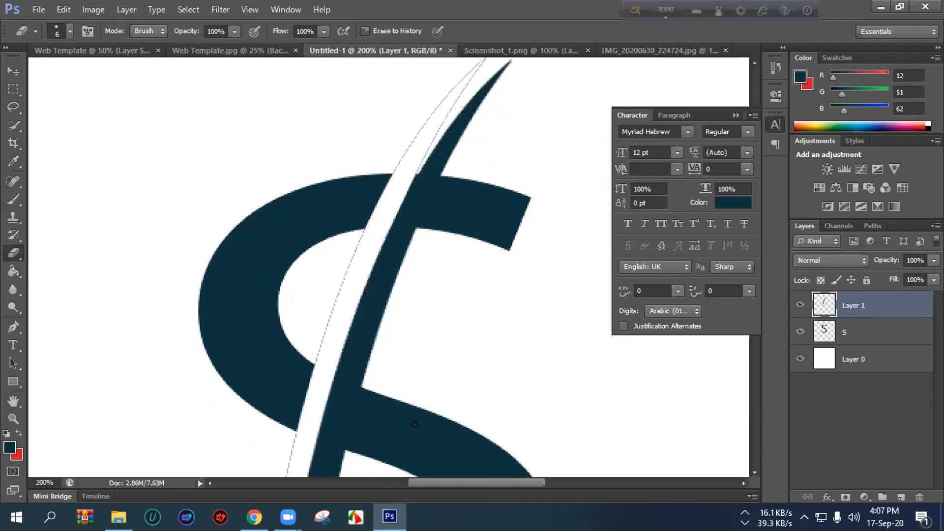
scroll(414, 424, up, 4)
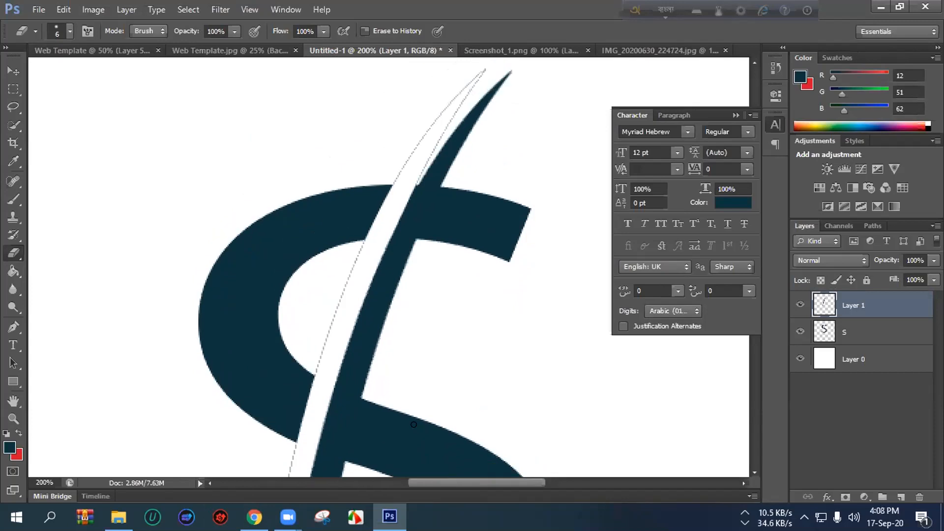
scroll(452, 379, up, 1)
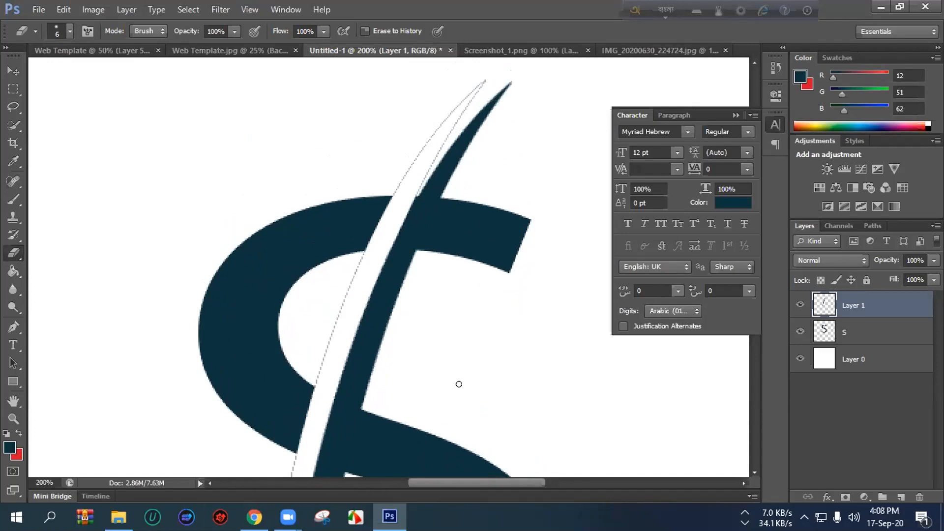
scroll(380, 460, down, 5)
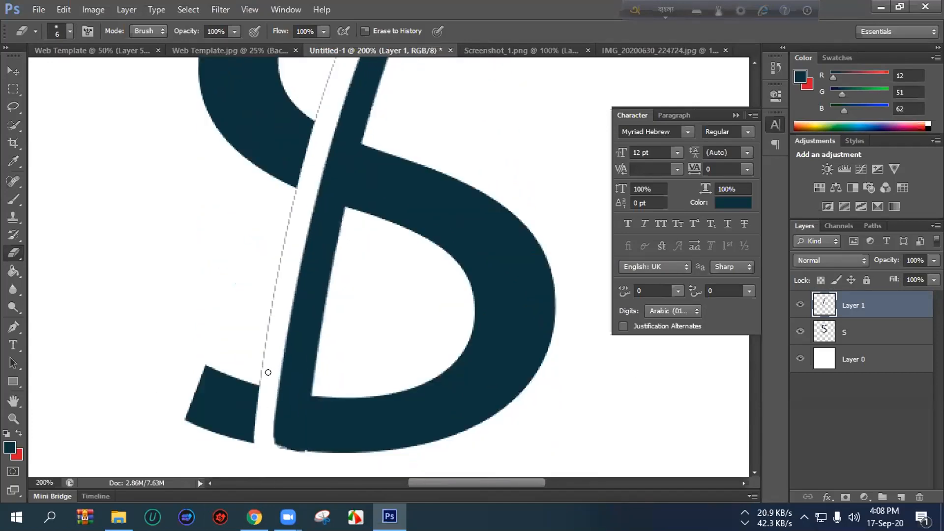
scroll(265, 364, up, 1)
scroll(270, 376, up, 4)
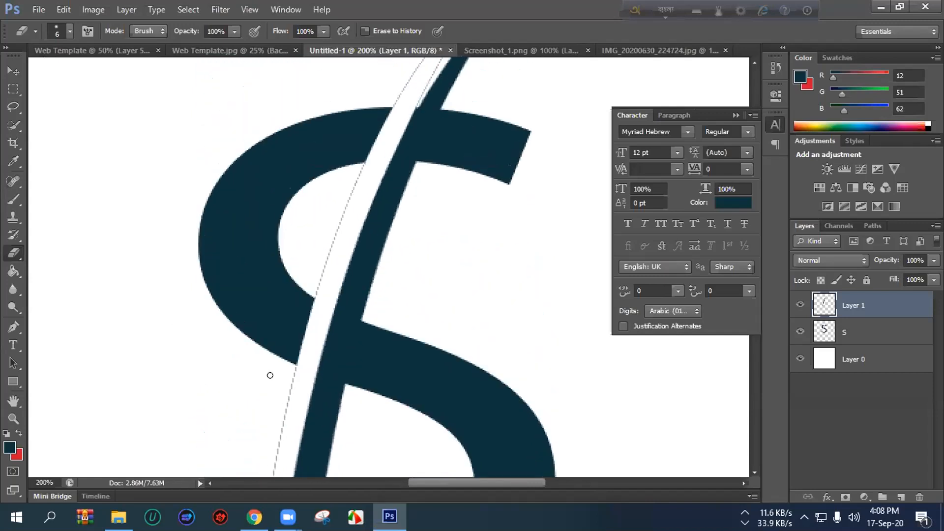
click(14, 71)
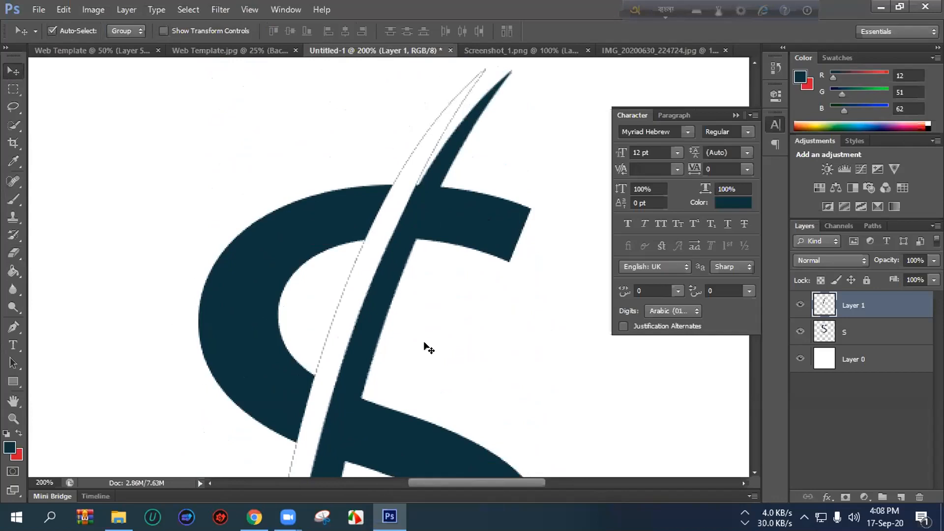
scroll(400, 341, down, 5)
scroll(399, 342, down, 4)
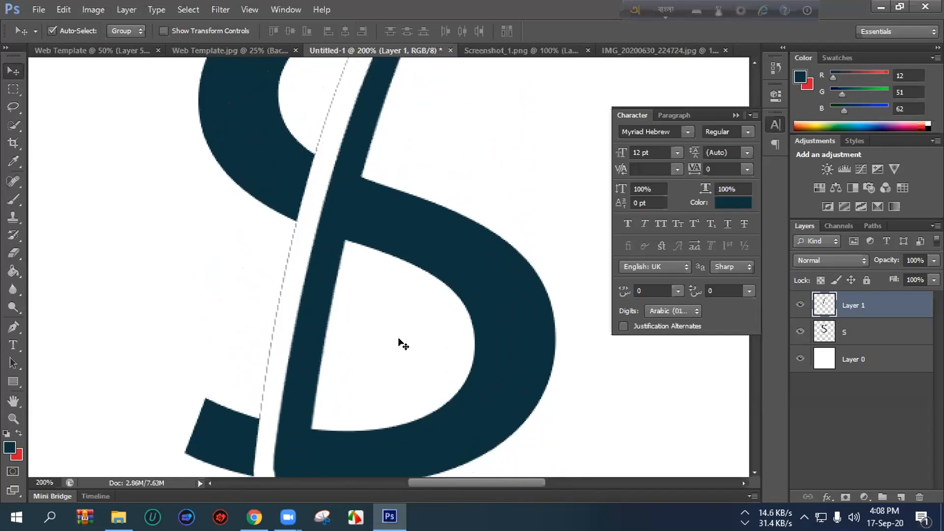
scroll(394, 357, up, 6)
scroll(397, 361, up, 4)
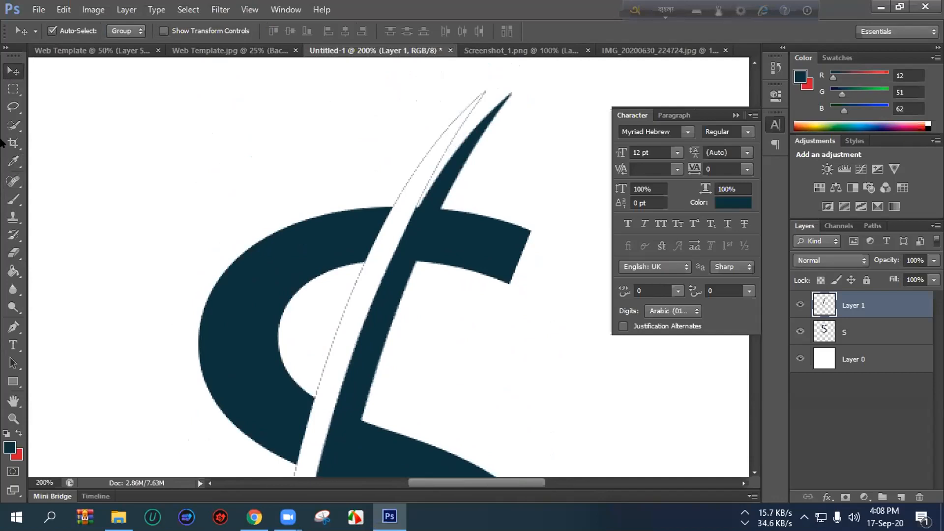
- Reselect the Eraser tool and review the document's History states
drag(15, 257, 15, 257)
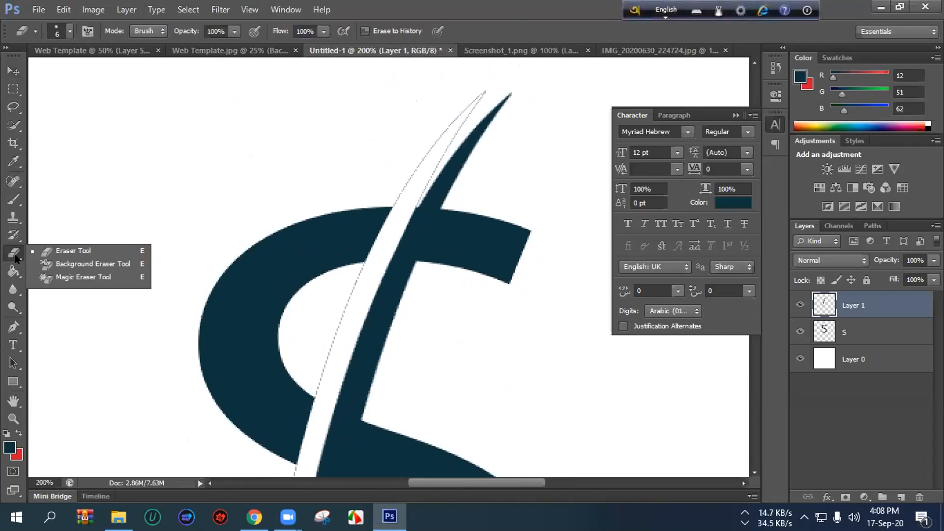
click(80, 250)
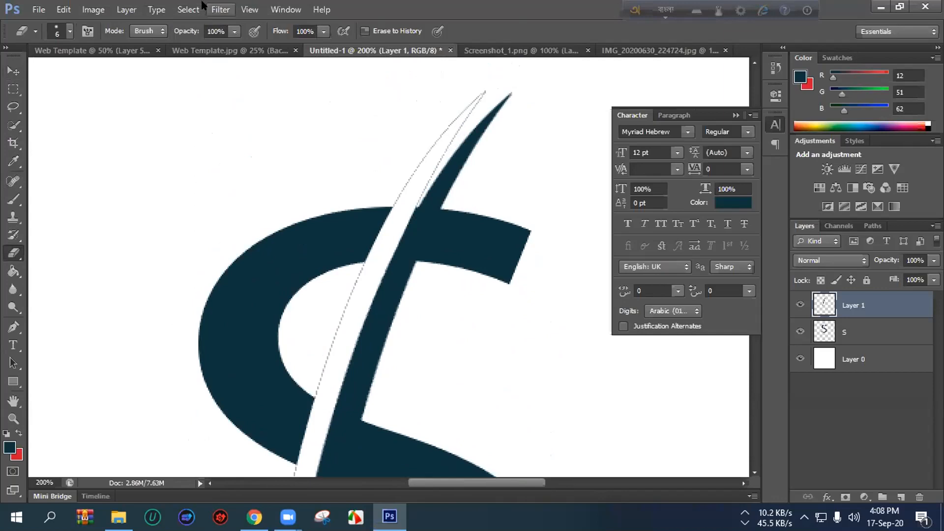
click(285, 10)
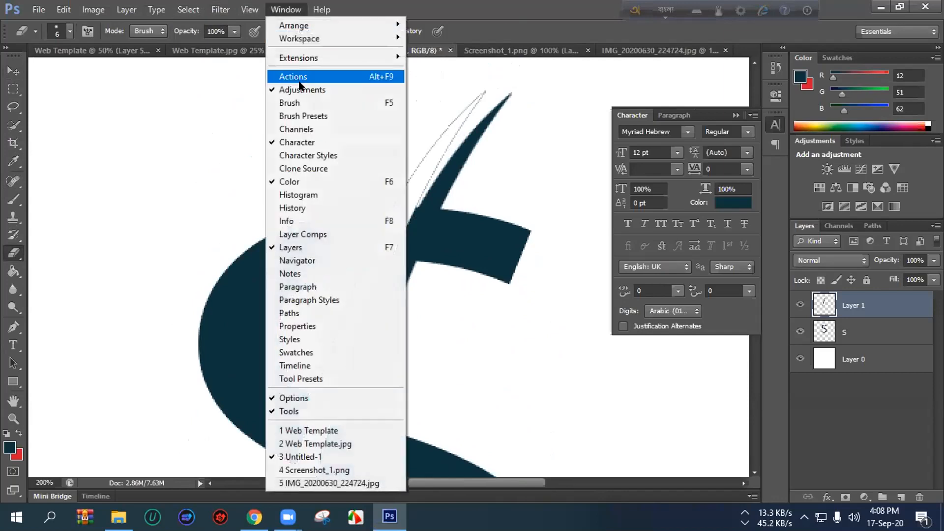
click(286, 207)
scroll(668, 185, up, 5)
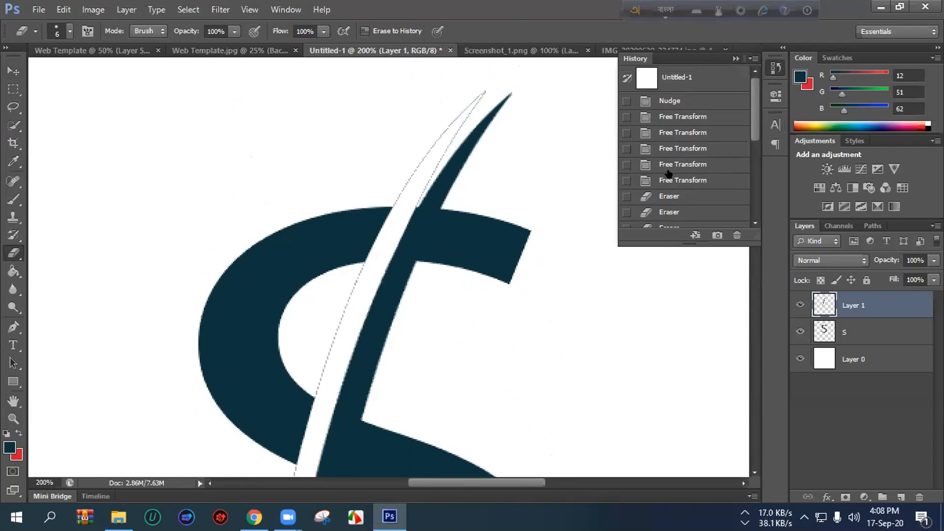
scroll(658, 197, down, 2)
scroll(659, 197, up, 2)
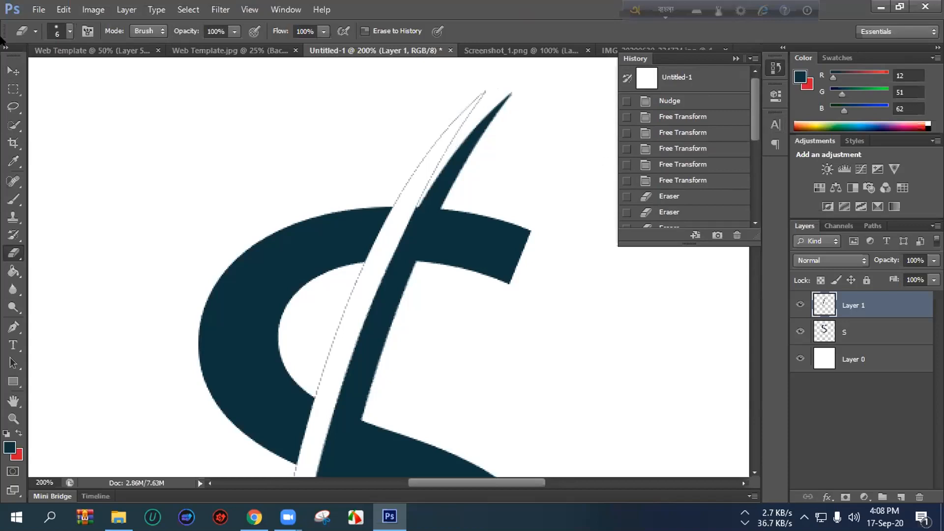
- Collapse the History display and delete both Layer 1 and the S layer
click(13, 71)
scroll(417, 227, down, 1)
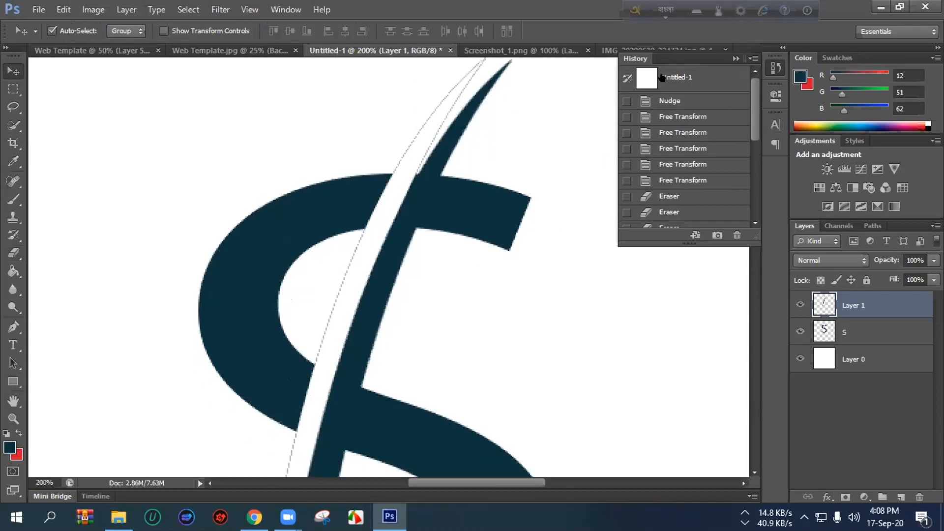
click(736, 59)
scroll(426, 285, up, 2)
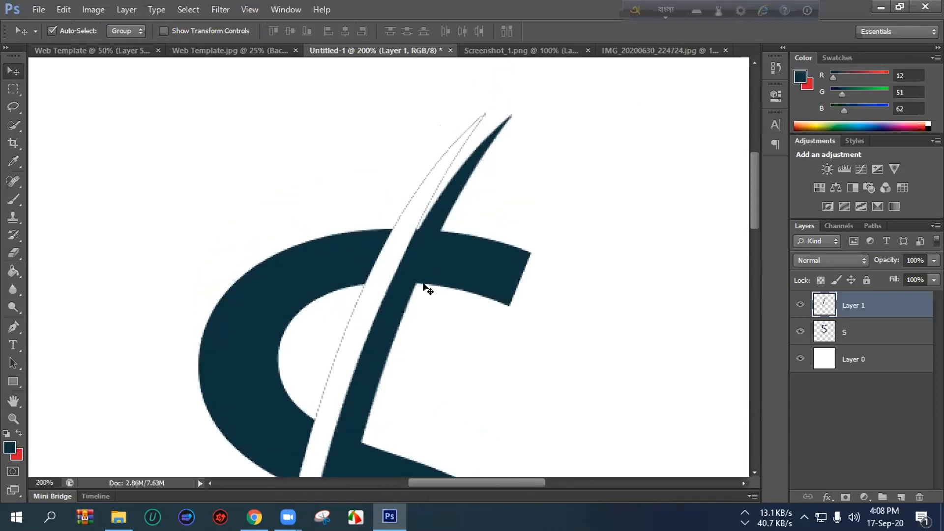
scroll(426, 286, down, 4)
scroll(427, 343, down, 1)
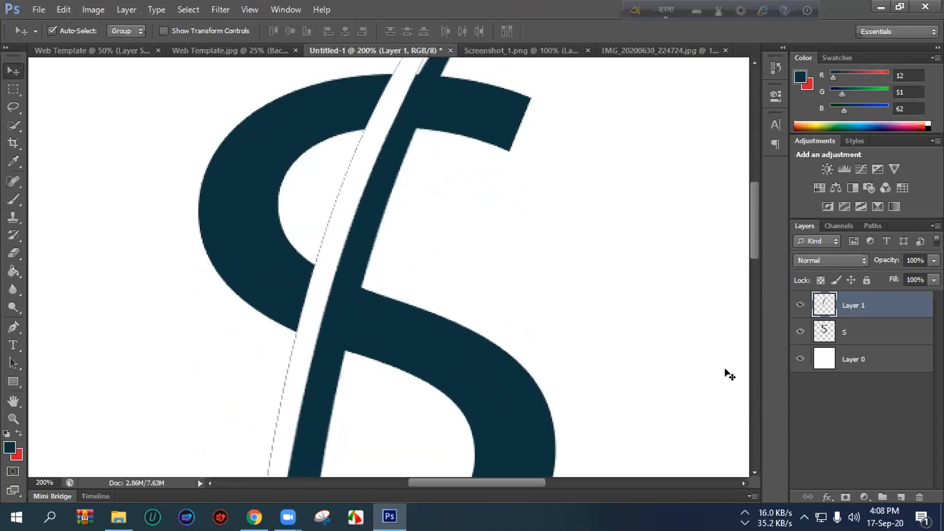
key(Delete)
key(Delete)
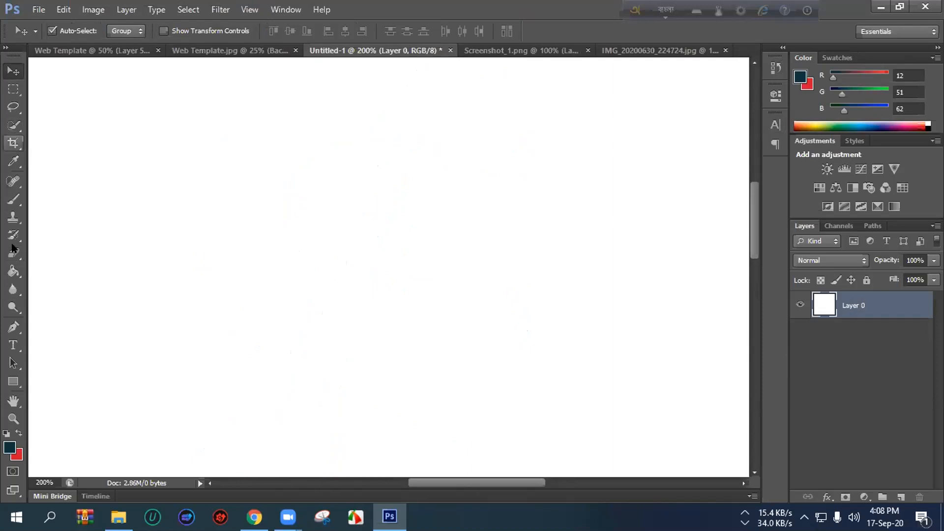
- Switch the keyboard input to English and add the letter S as a new text layer in the canvas's upper part
click(14, 345)
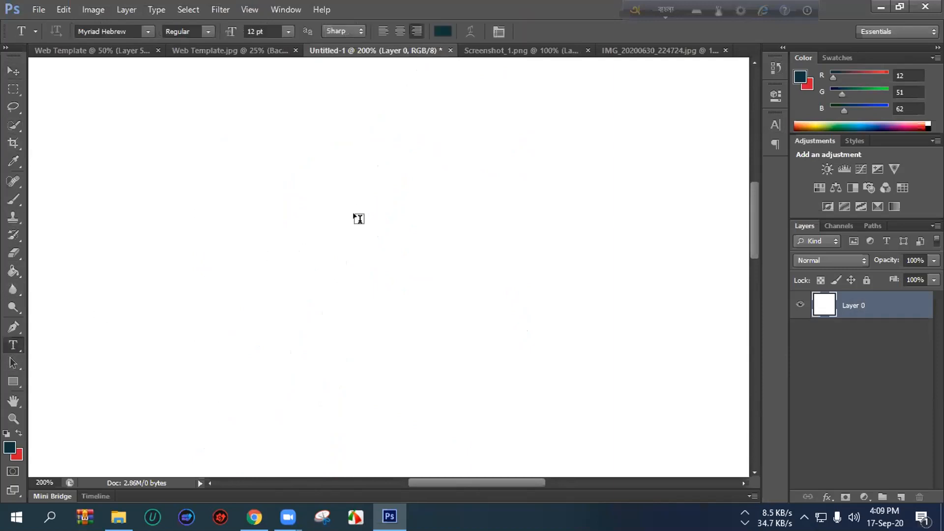
text(s)
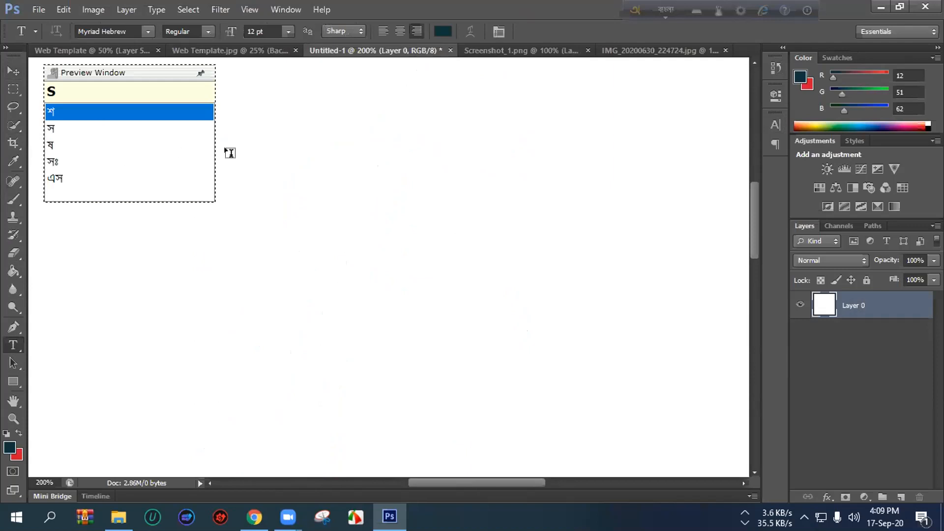
click(666, 9)
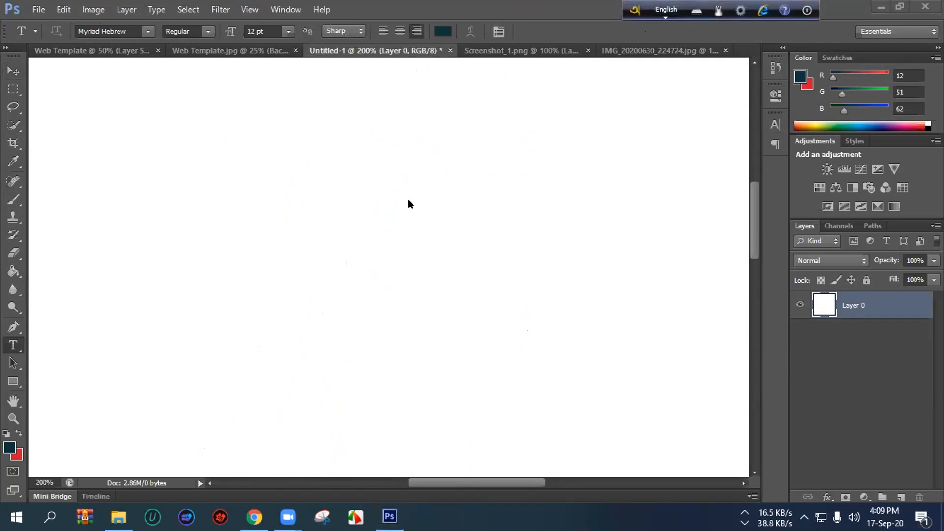
click(14, 344)
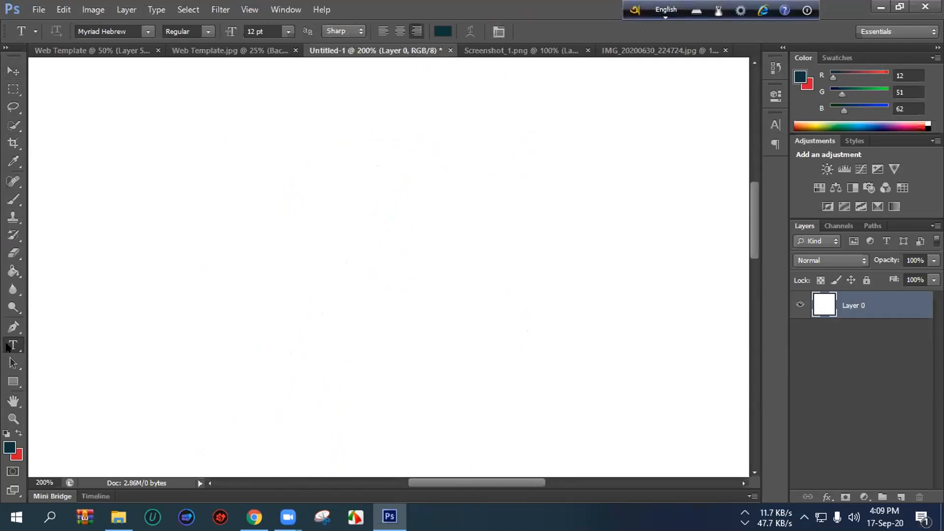
click(326, 227)
text(S)
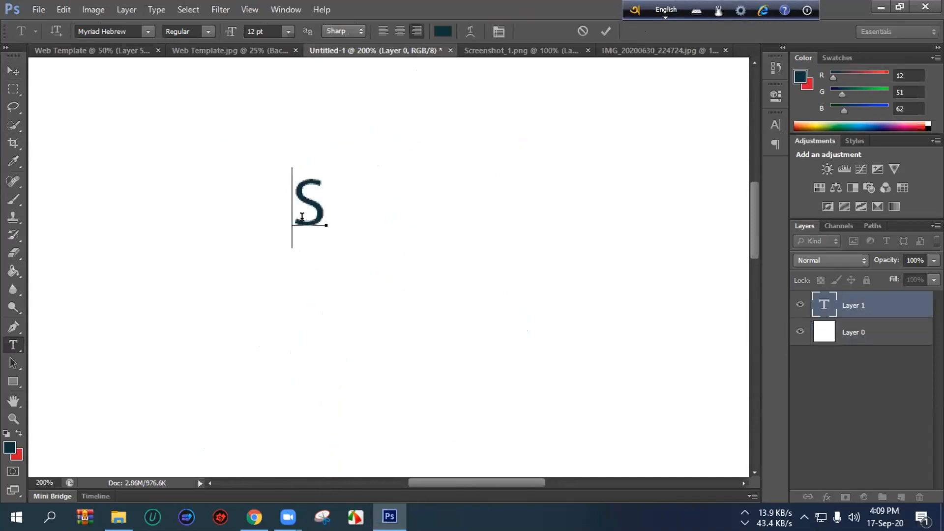
key(ctrl+t)
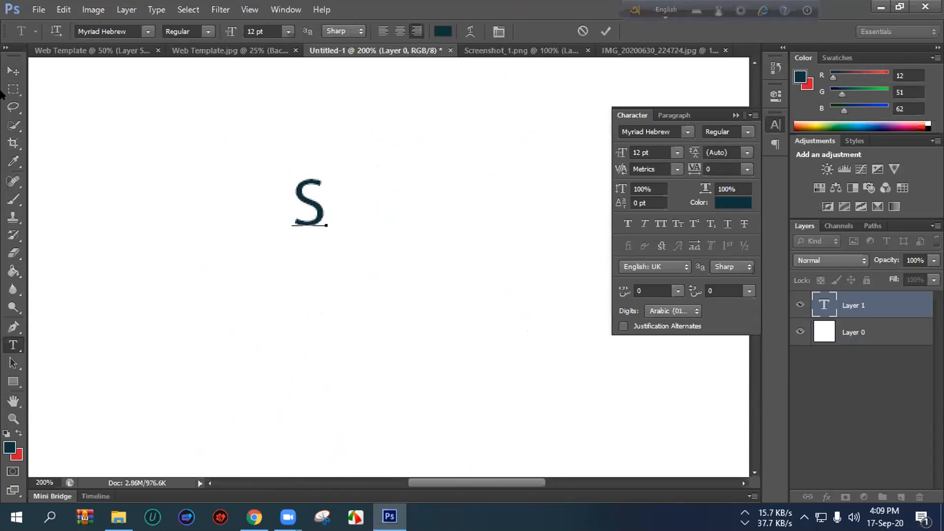
click(13, 71)
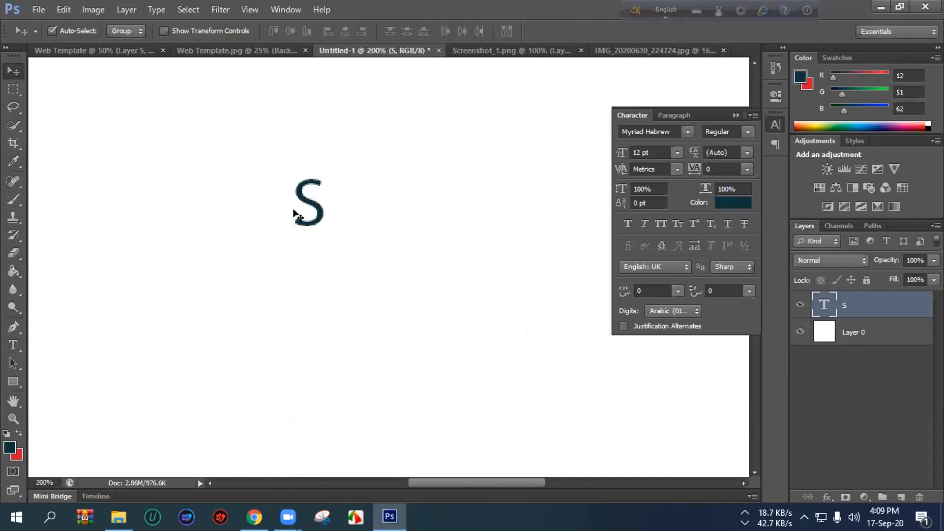
- Enlarge the S to about 458% width and 344% height with Free Transform, centring it in the canvas view
key(ctrl+t)
drag(325, 162, 543, 146)
drag(313, 117, 406, 146)
drag(462, 236, 481, 236)
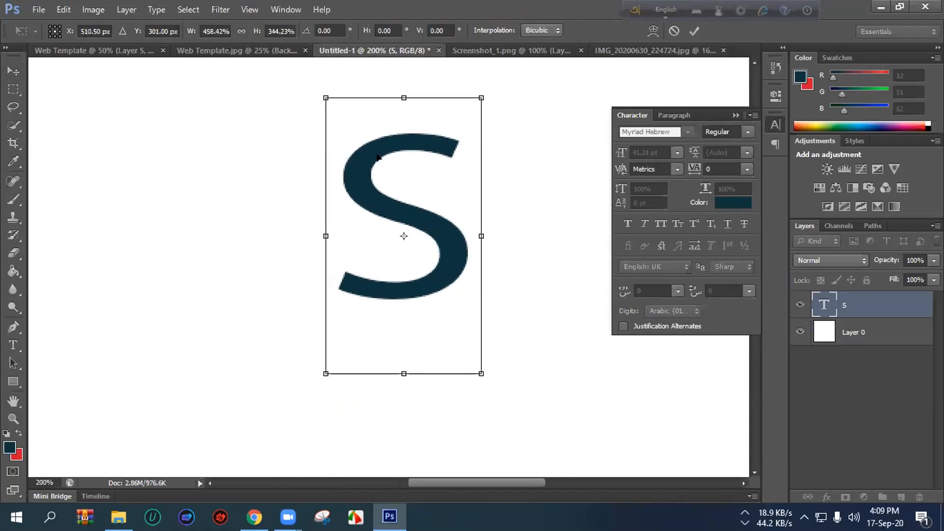
key(Return)
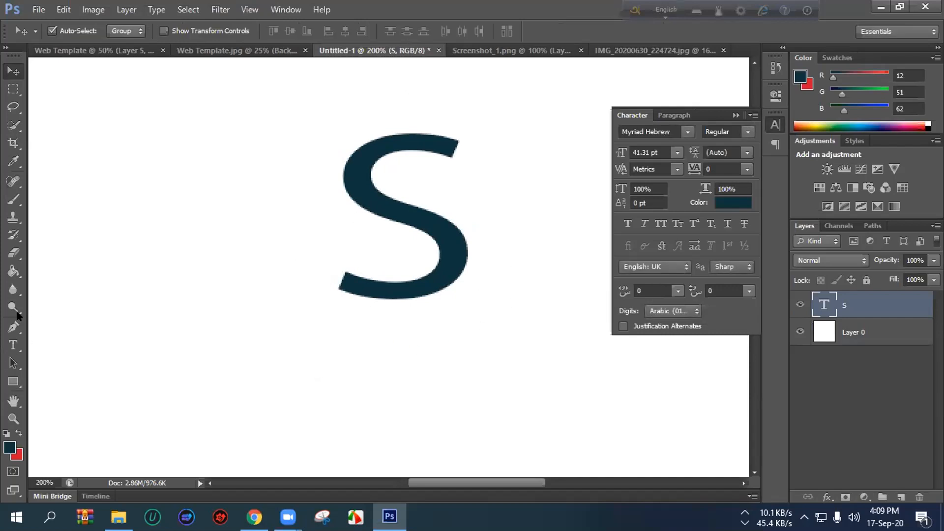
- Draw a closed, thin curved Pen path from the S's lower-left end up to a pointed tip above its upper end
click(13, 325)
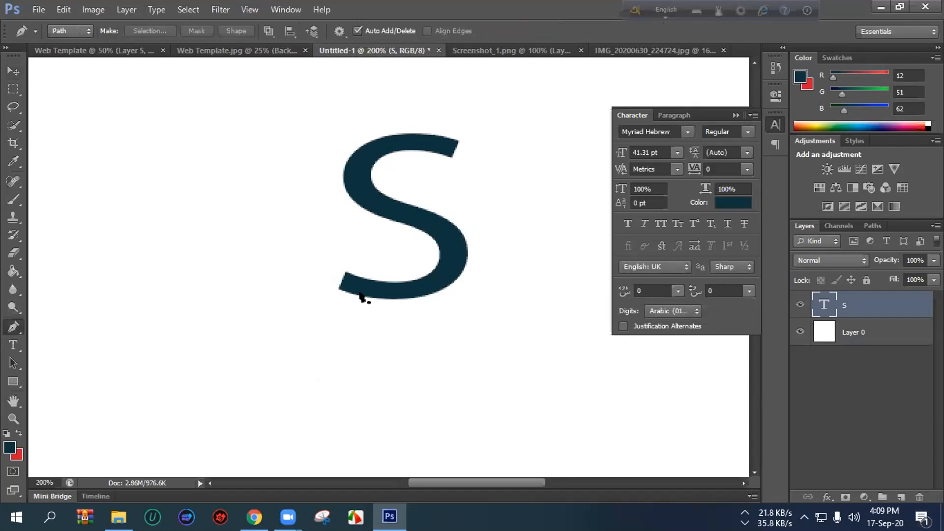
drag(361, 295, 403, 174)
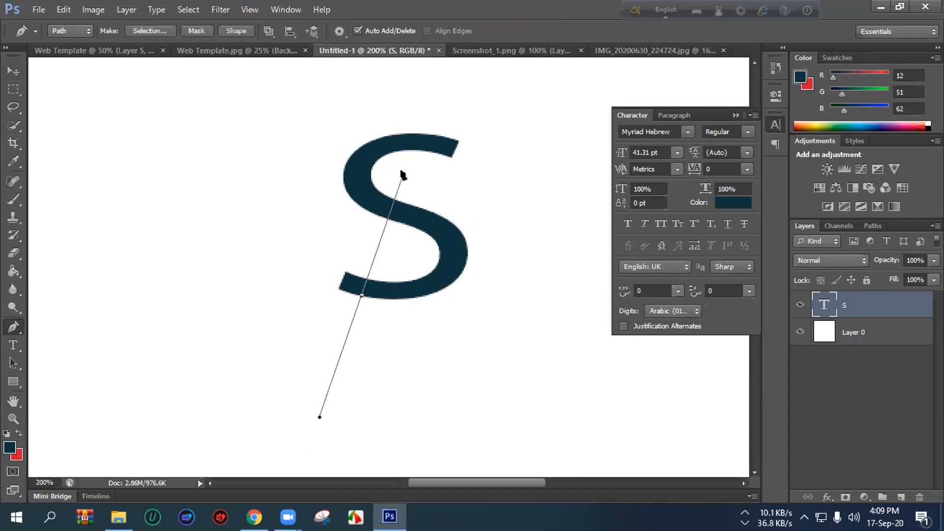
key(ctrl+z)
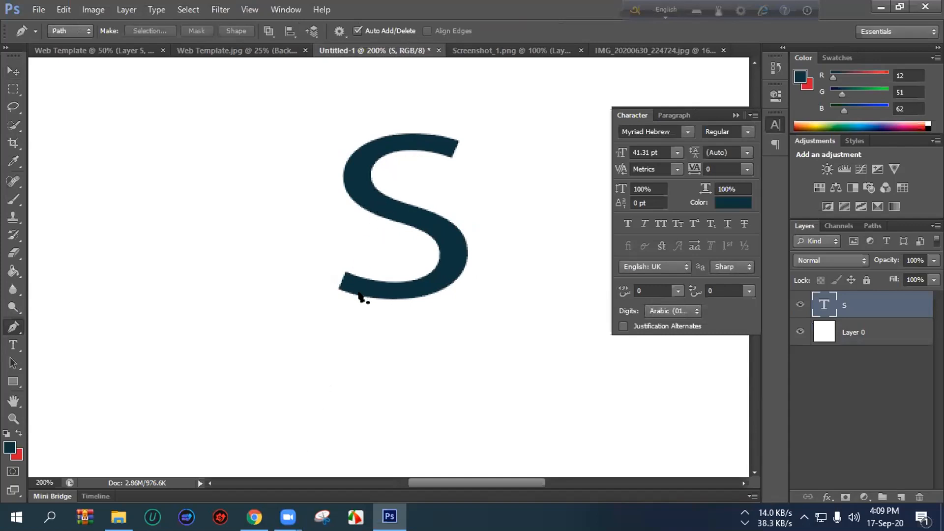
click(362, 296)
drag(450, 103, 513, 71)
alt+click(449, 104)
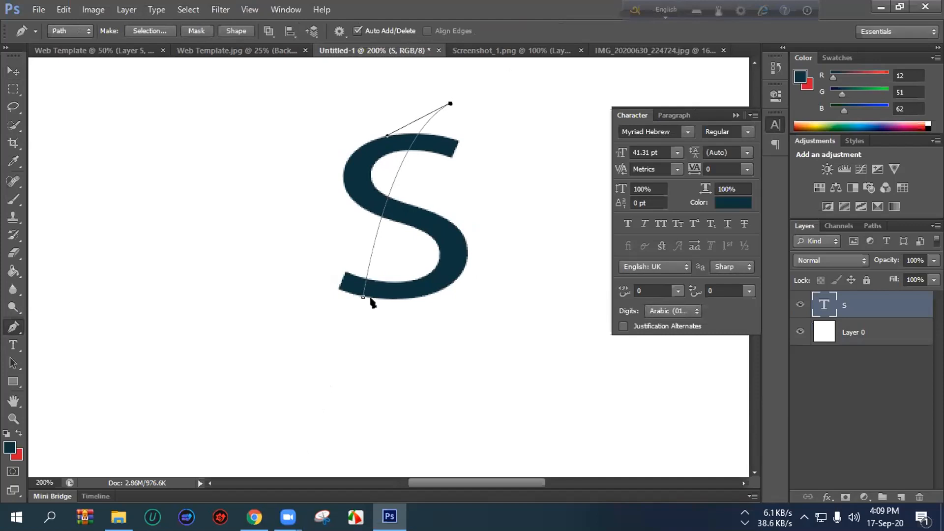
mouse_move(374, 297)
mouse_down()
mouse_move(358, 436)
mouse_move(347, 458)
mouse_move(379, 299)
mouse_move(370, 300)
mouse_up()
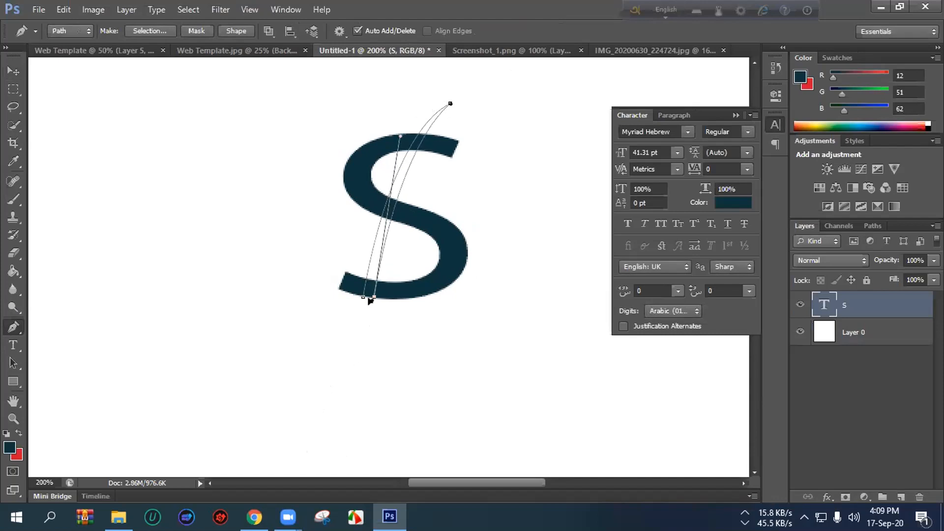
click(363, 296)
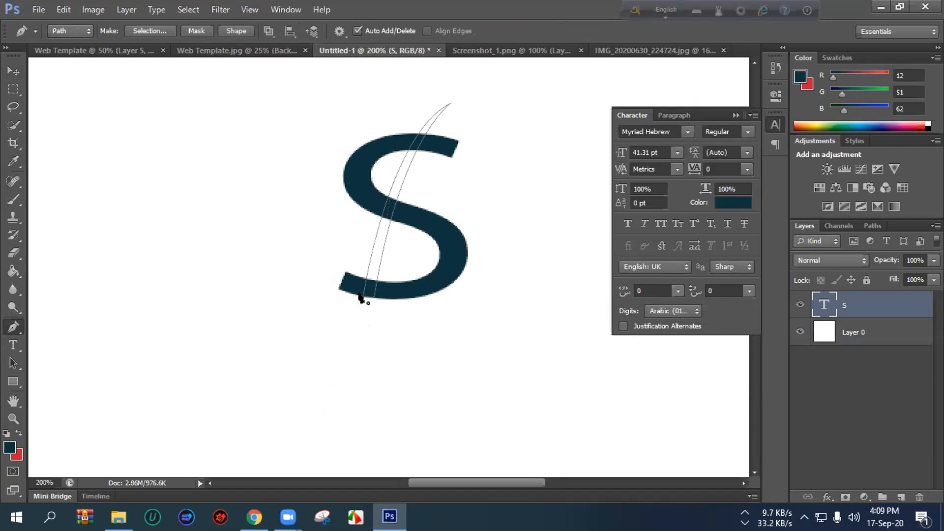
- Convert the curved path into a new anti-aliased selection with a feather radius of 0 pixels
right_click(379, 253)
click(419, 285)
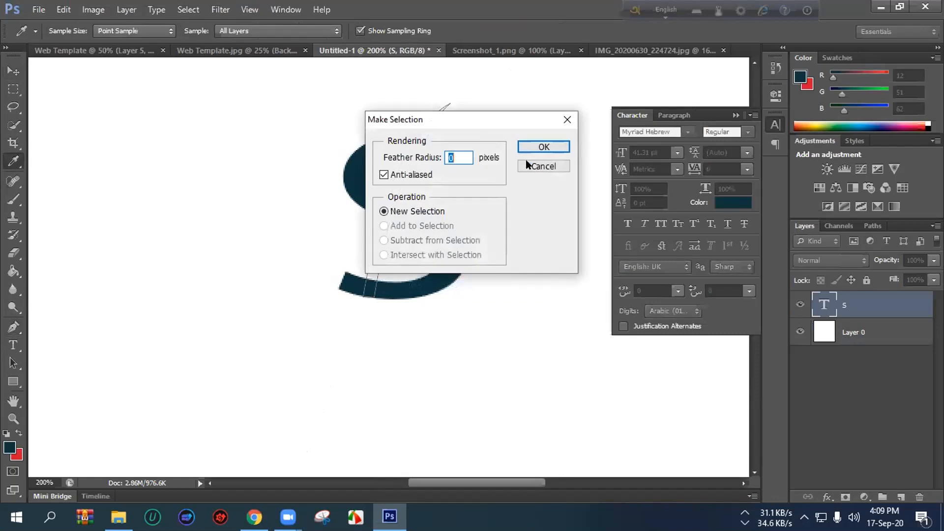
click(540, 148)
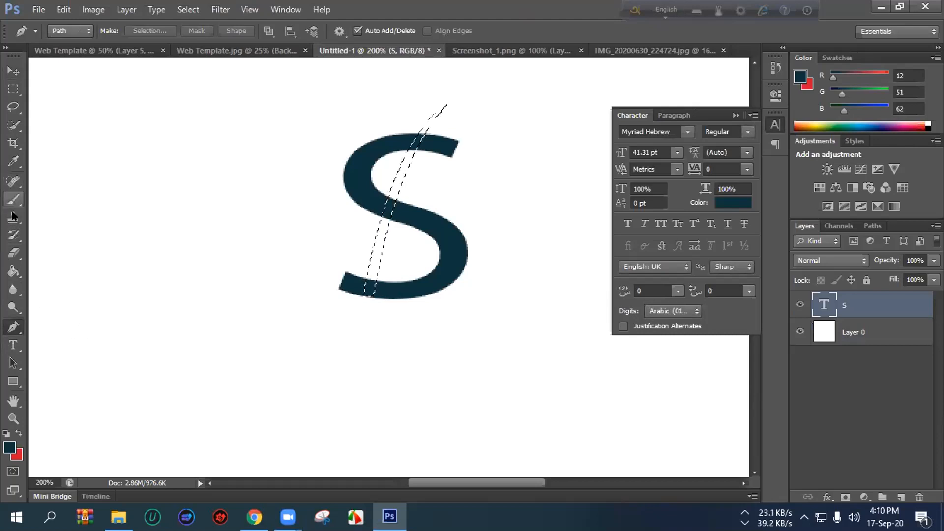
- Rasterize the S text layer and erase its parts inside the curved selection with the size 6 Eraser
right_click(391, 196)
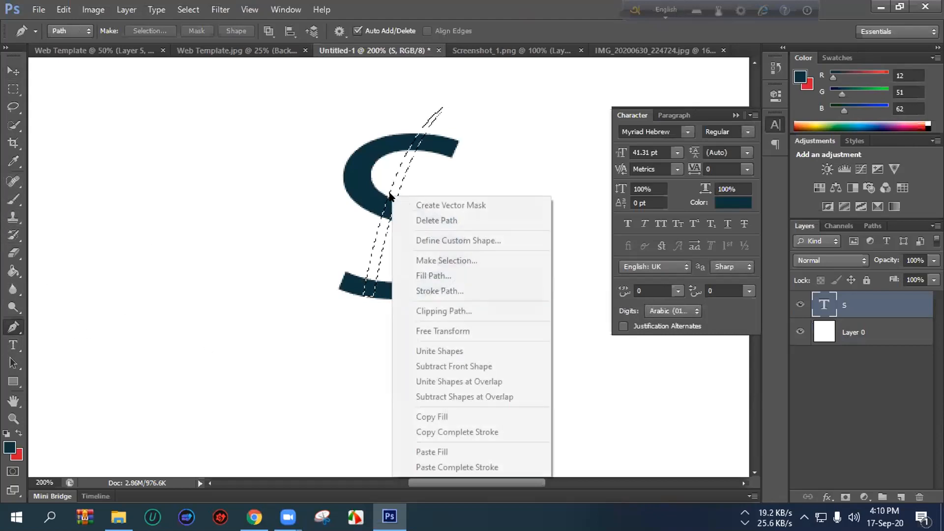
click(14, 252)
drag(14, 253, 71, 244)
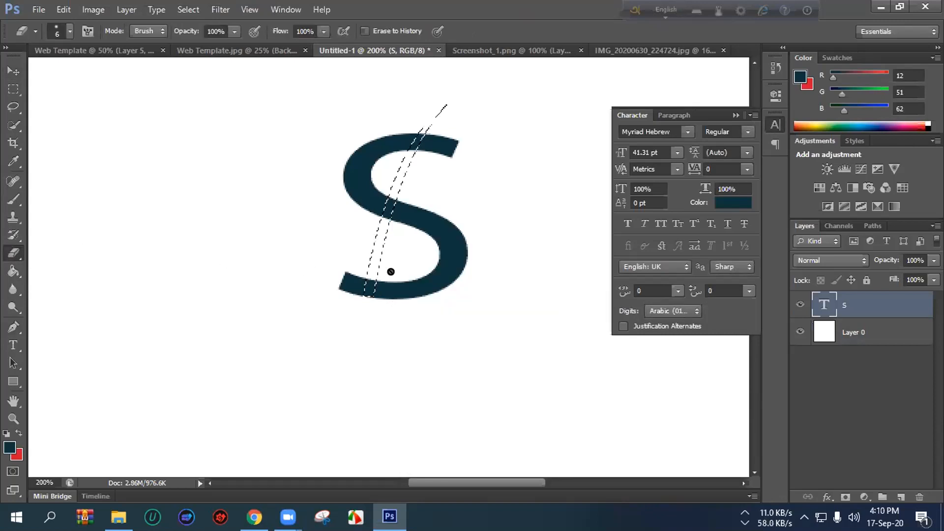
click(370, 271)
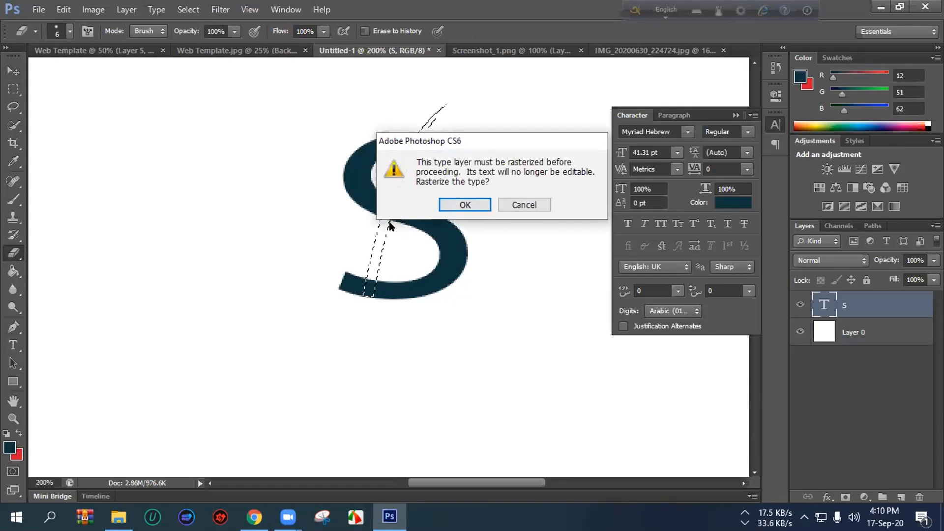
click(467, 205)
drag(373, 264, 368, 291)
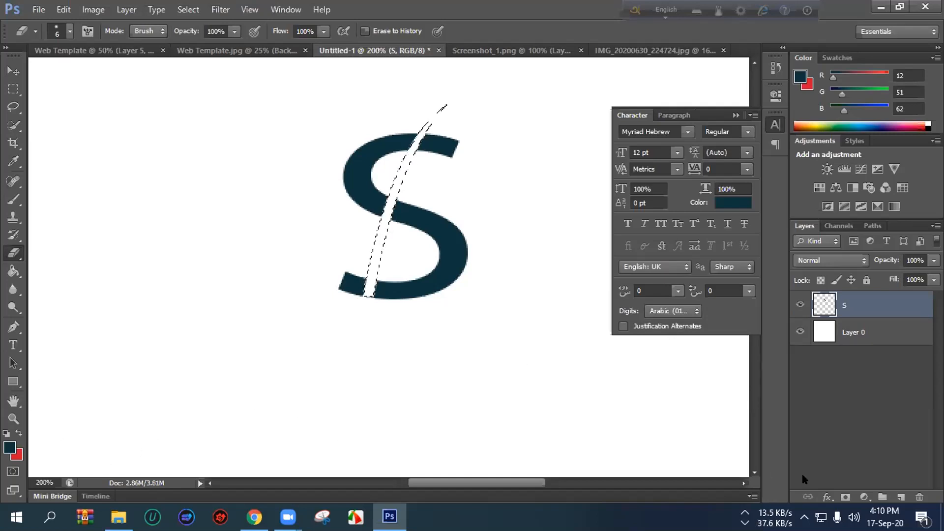
- Paint the curved selection dark teal with the Brush tool on a new layer above the S, and deselect it
click(901, 496)
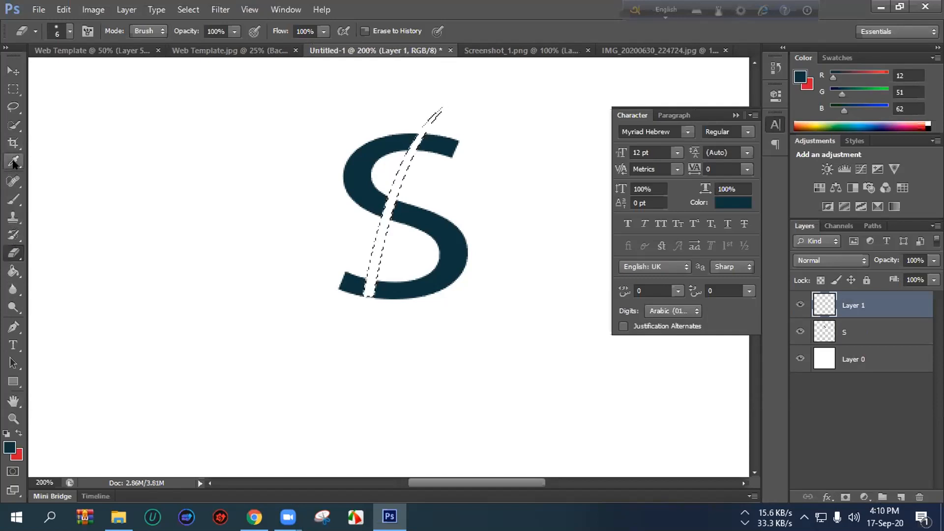
mouse_move(7, 193)
mouse_down()
mouse_move(13, 202)
mouse_move(68, 198)
mouse_up()
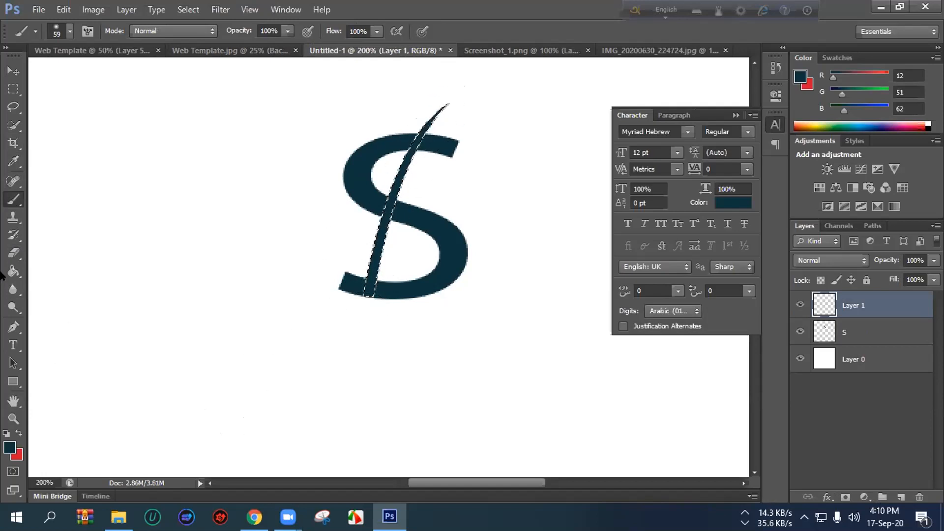
click(7, 69)
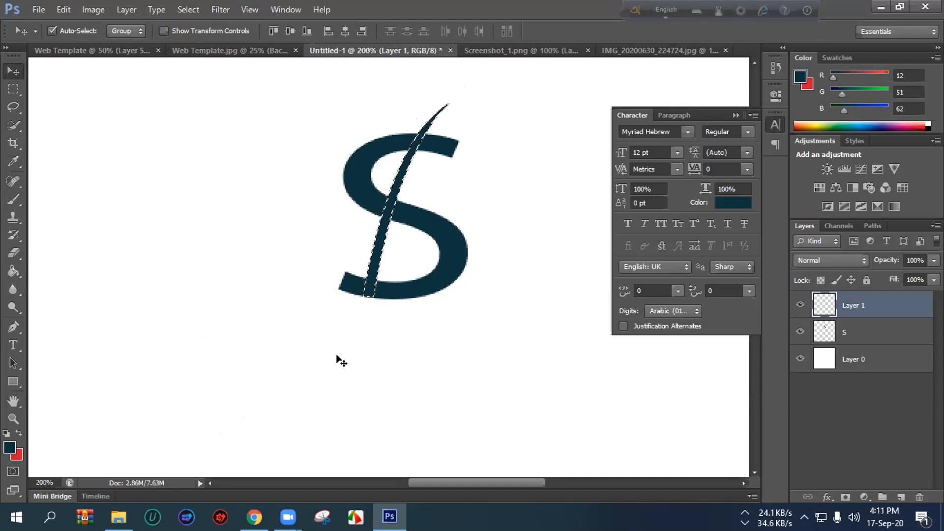
key(ctrl+d)
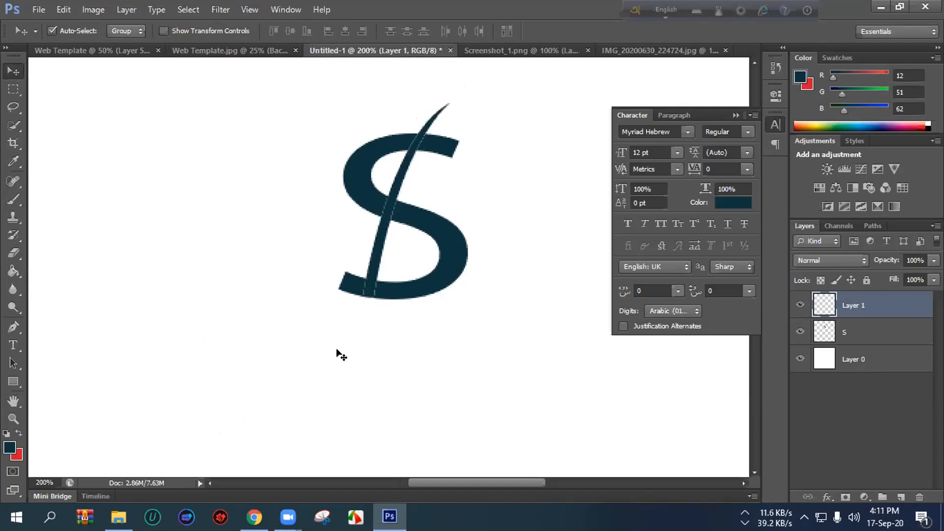
- Nudge the curved strip to the right and slightly down to open a narrow gap along its left edge
key(Right)
key(Right)
key(Right)
key(Right)
key(Right)
key(Right)
key(Right)
key(Right)
key(Right)
key(Down)
key(Down)
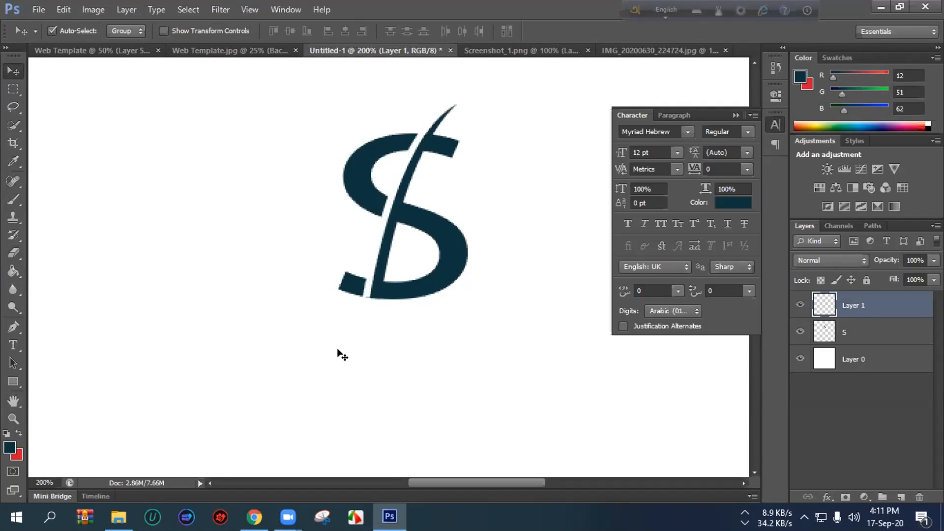
key(Up)
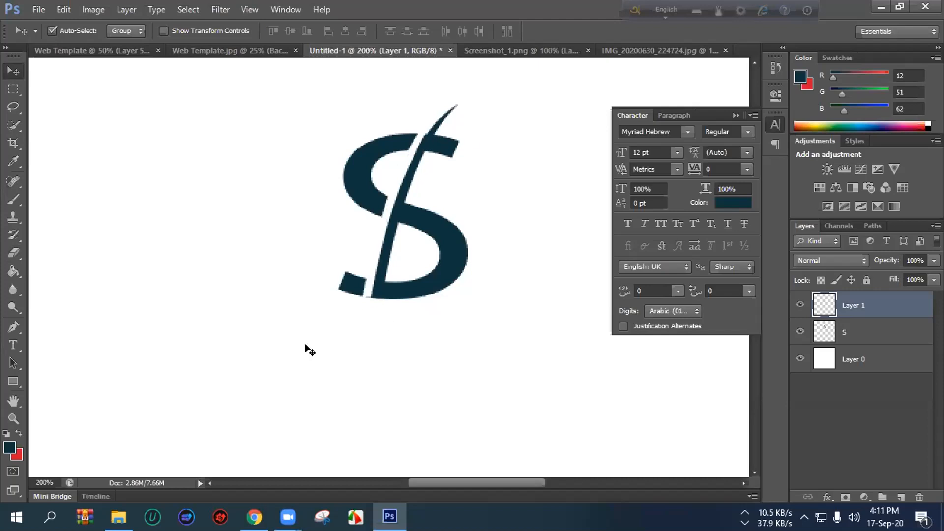
- Rotate the curved strip by about -1.84° and nudge it slightly upward with Free Transform
key(ctrl+t)
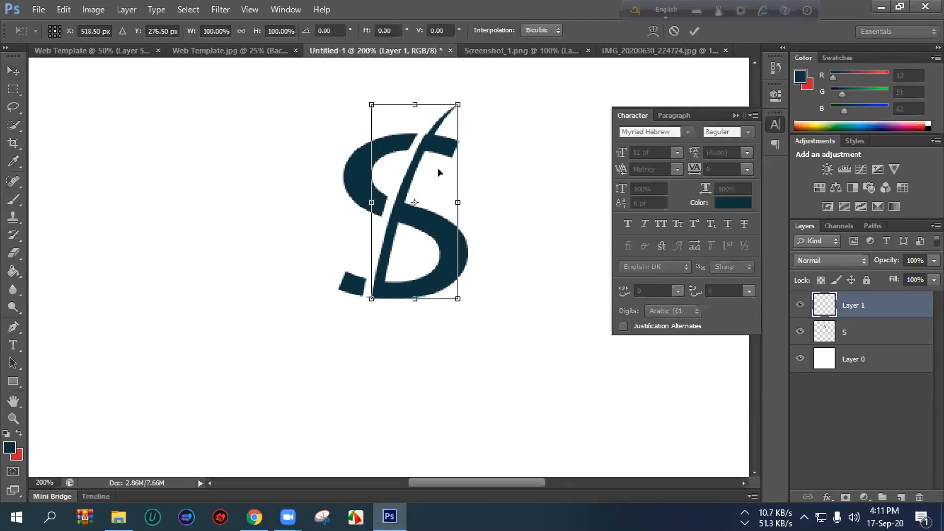
drag(462, 94, 460, 93)
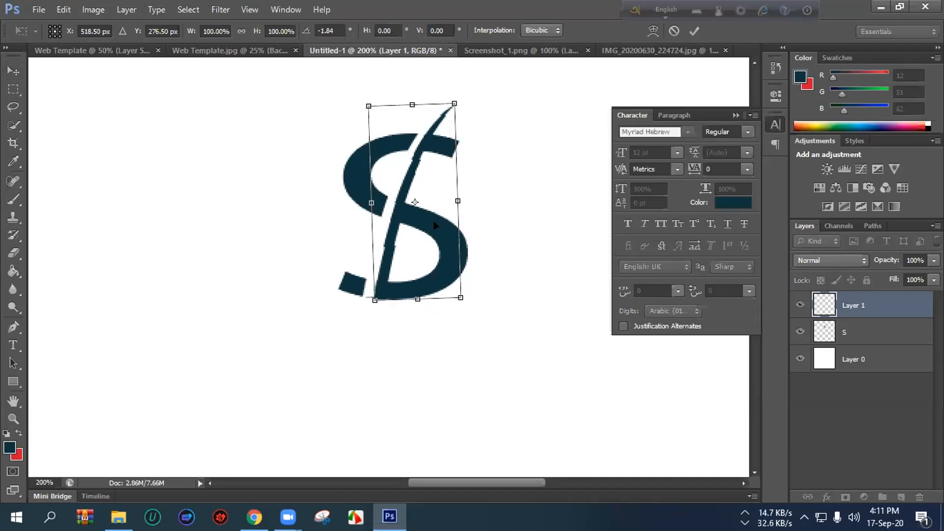
key(Return)
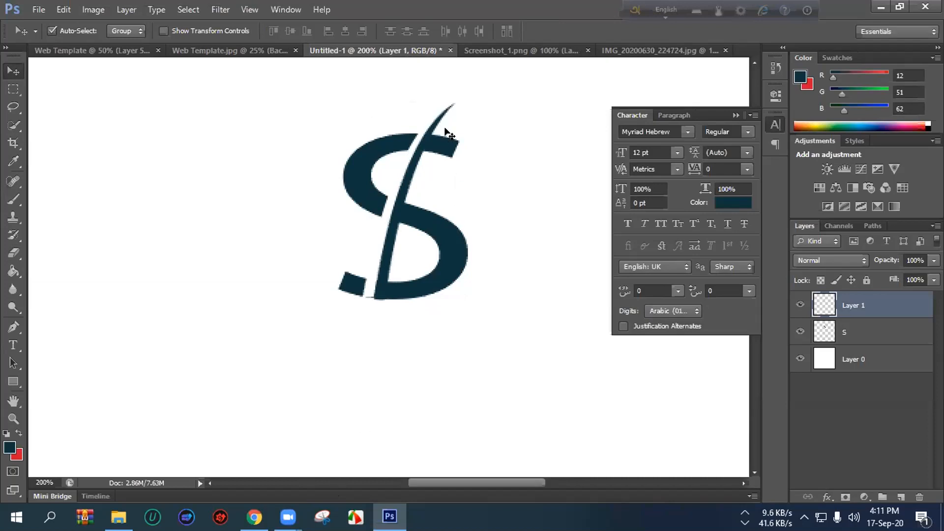
key(ctrl+t)
key(Up)
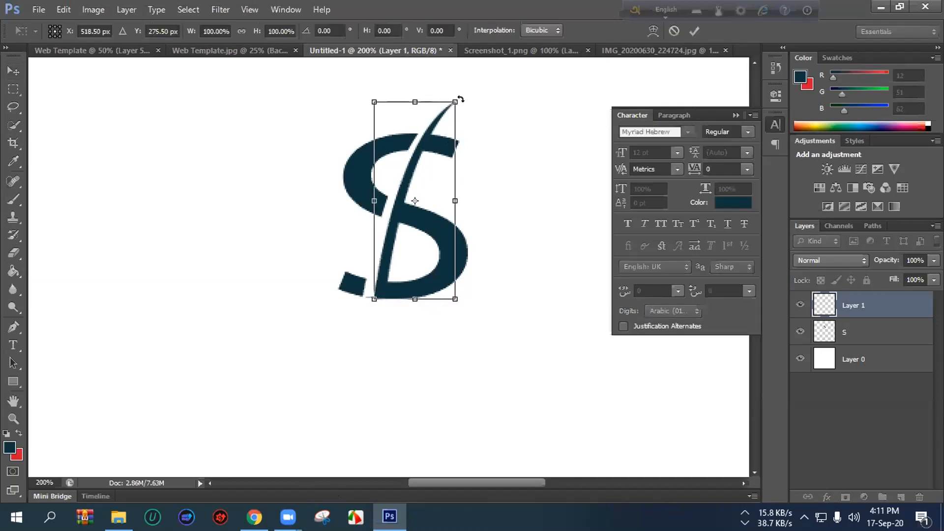
key(Return)
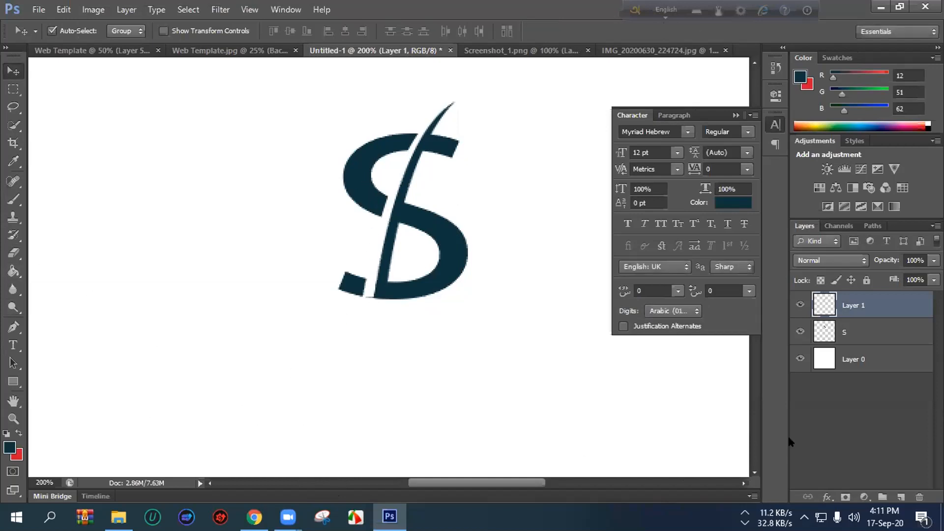
- Erase the leftover sliver of the S layer at the gap's lower end and return to the Move tool
click(846, 330)
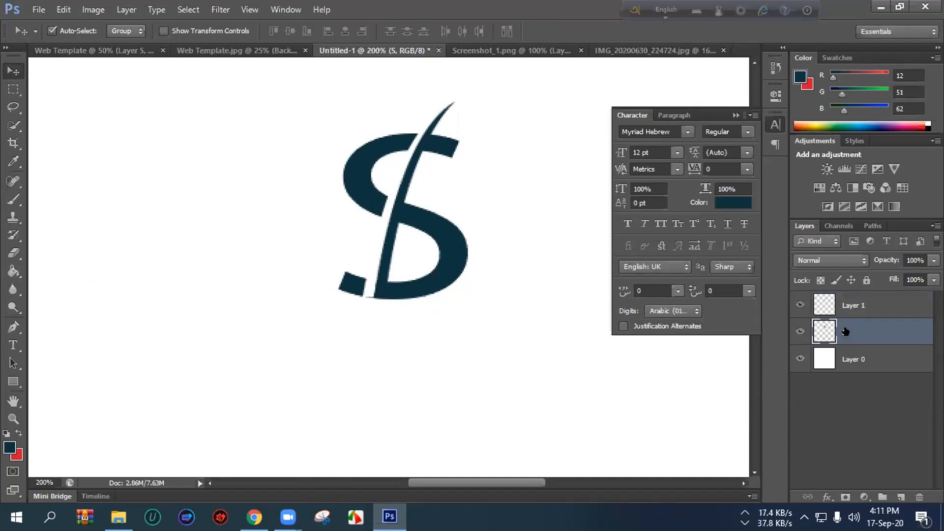
click(13, 253)
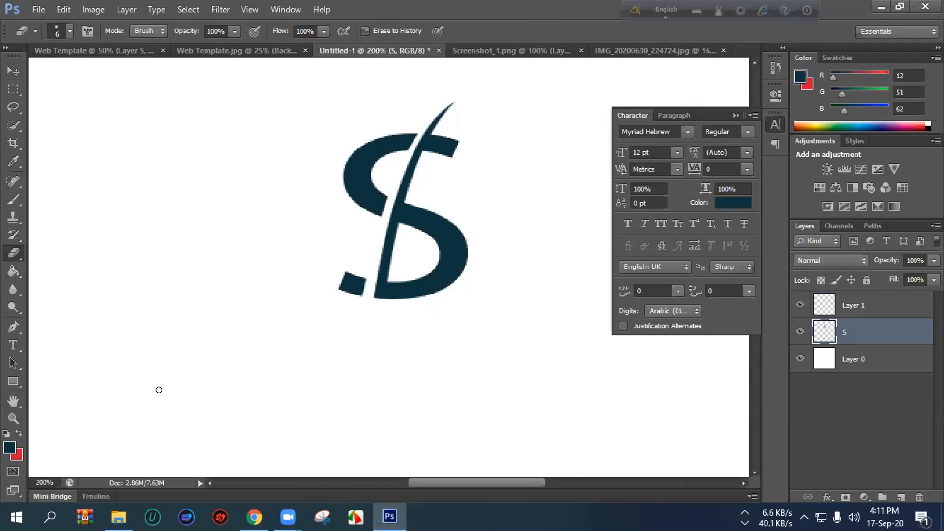
click(13, 71)
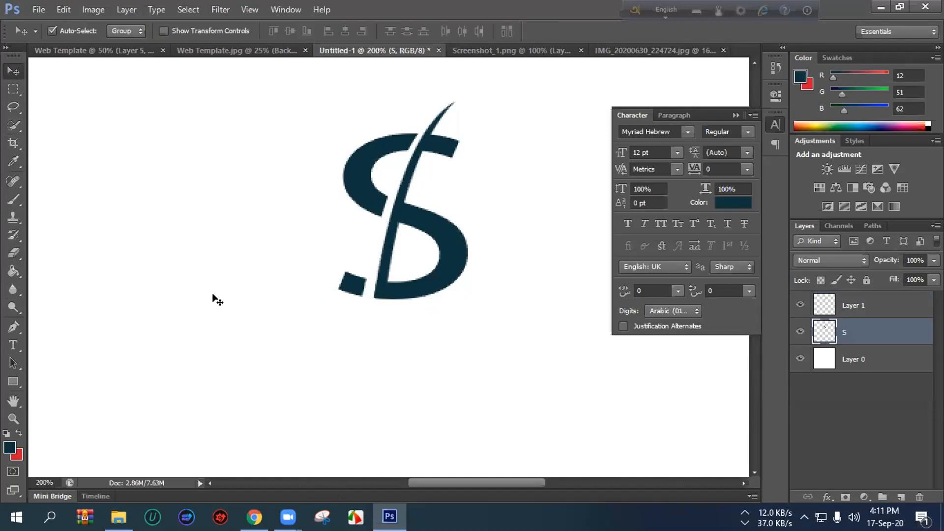
- Merge the curved strip layer and the S layer into a single layer
key(ctrl+minus)
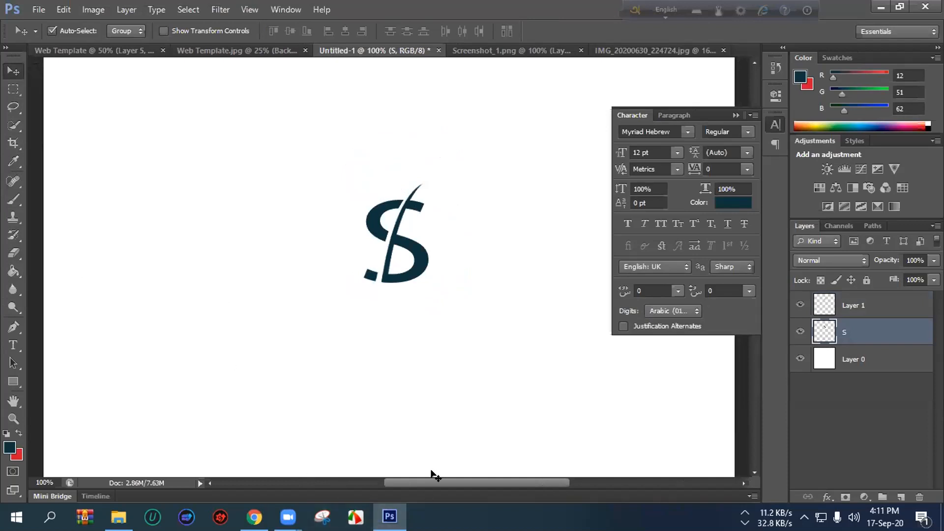
shift+click(859, 305)
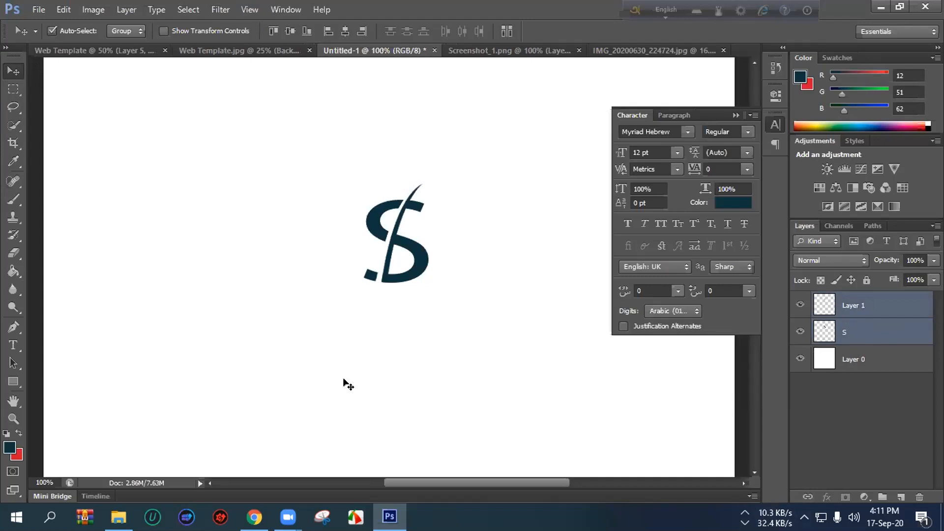
key(ctrl+e)
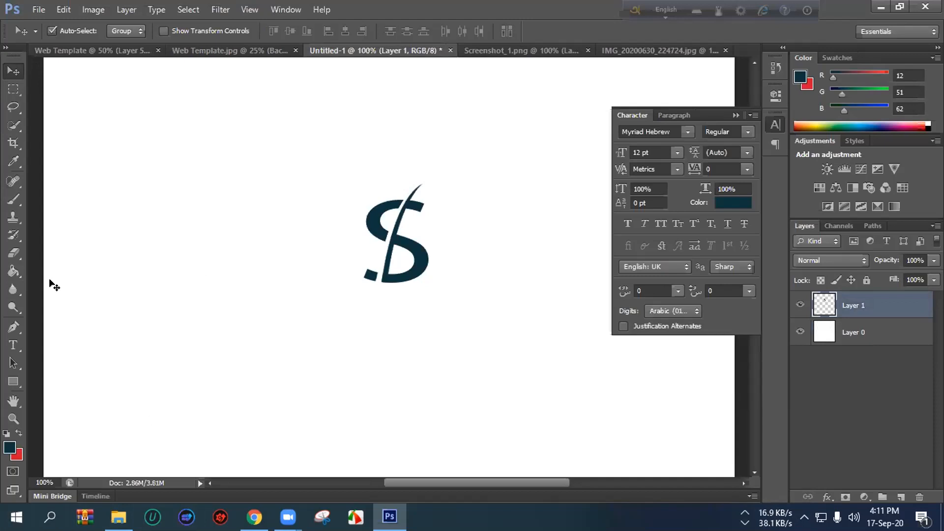
- Nudge the merged S logo straight down on the canvas in large increments
key(ctrl+plus)
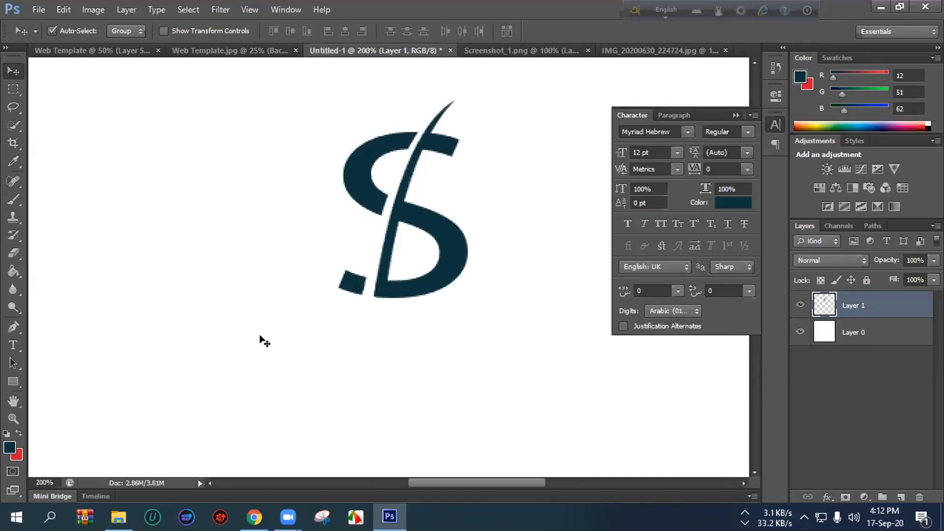
key(shift+Down)
key(shift+Down)
key(shift+Down)
key(shift+Down)
key(shift+Down)
key(shift+Down)
key(shift+Down)
key(shift+Down)
key(shift+Down)
key(shift+Down)
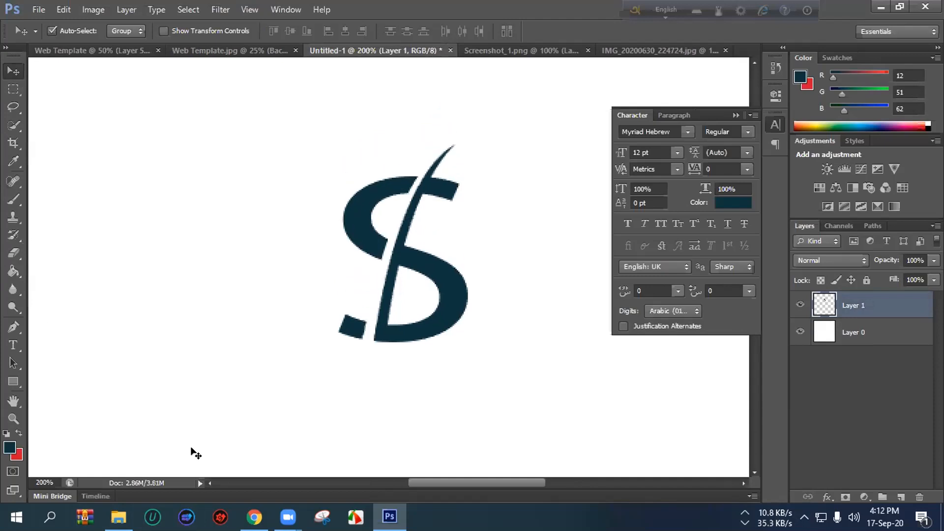
key(shift+Up)
key(shift+Up)
key(shift+Up)
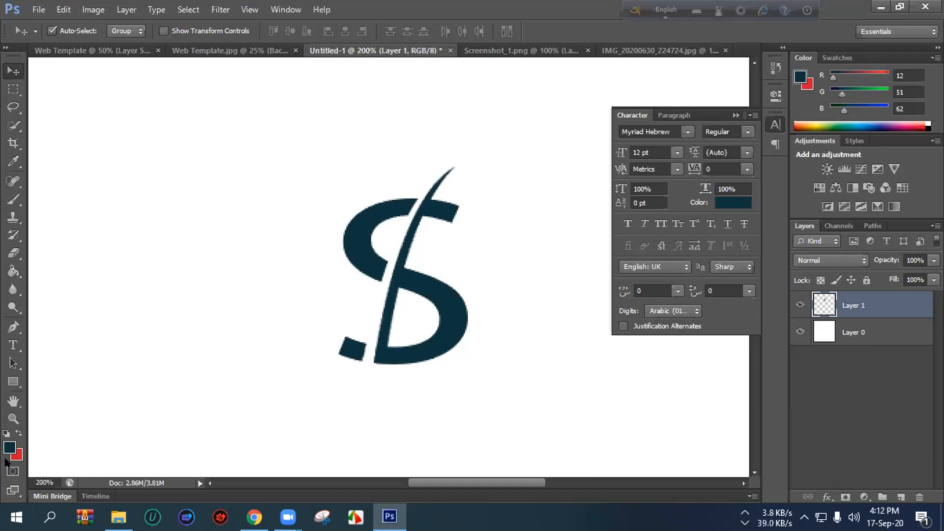
- Try filling the merged logo layer with the red background colour, and undo the fill
key(ctrl+BackSpace)
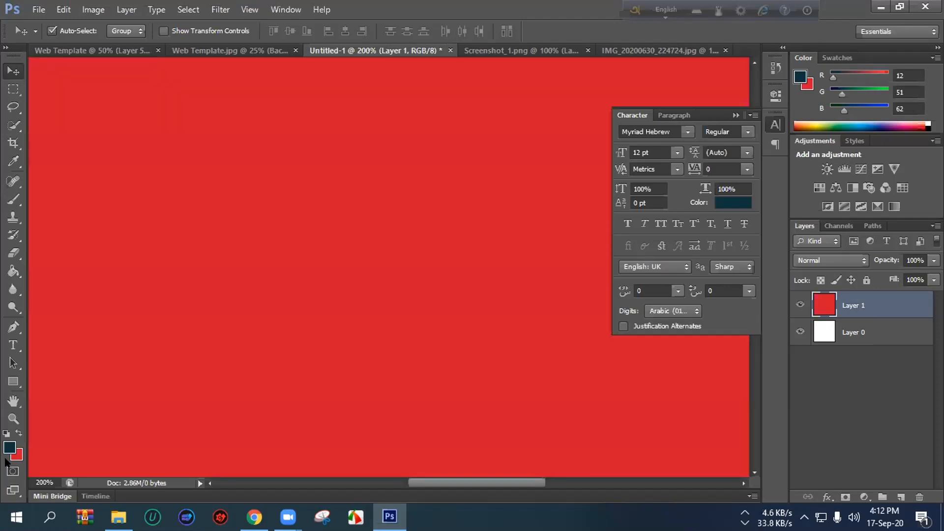
key(ctrl+z)
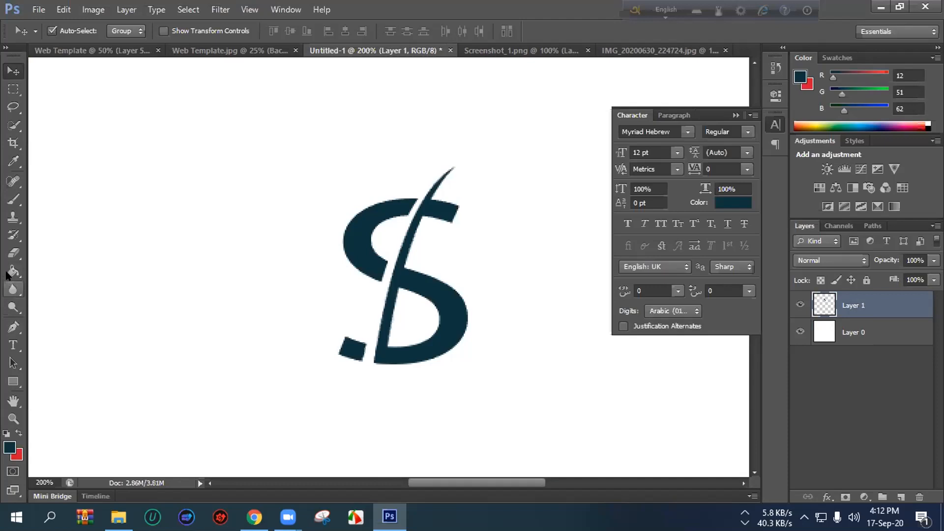
- Choose the Paint Bucket tool and set the foreground colour to dark red aa0f21 (RGB 170, 15, 33)
click(9, 269)
click(49, 282)
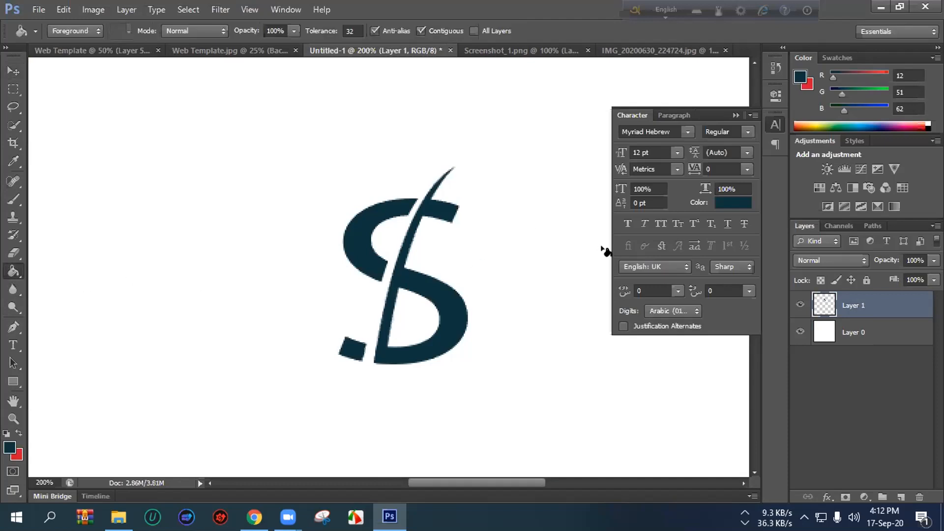
click(10, 447)
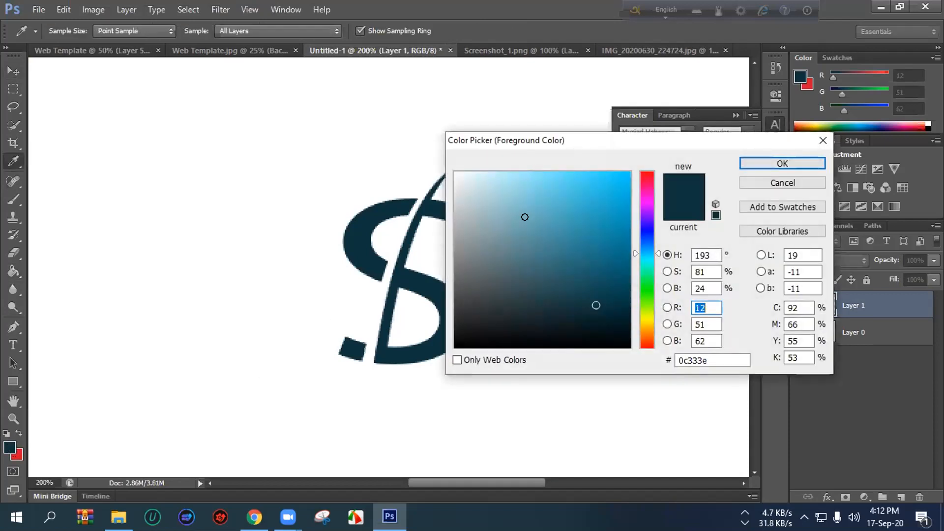
click(615, 230)
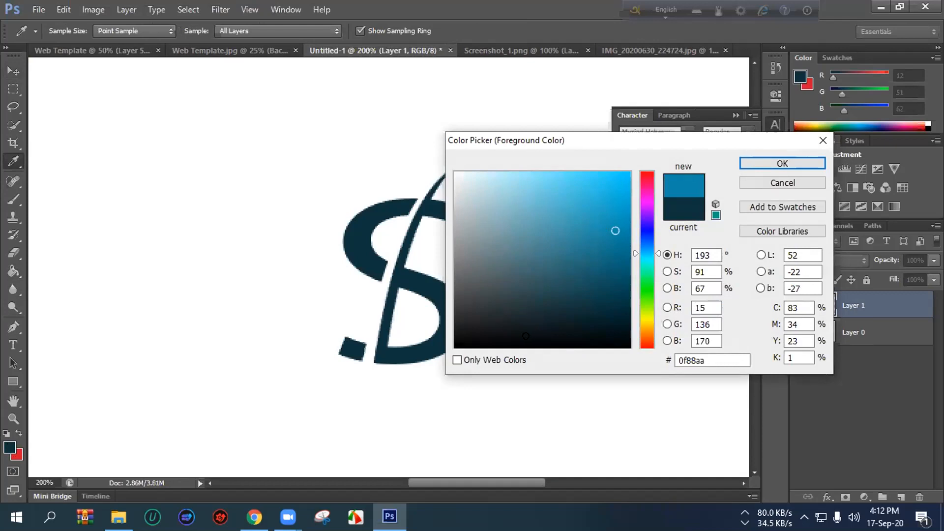
click(645, 186)
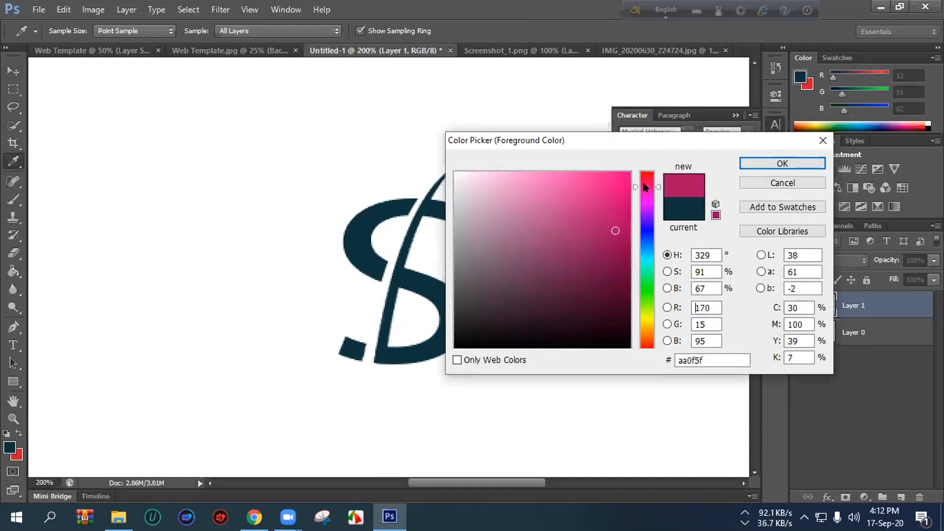
click(646, 175)
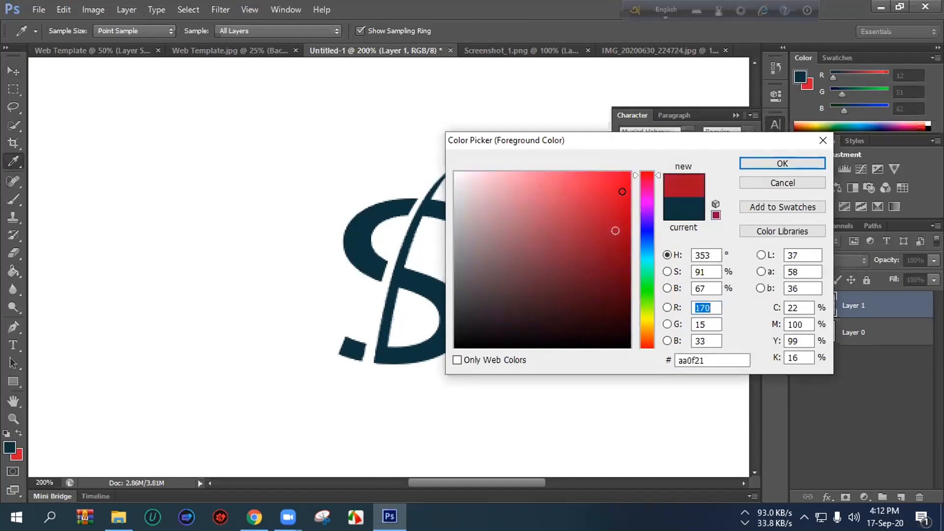
click(785, 162)
key(g)
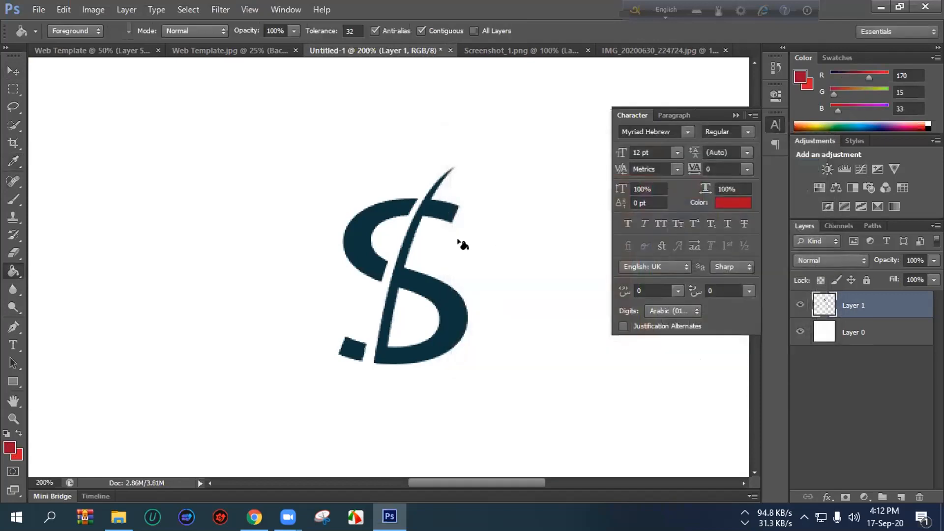
- Fill the S, its curved strip and the small detached lower piece with dark red, and return to the Move tool
click(361, 250)
click(397, 271)
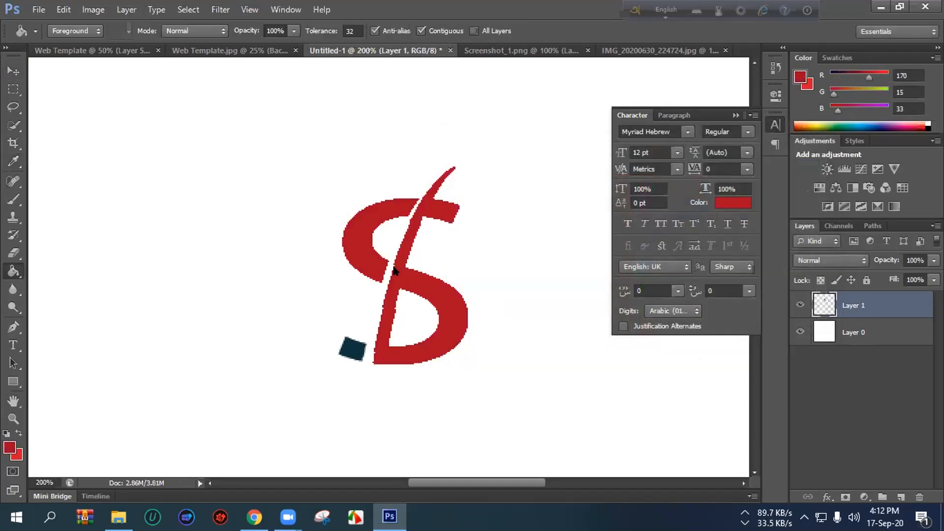
click(359, 347)
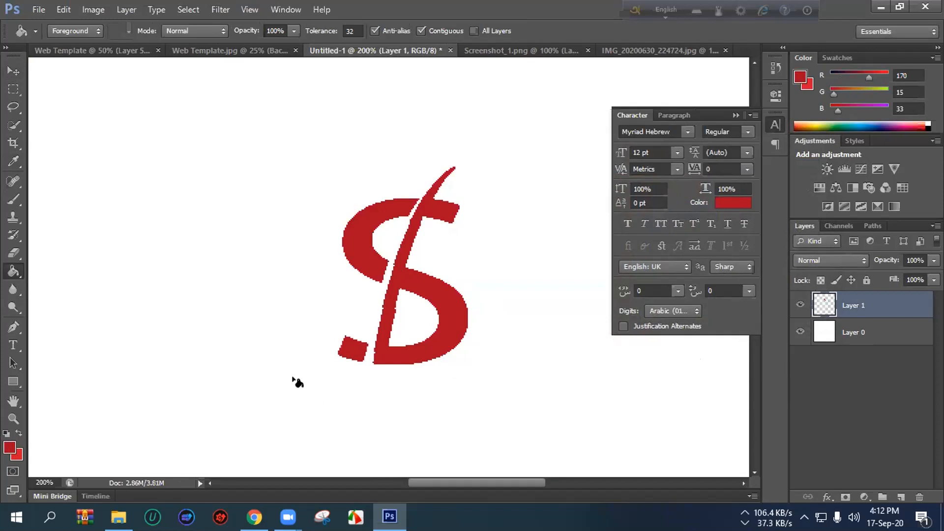
click(13, 71)
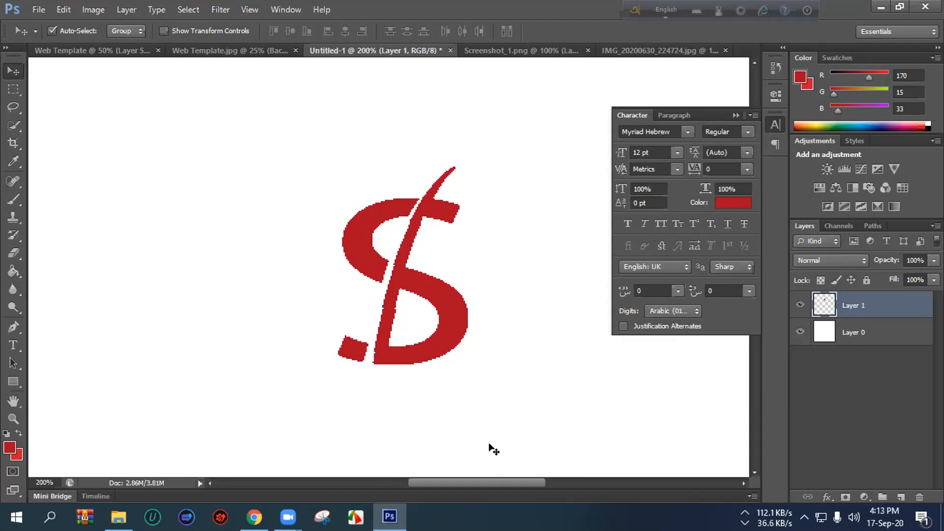
- Examine the recoloured S logo on the canvas at a reduced zoom
key(ctrl+minus)
key(ctrl+minus)
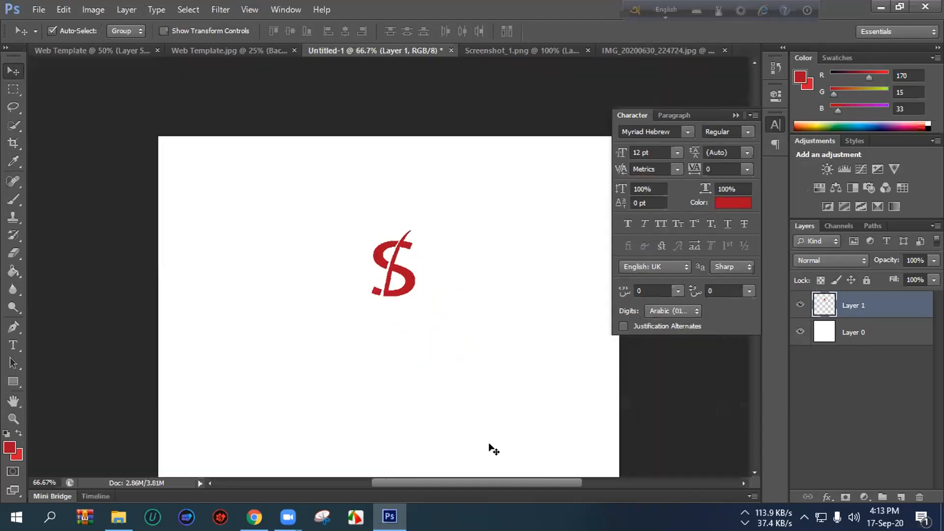
scroll(430, 408, down, 2)
scroll(426, 429, down, 1)
scroll(455, 407, up, 3)
scroll(458, 399, down, 4)
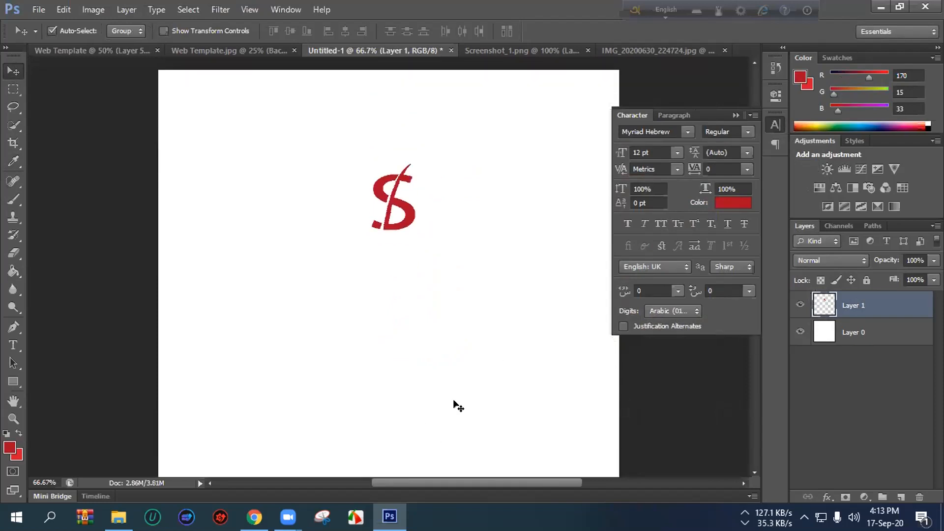
scroll(402, 354, up, 1)
scroll(401, 349, up, 3)
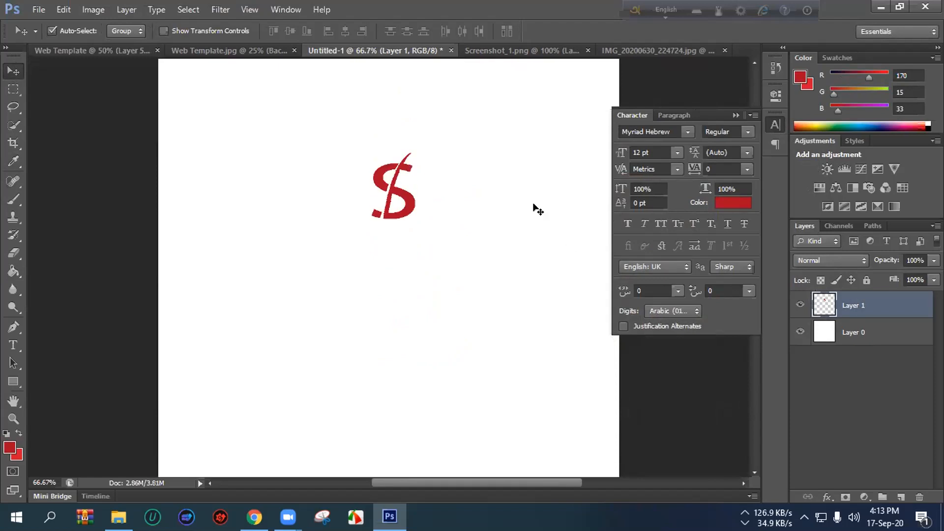